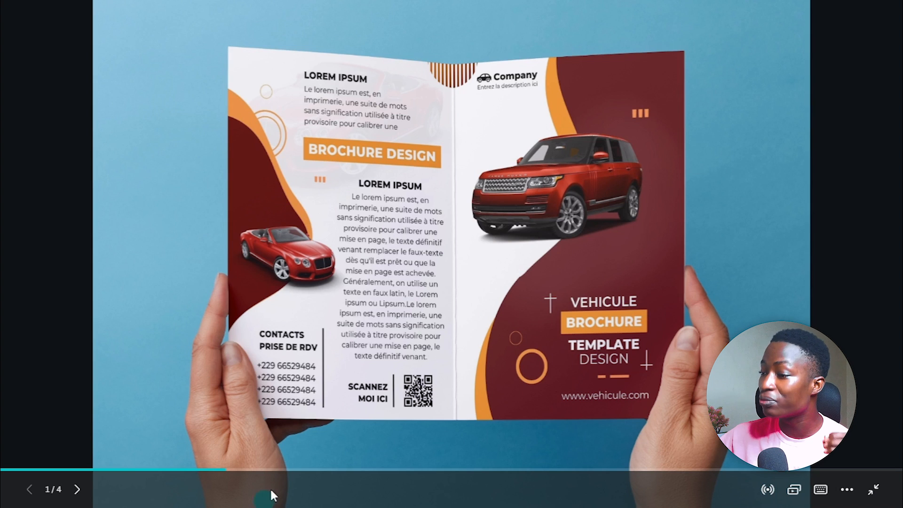
Step: Examine the brochure mockups on pages 1 and 2 and the flat car brochure design on page 3
{"action": "left_click", "coordinate": [641, 283]}
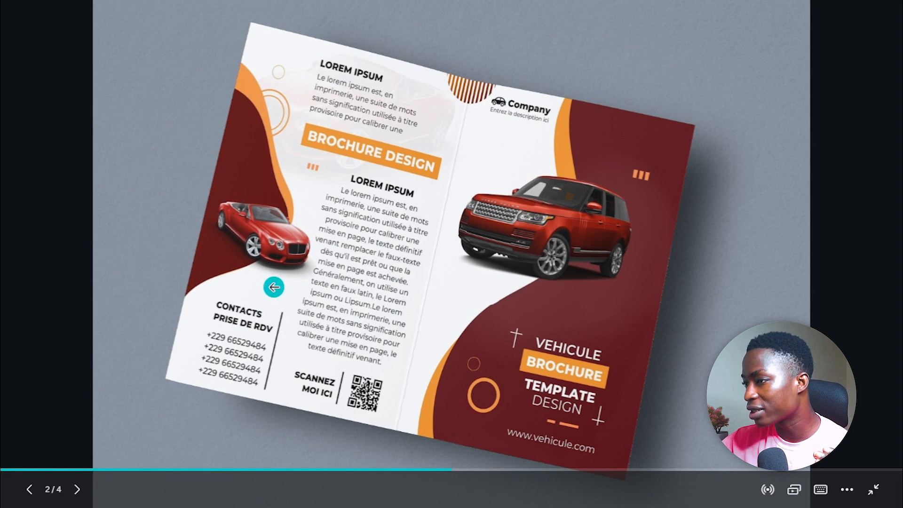
{"action": "key", "text": "Right"}
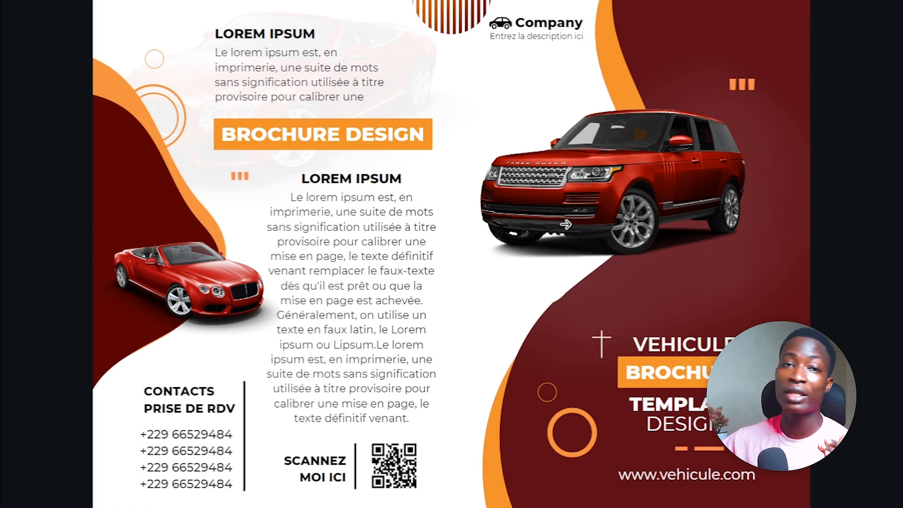
{"action": "key", "text": "Left"}
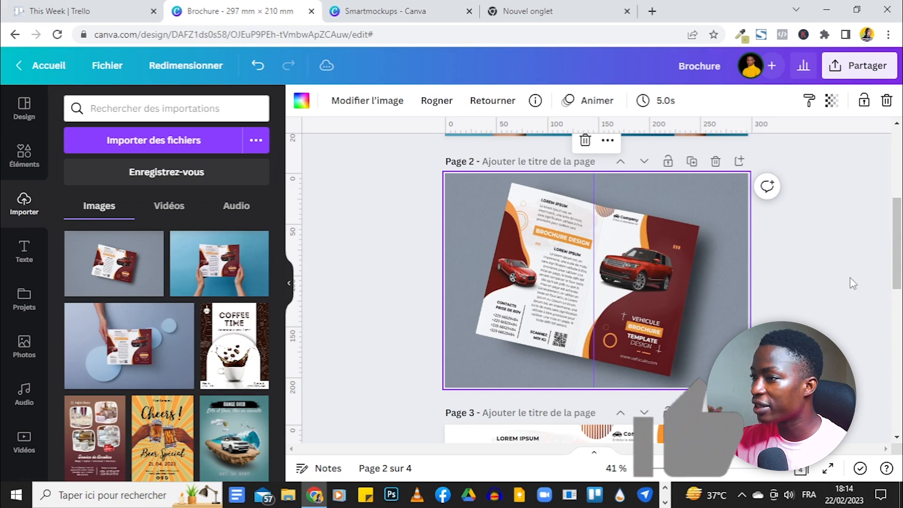
{"action": "scroll", "coordinate": [847, 280], "scroll_direction": "up", "scroll_amount": 5}
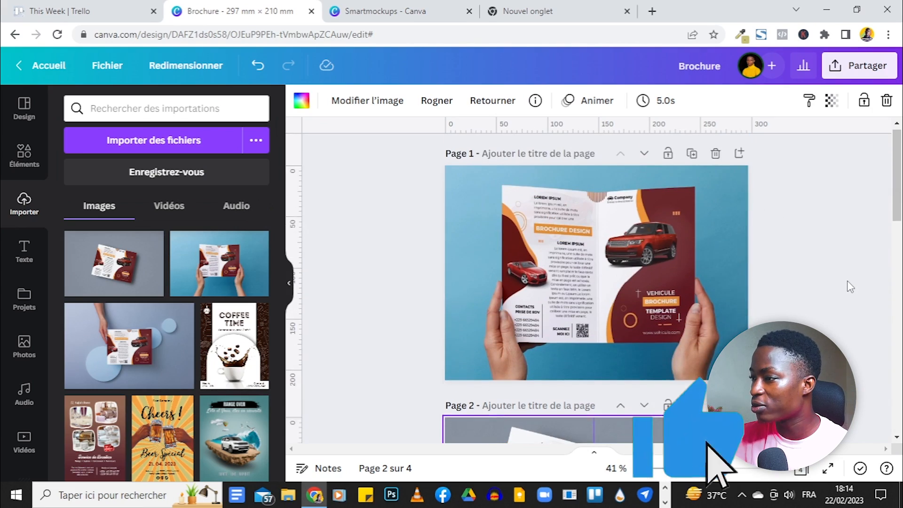
{"action": "scroll", "coordinate": [847, 280], "scroll_direction": "down", "scroll_amount": 10}
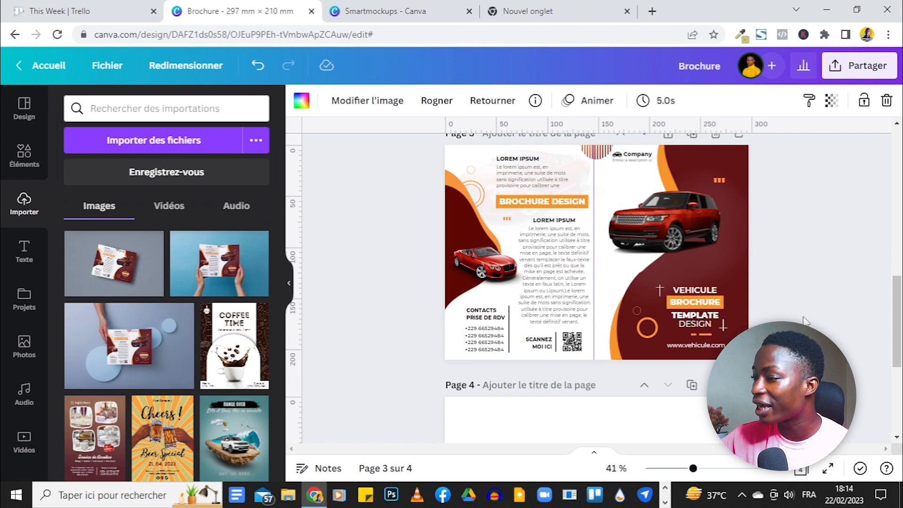
{"action": "scroll", "coordinate": [807, 322], "scroll_direction": "up", "scroll_amount": 3}
{"action": "scroll", "coordinate": [807, 322], "scroll_direction": "up", "scroll_amount": 3}
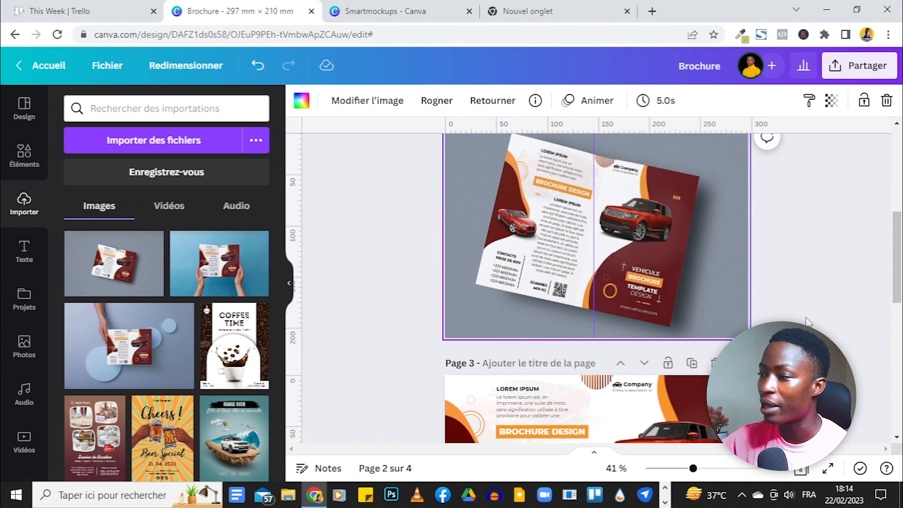
{"action": "scroll", "coordinate": [748, 297], "scroll_direction": "up", "scroll_amount": 3}
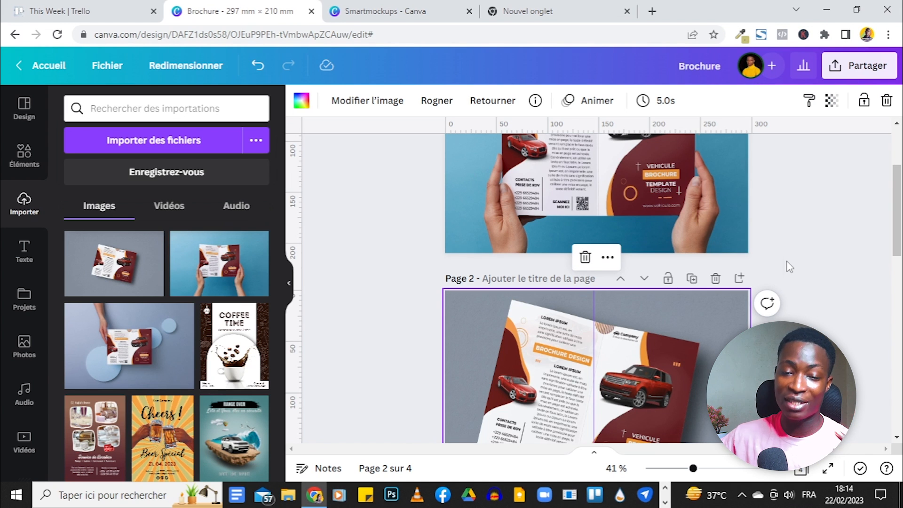
{"action": "scroll", "coordinate": [786, 261], "scroll_direction": "down", "scroll_amount": 2}
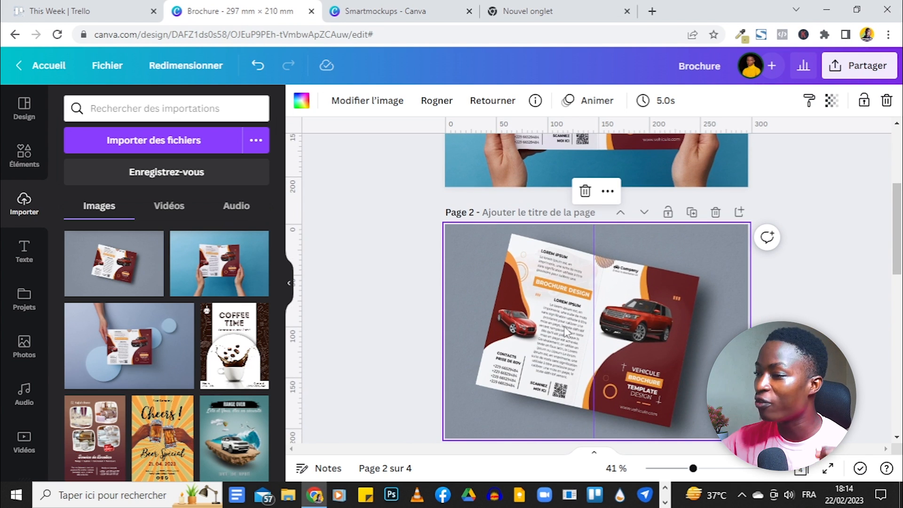
{"action": "scroll", "coordinate": [793, 309], "scroll_direction": "up", "scroll_amount": 3}
{"action": "left_click", "coordinate": [692, 190]}
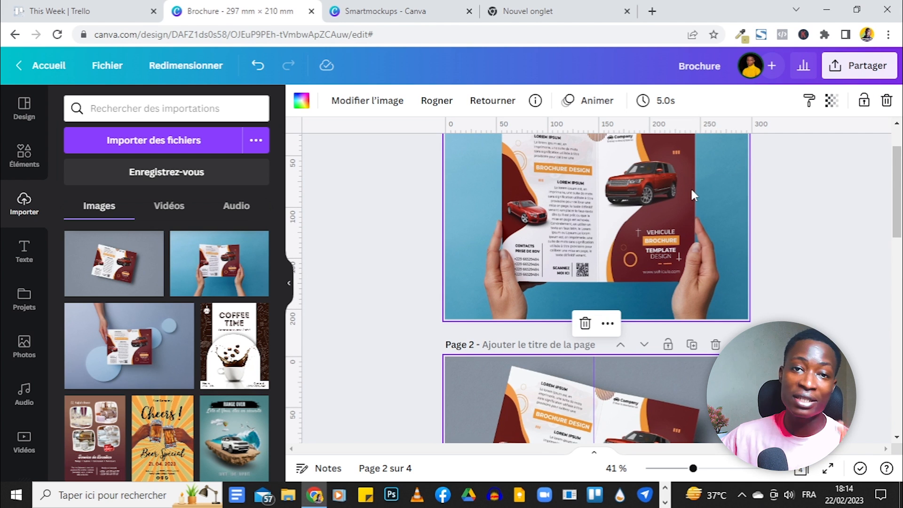
{"action": "scroll", "coordinate": [735, 216], "scroll_direction": "down", "scroll_amount": 8}
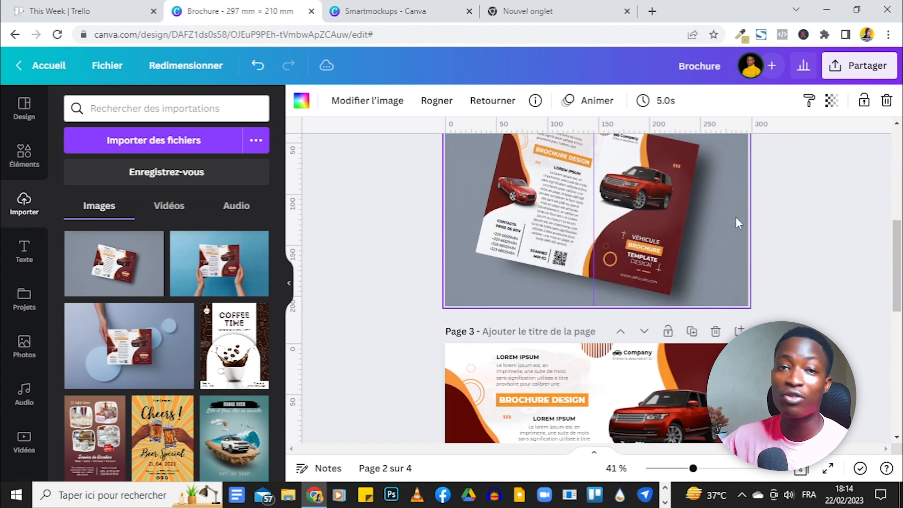
{"action": "scroll", "coordinate": [893, 265], "scroll_direction": "up", "scroll_amount": 3}
{"action": "scroll", "coordinate": [847, 226], "scroll_direction": "down", "scroll_amount": 3}
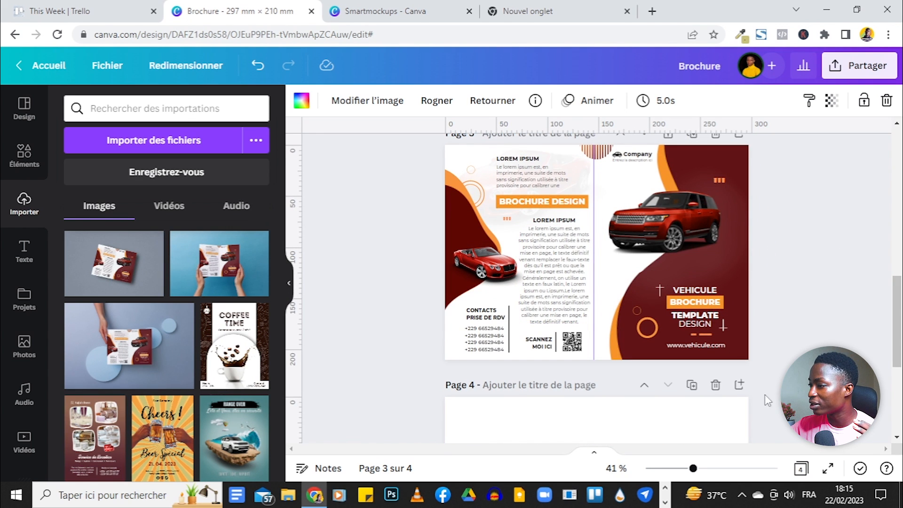
{"action": "left_click_drag", "start_coordinate": [691, 470], "coordinate": [697, 468]}
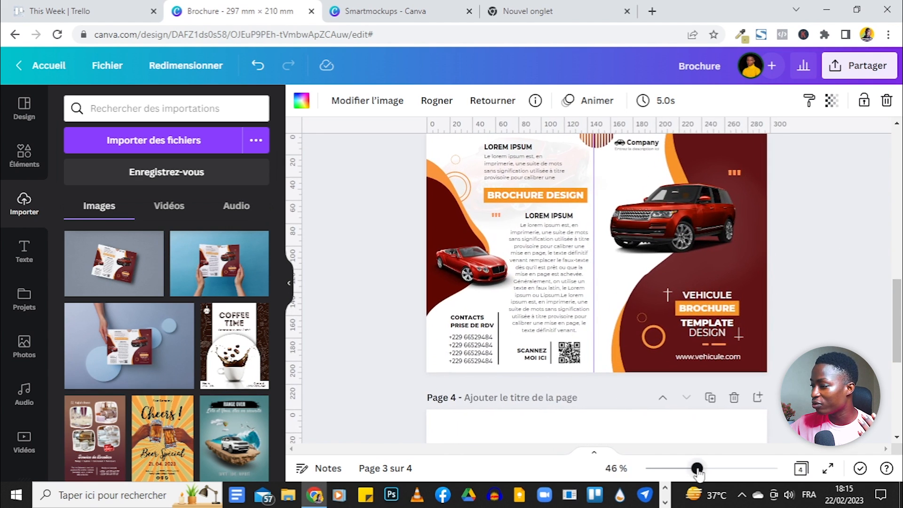
{"action": "scroll", "coordinate": [723, 298], "scroll_direction": "up", "scroll_amount": 3}
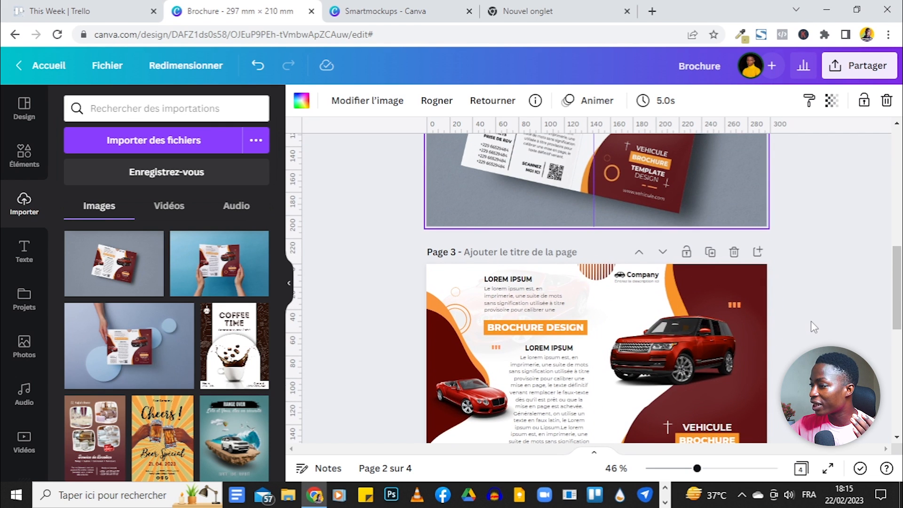
Step: Check the brochure document's dimensions and add a blank page after page 3
{"action": "left_click", "coordinate": [104, 70]}
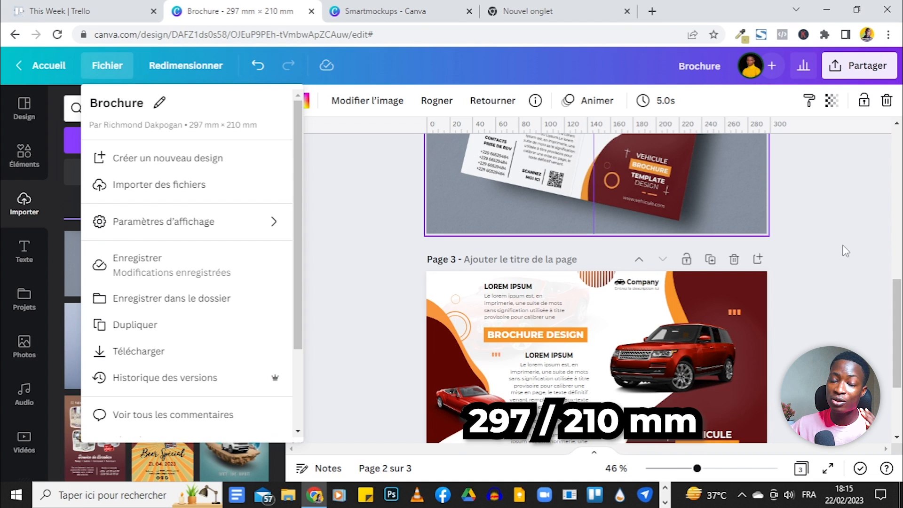
{"action": "left_click", "coordinate": [845, 250]}
{"action": "scroll", "coordinate": [776, 283], "scroll_direction": "down", "scroll_amount": 3}
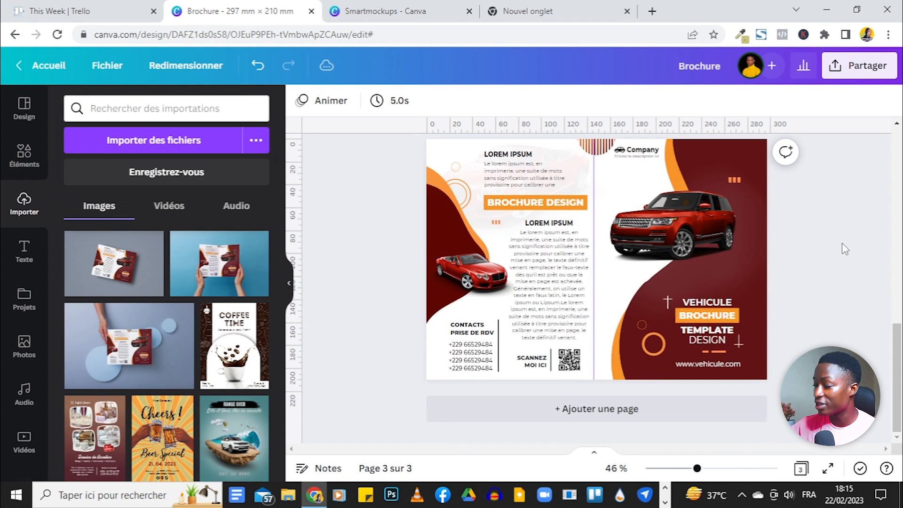
{"action": "left_click", "coordinate": [614, 413]}
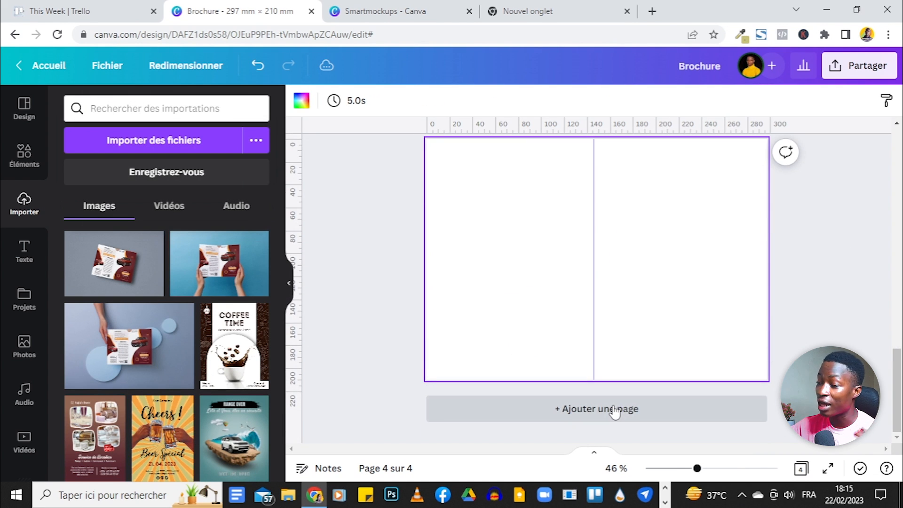
Step: Examine the two-panel layout of the finished car brochure on page 3, including its centre fold line
{"action": "scroll", "coordinate": [814, 329], "scroll_direction": "up", "scroll_amount": 5}
{"action": "scroll", "coordinate": [813, 329], "scroll_direction": "down", "scroll_amount": 5}
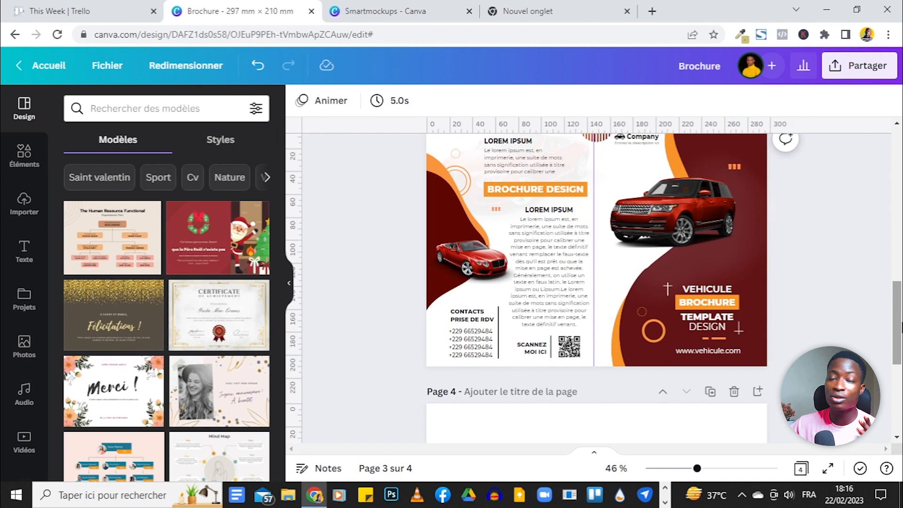
{"action": "scroll", "coordinate": [798, 348], "scroll_direction": "up", "scroll_amount": 3}
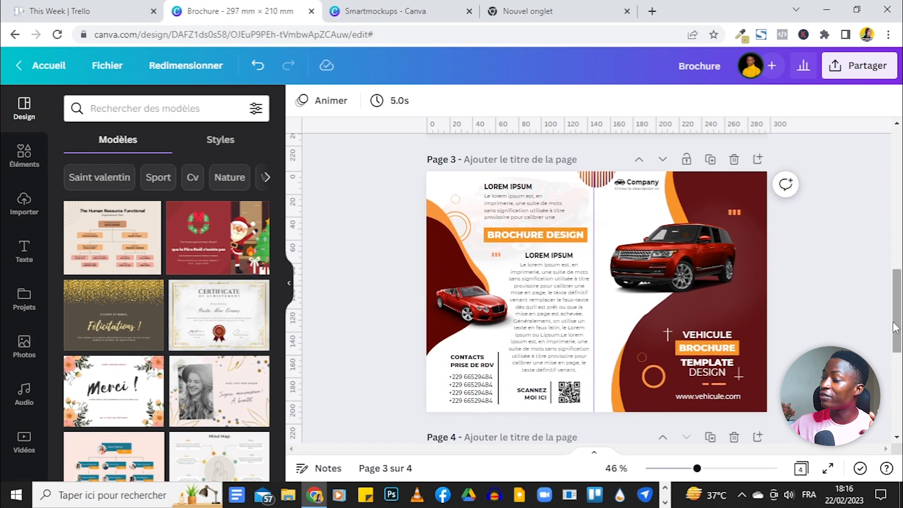
{"action": "scroll", "coordinate": [798, 349], "scroll_direction": "down", "scroll_amount": 3}
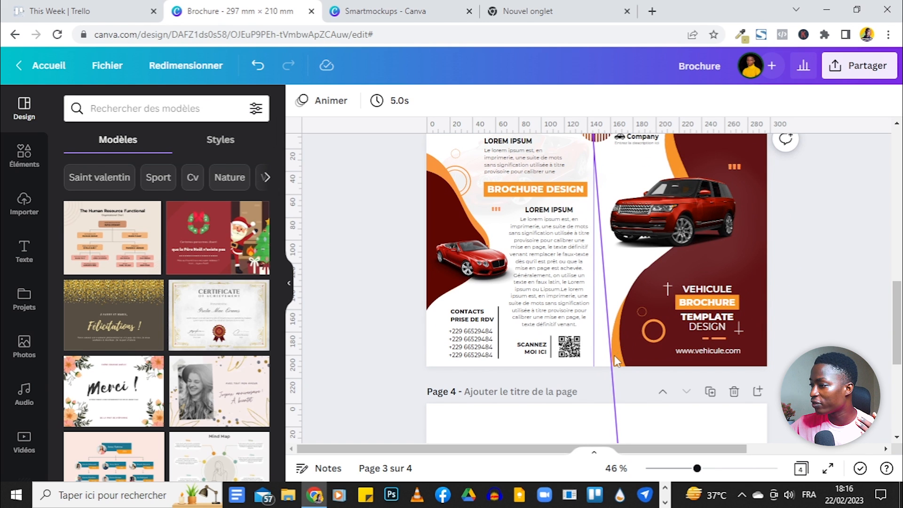
{"action": "scroll", "coordinate": [817, 281], "scroll_direction": "up", "scroll_amount": 2}
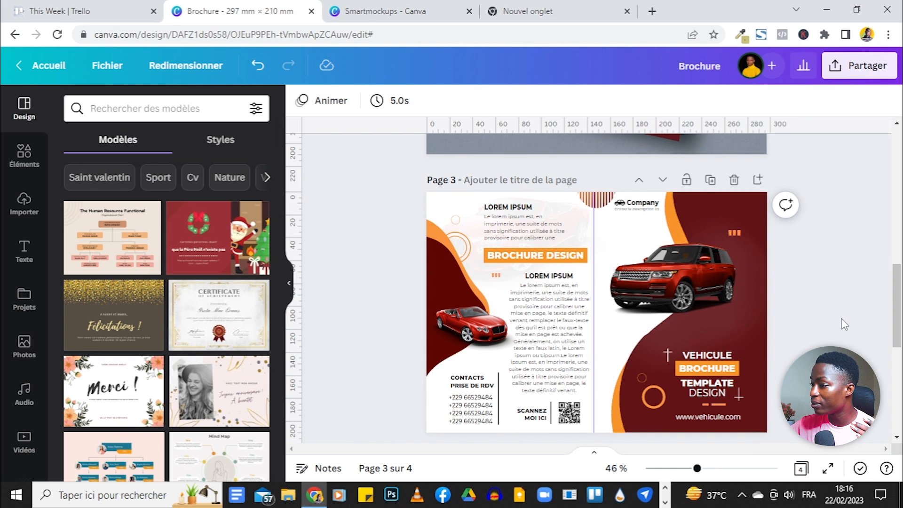
{"action": "scroll", "coordinate": [844, 324], "scroll_direction": "down", "scroll_amount": 2}
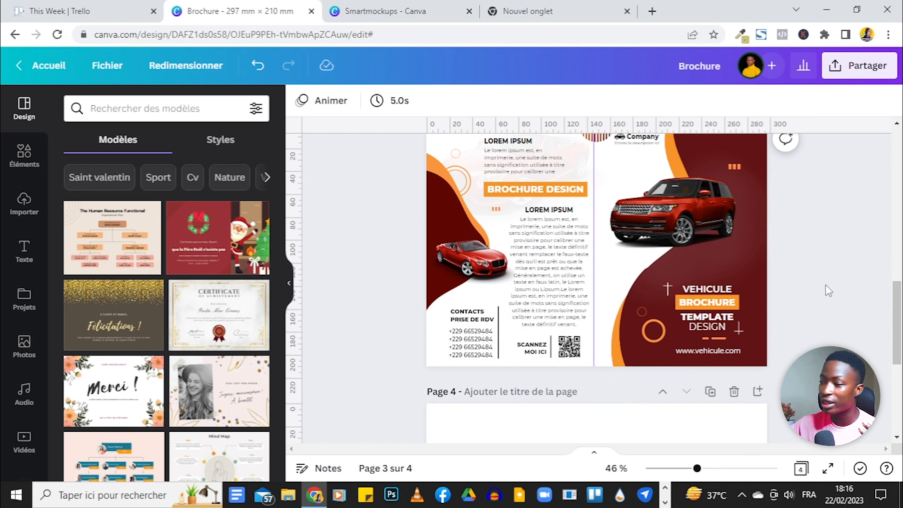
Step: Search the elements for "blob" graphics and add the terracotta wavy-edged blob to blank page 4
{"action": "scroll", "coordinate": [825, 285], "scroll_direction": "down", "scroll_amount": 5}
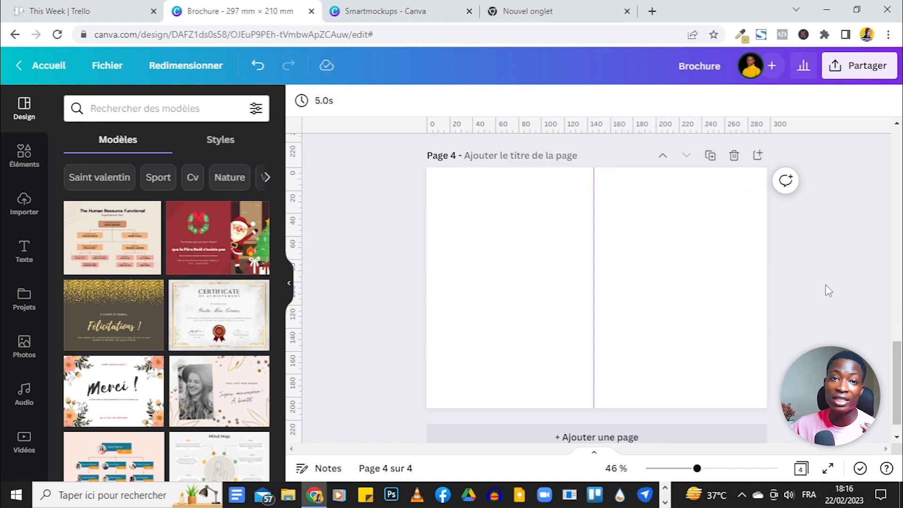
{"action": "left_click", "coordinate": [29, 165]}
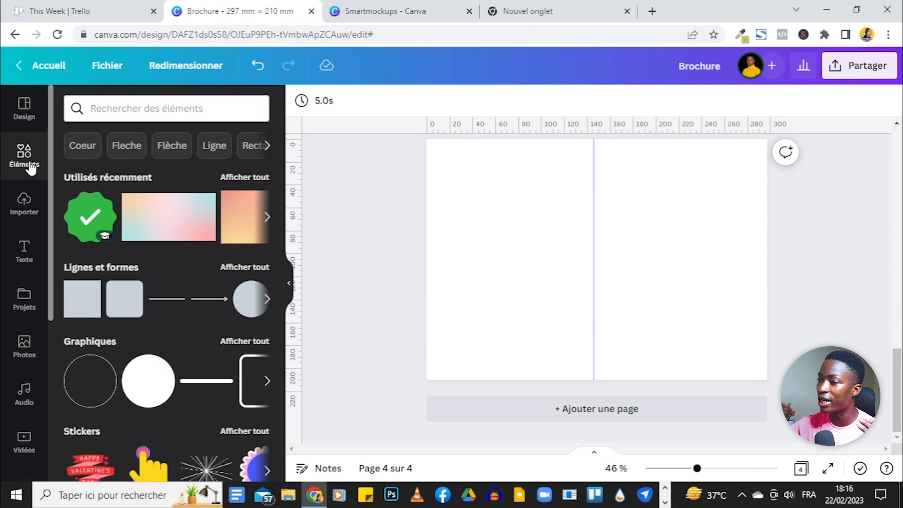
{"action": "left_click", "coordinate": [136, 106]}
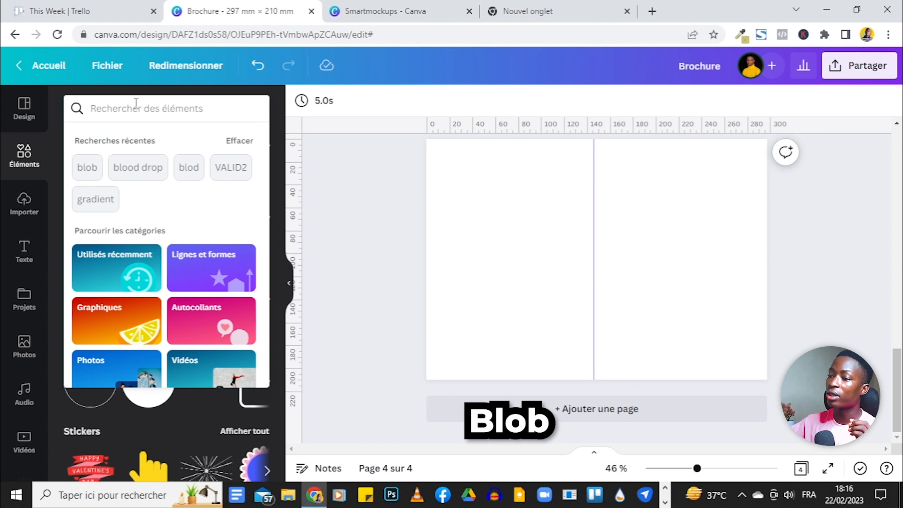
{"action": "left_click", "coordinate": [79, 170]}
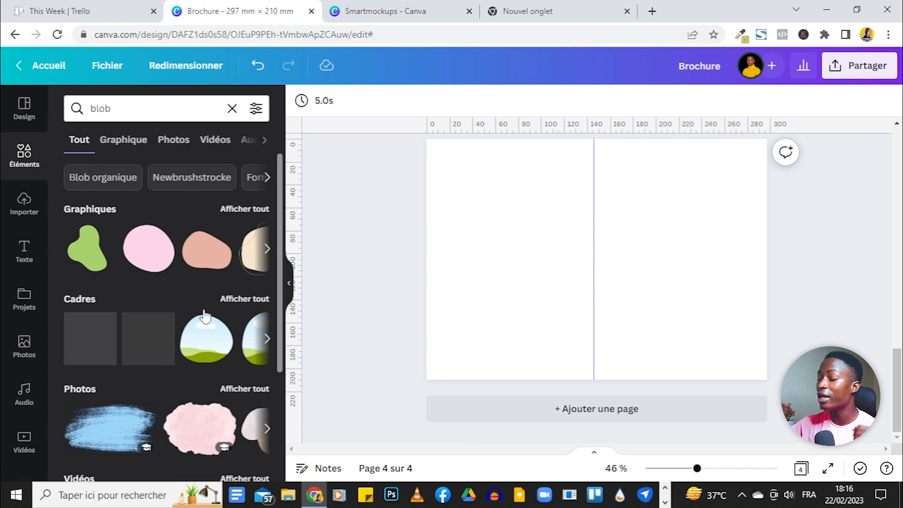
{"action": "left_click", "coordinate": [238, 209]}
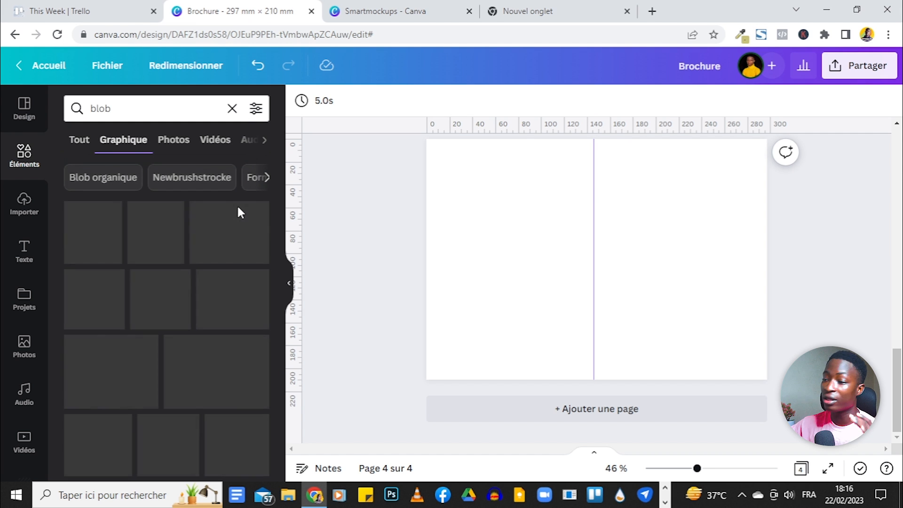
{"action": "scroll", "coordinate": [177, 313], "scroll_direction": "down", "scroll_amount": 5}
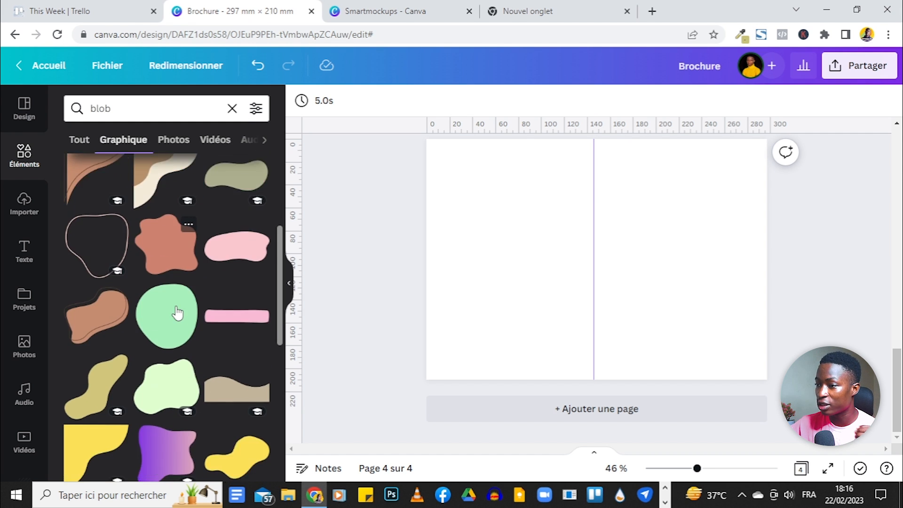
{"action": "scroll", "coordinate": [177, 313], "scroll_direction": "up", "scroll_amount": 3}
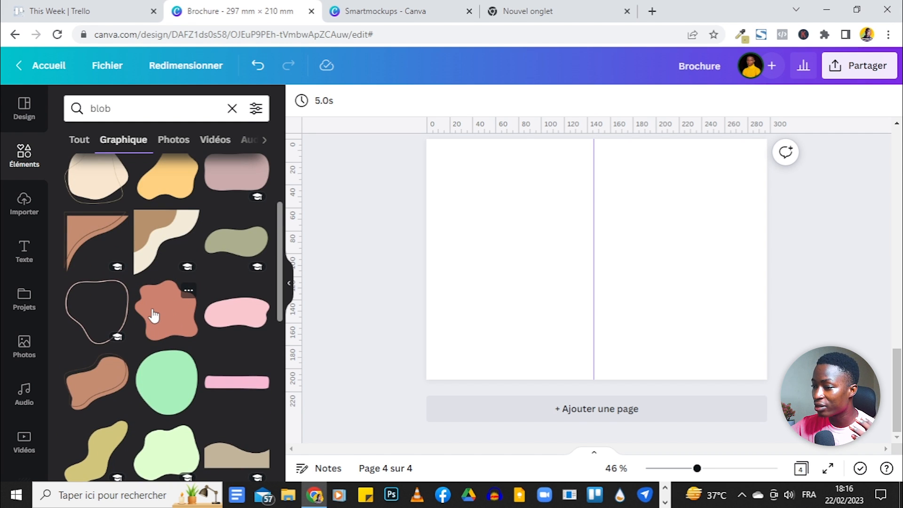
{"action": "left_click", "coordinate": [154, 315]}
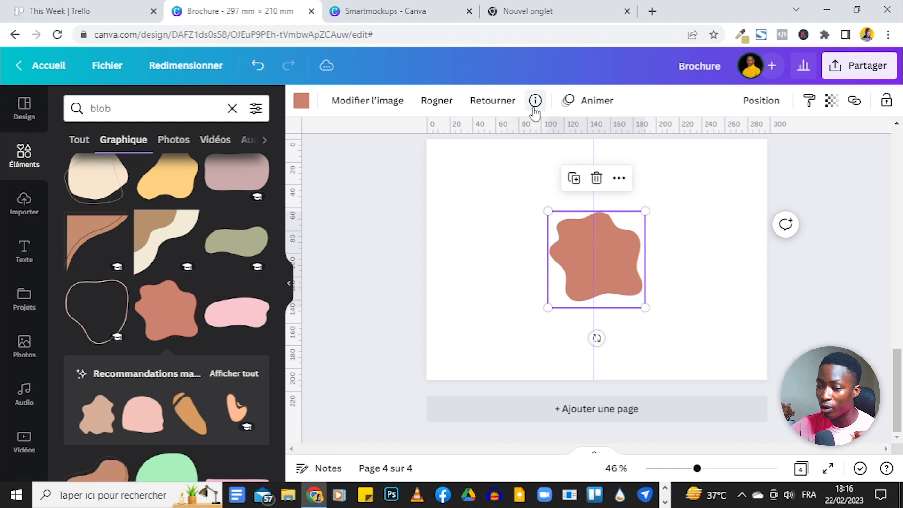
Step: Enlarge and rotate the blob so it fills the right side of page 4 from top to bottom, its wavy edge facing inward
{"action": "scroll", "coordinate": [658, 282], "scroll_direction": "up", "scroll_amount": 6}
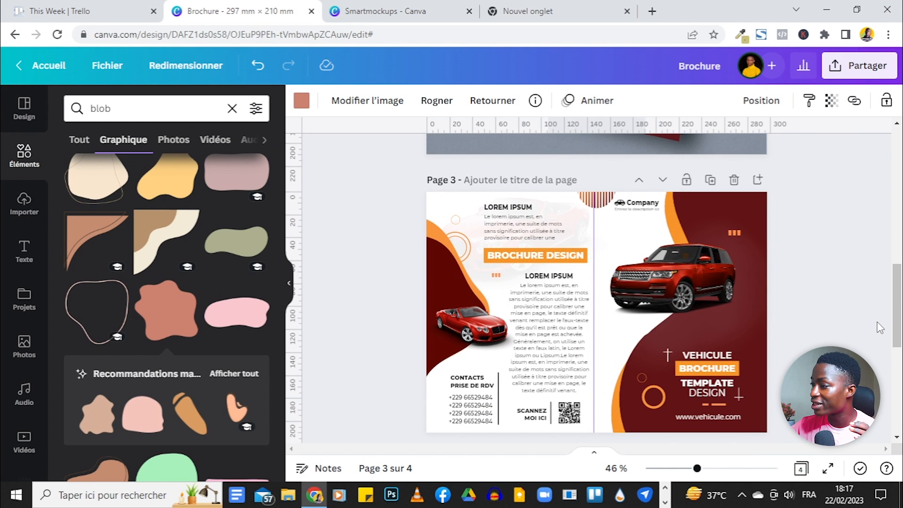
{"action": "scroll", "coordinate": [879, 328], "scroll_direction": "down", "scroll_amount": 6}
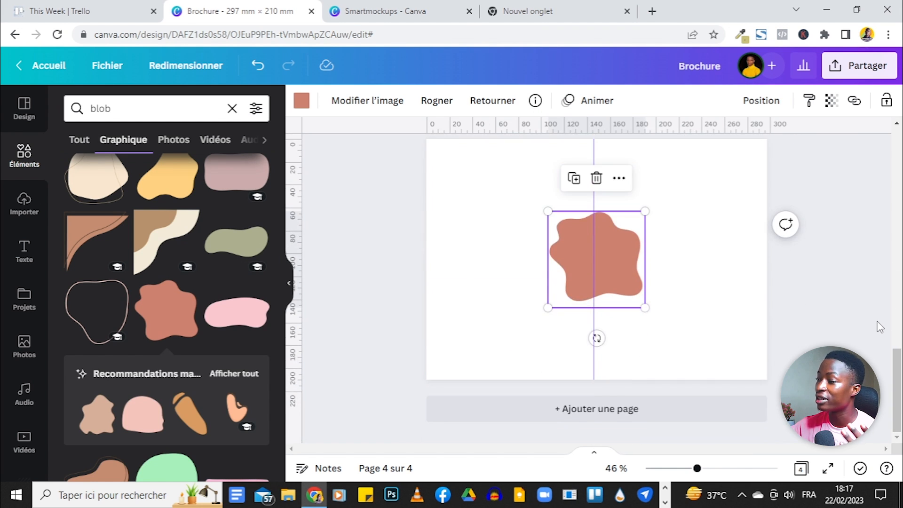
{"action": "left_click_drag", "start_coordinate": [544, 308], "coordinate": [474, 379]}
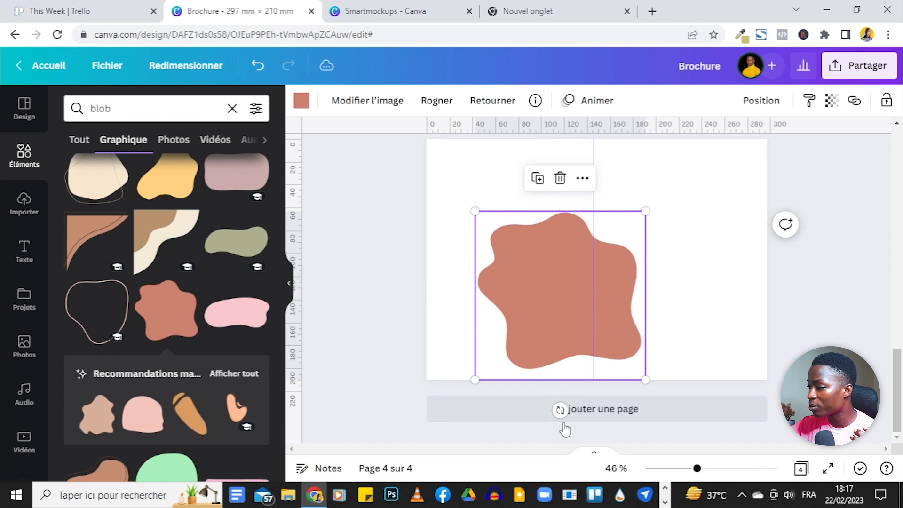
{"action": "left_click_drag", "start_coordinate": [560, 410], "coordinate": [494, 415]}
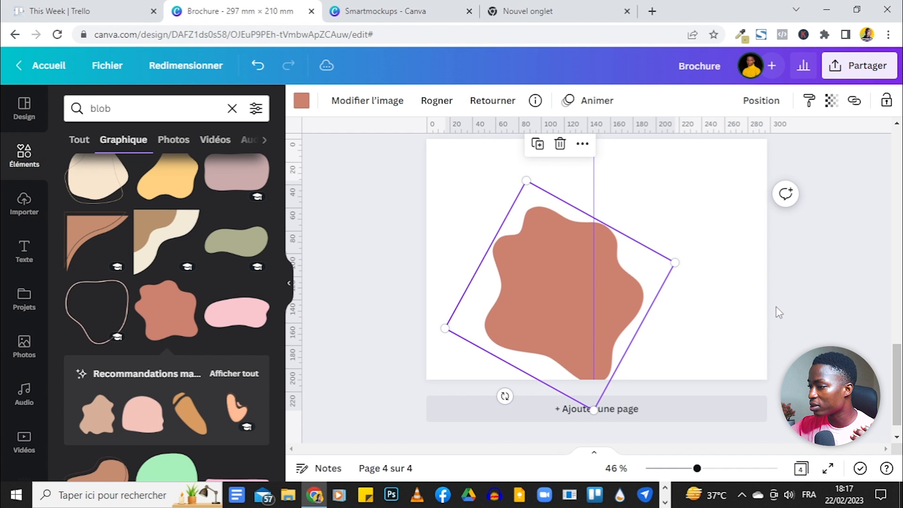
{"action": "left_click_drag", "start_coordinate": [445, 328], "coordinate": [423, 382]}
{"action": "left_click_drag", "start_coordinate": [811, 239], "coordinate": [883, 233]}
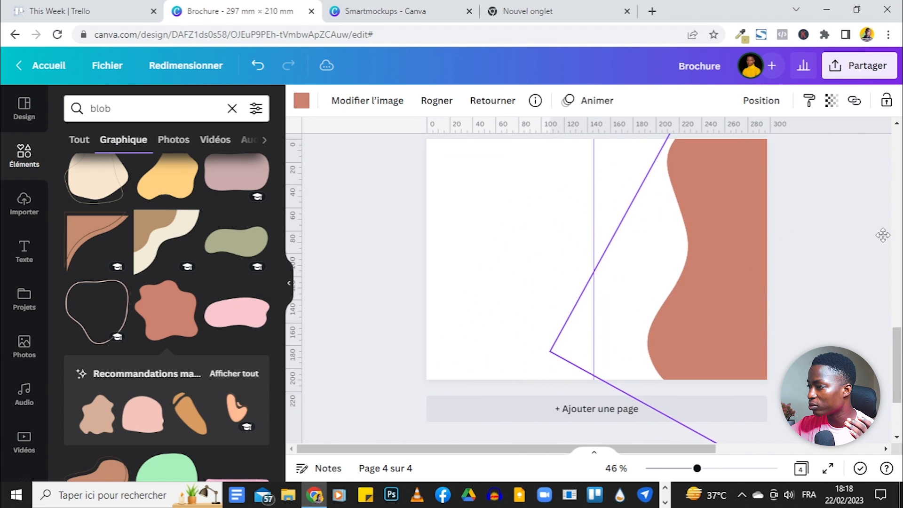
{"action": "left_click", "coordinate": [768, 207]}
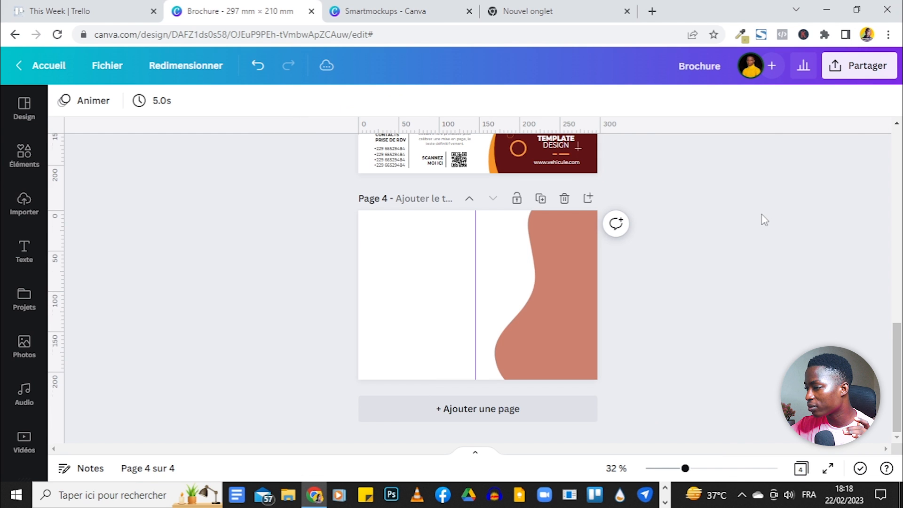
Step: Recolour the wavy blob on page 4 dark red, #5C0601
{"action": "scroll", "coordinate": [764, 220], "scroll_direction": "up", "scroll_amount": 4}
{"action": "scroll", "coordinate": [764, 220], "scroll_direction": "down", "scroll_amount": 4}
{"action": "left_click", "coordinate": [651, 286]}
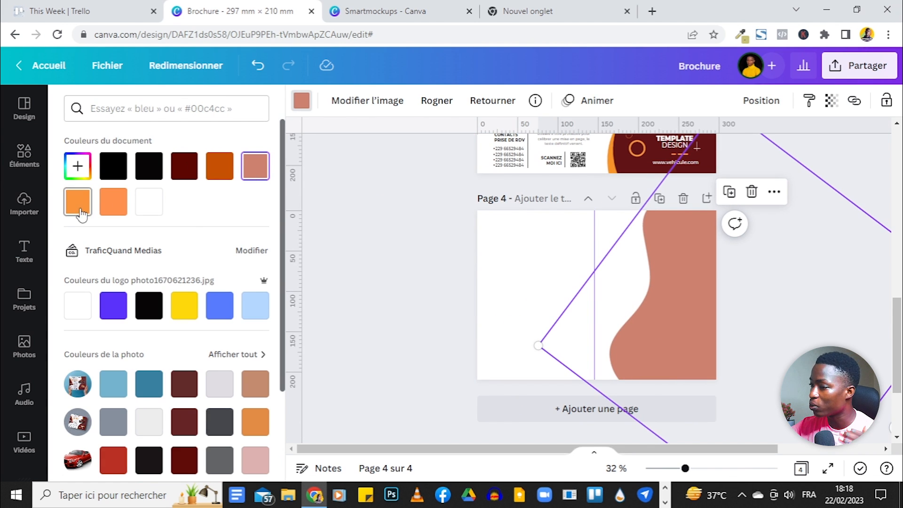
{"action": "left_click", "coordinate": [180, 171]}
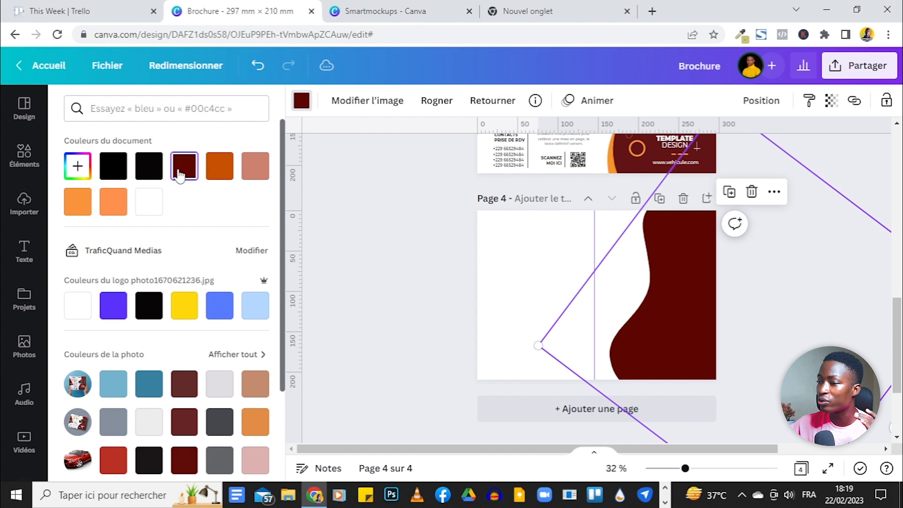
{"action": "left_click", "coordinate": [78, 168]}
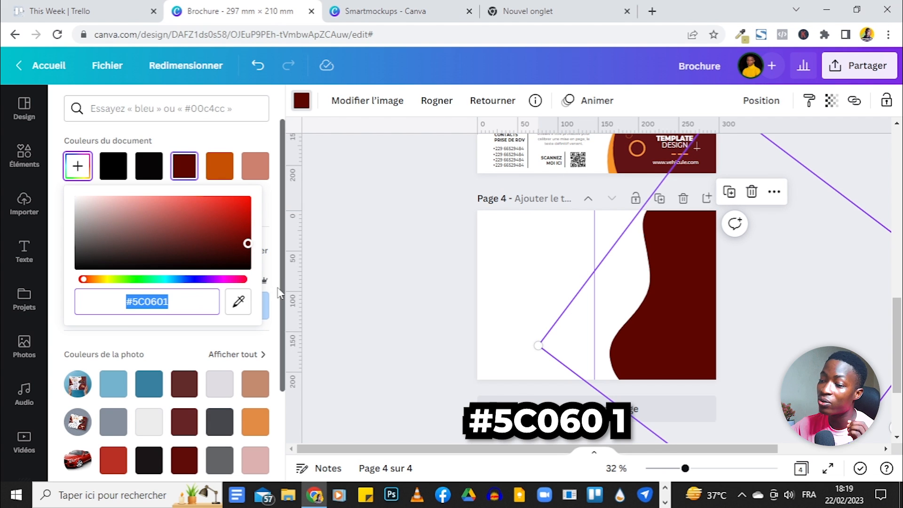
Step: Duplicate the dark red blob and recolour the copy orange, #F9943B
{"action": "left_click", "coordinate": [701, 295]}
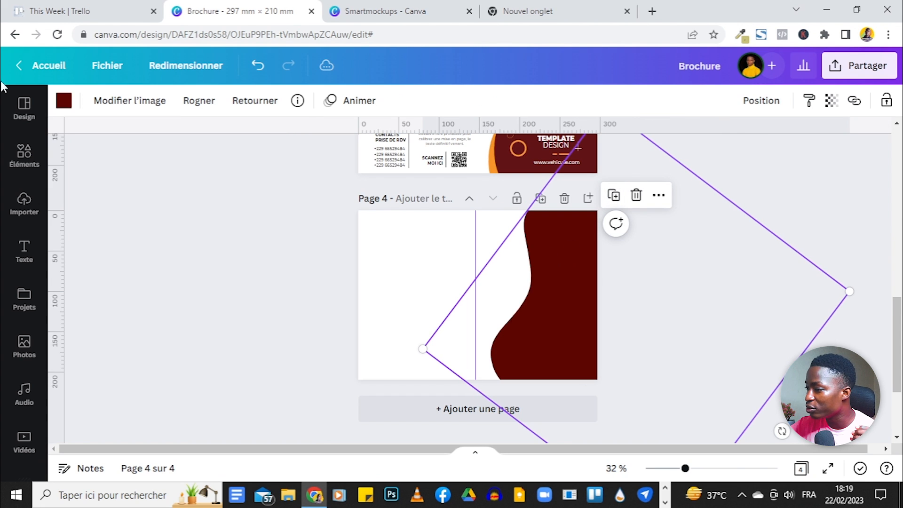
{"action": "left_click", "coordinate": [63, 100]}
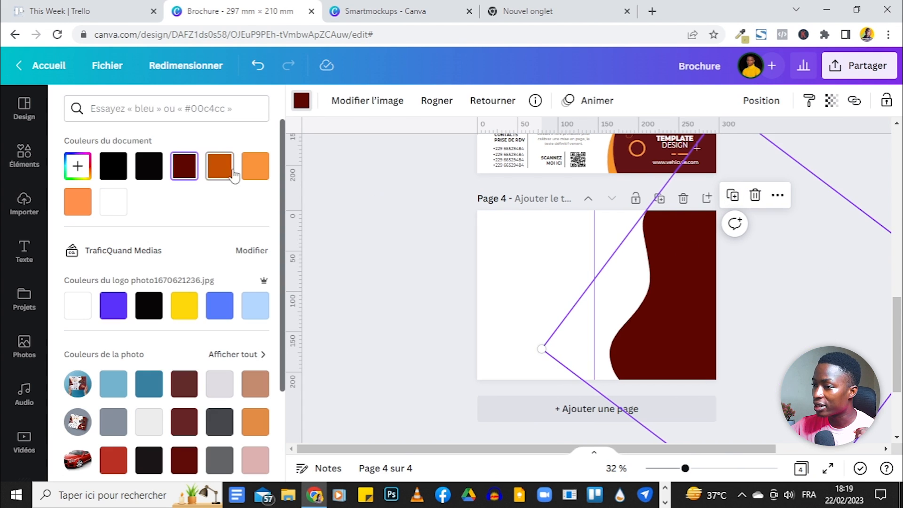
{"action": "left_click", "coordinate": [254, 168]}
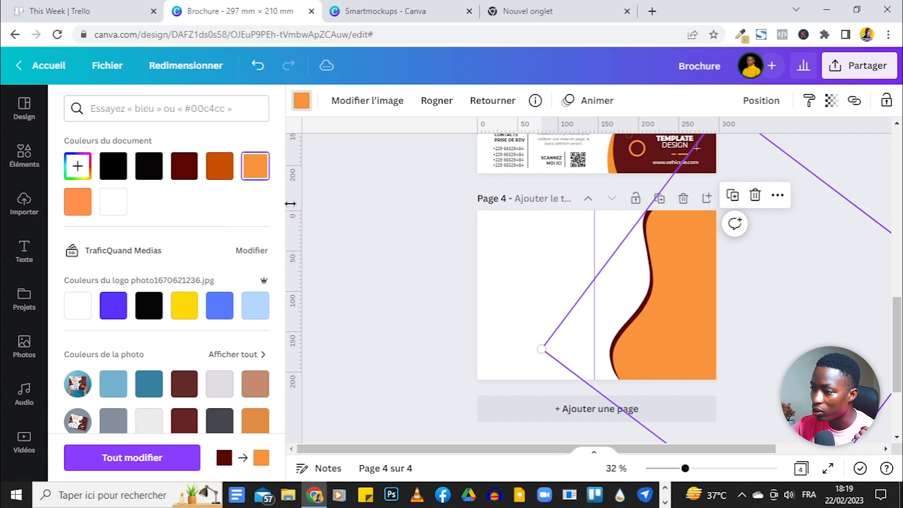
{"action": "left_click", "coordinate": [78, 174]}
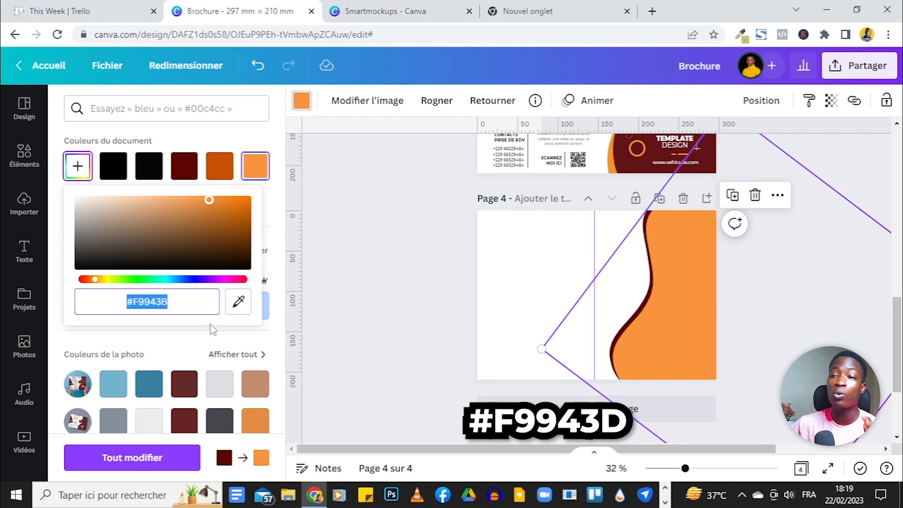
{"action": "left_click", "coordinate": [393, 250]}
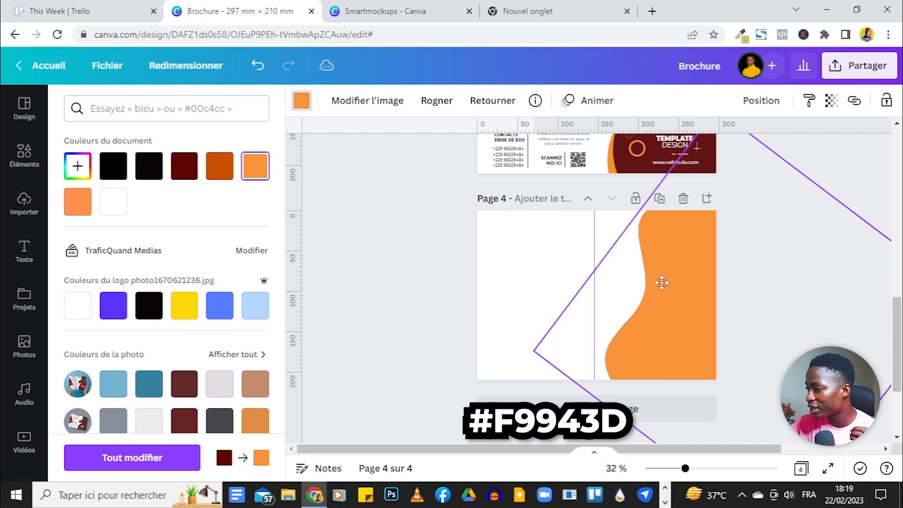
Step: Shift the orange blob slightly toward the centre fold and send it behind the dark red blob
{"action": "left_click", "coordinate": [662, 284]}
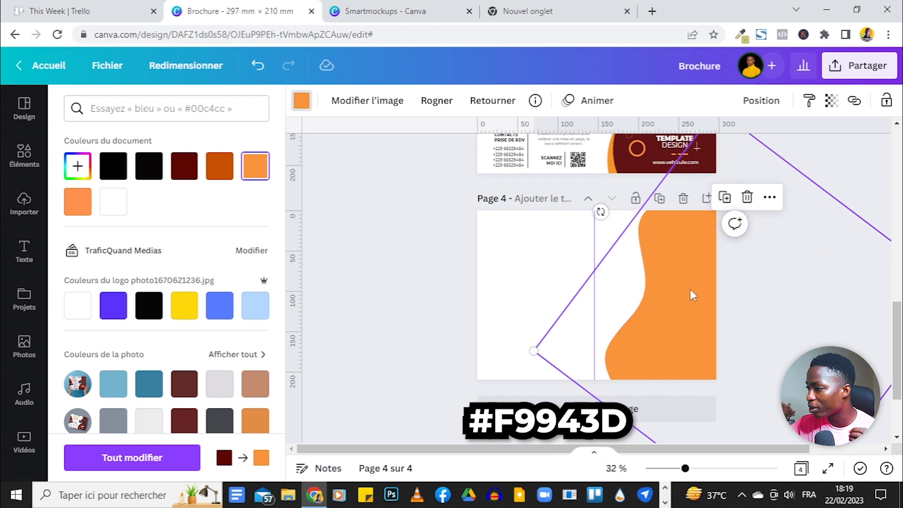
{"action": "left_click", "coordinate": [762, 101]}
{"action": "left_click", "coordinate": [716, 140]}
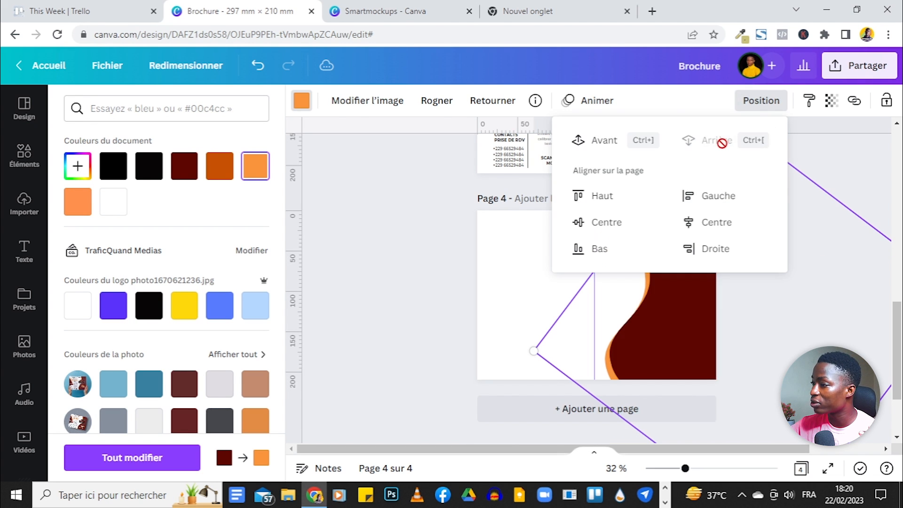
{"action": "left_click", "coordinate": [376, 291]}
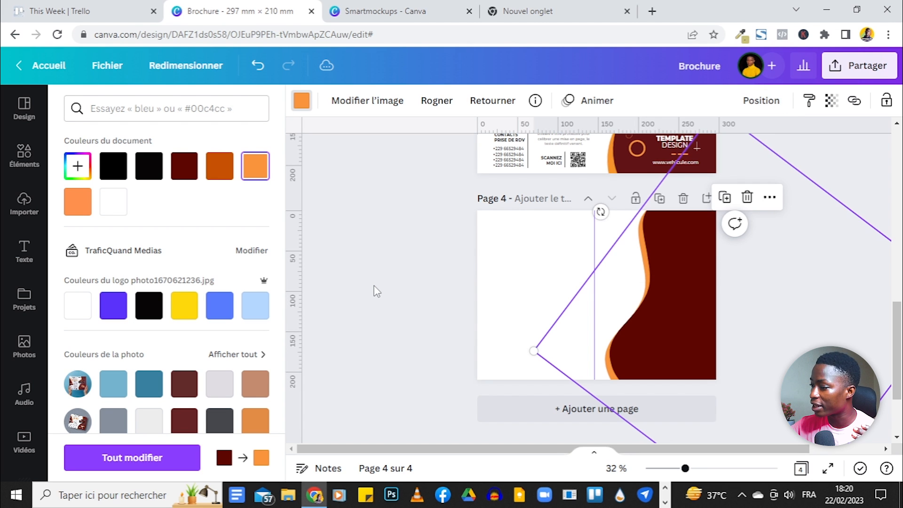
Step: Rotate the orange blob slightly so its band widens near the page's top edge, matching the page 3 cover
{"action": "scroll", "coordinate": [371, 305], "scroll_direction": "up", "scroll_amount": 3}
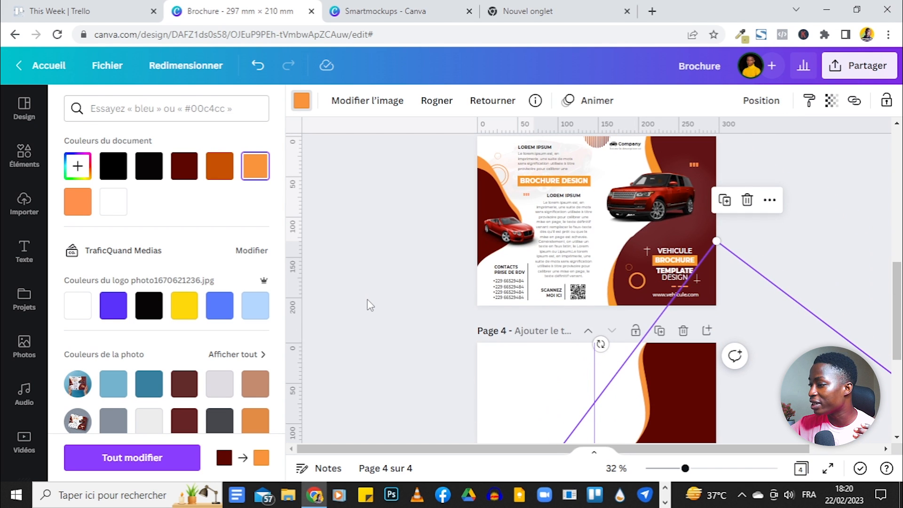
{"action": "scroll", "coordinate": [596, 210], "scroll_direction": "down", "scroll_amount": 3}
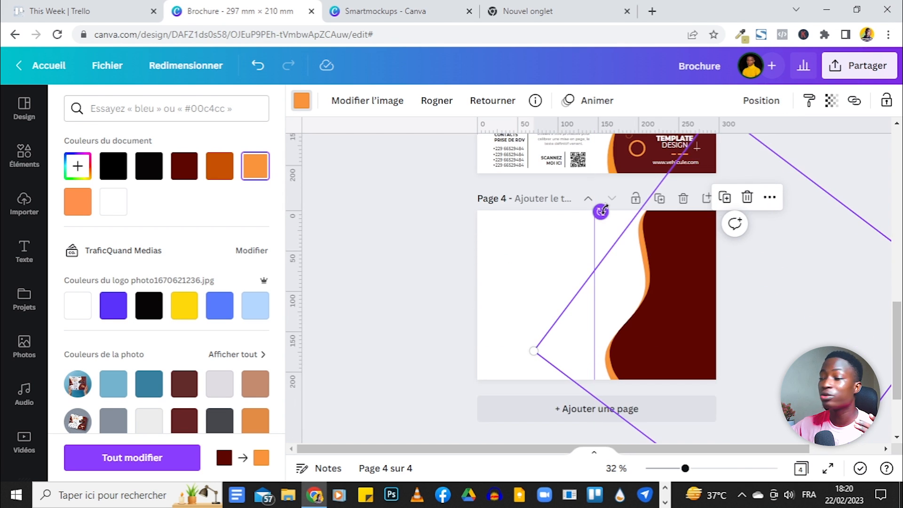
{"action": "left_click_drag", "start_coordinate": [601, 211], "coordinate": [637, 328]}
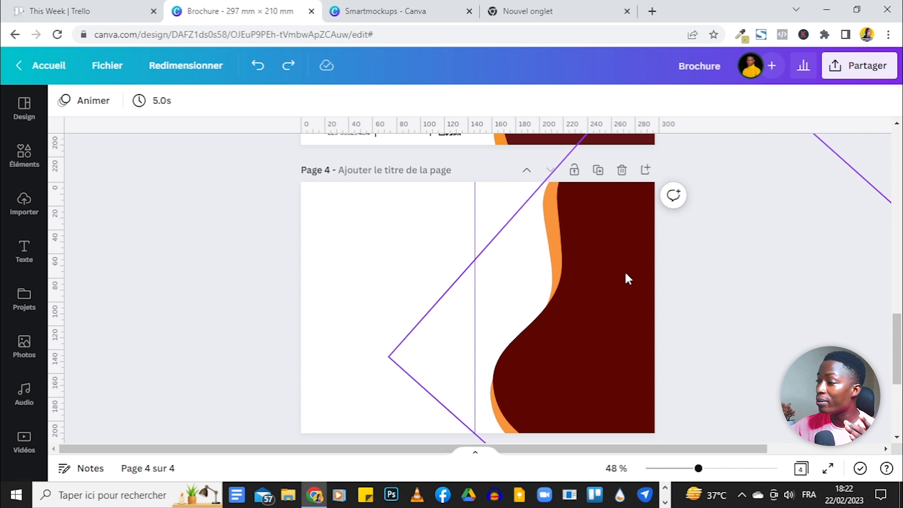
Step: Compare page 4 with the finished cover, search the elements for "blurrred" graphics and add the white cloud-like blur to page 4
{"action": "scroll", "coordinate": [806, 292], "scroll_direction": "up", "scroll_amount": 6}
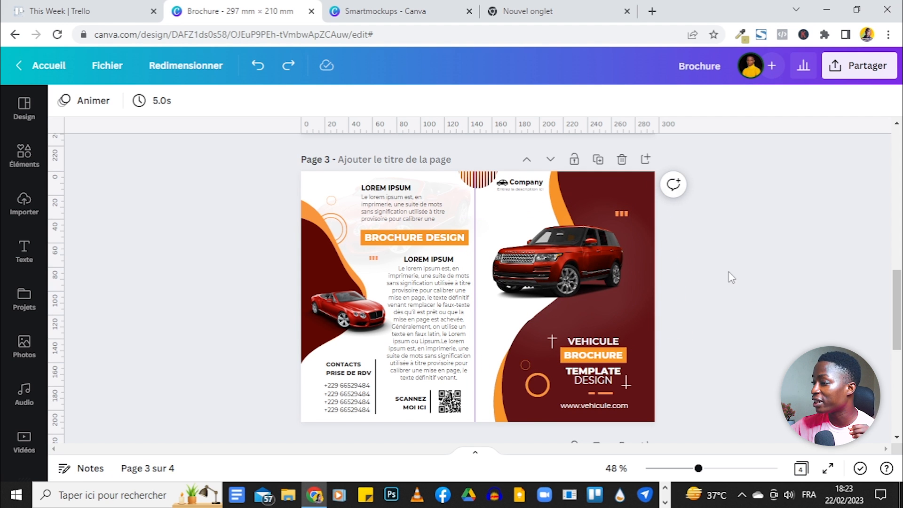
{"action": "mouse_move", "coordinate": [699, 473]}
{"action": "left_mouse_down"}
{"action": "mouse_move", "coordinate": [735, 469]}
{"action": "mouse_move", "coordinate": [704, 469]}
{"action": "left_mouse_up"}
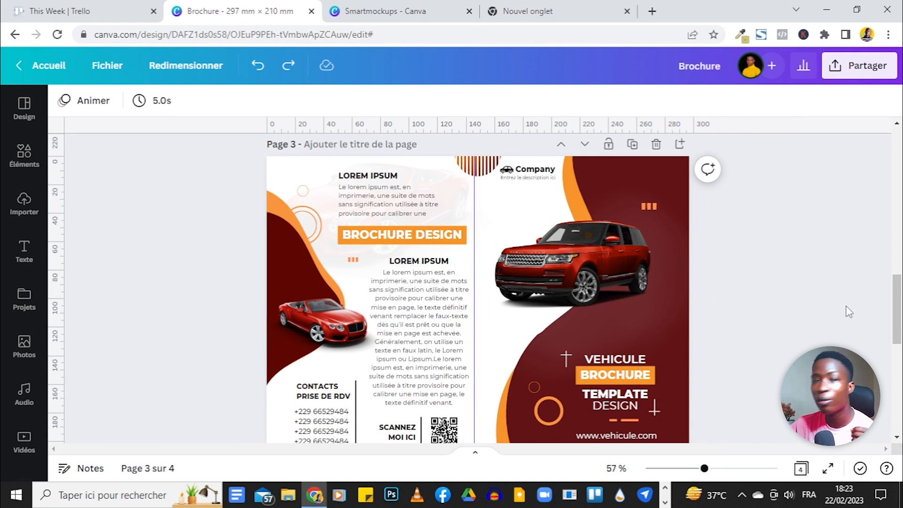
{"action": "scroll", "coordinate": [696, 283], "scroll_direction": "down", "scroll_amount": 4}
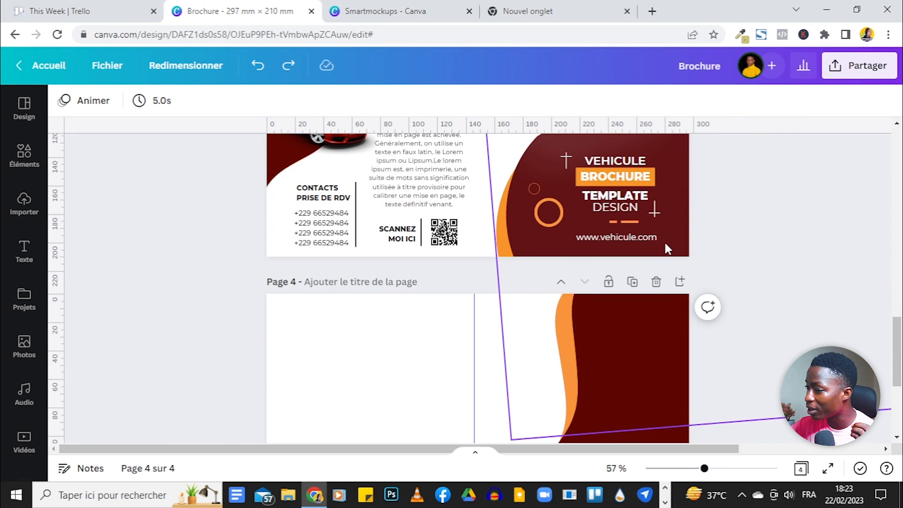
{"action": "scroll", "coordinate": [782, 236], "scroll_direction": "down", "scroll_amount": 4}
{"action": "scroll", "coordinate": [786, 236], "scroll_direction": "up", "scroll_amount": 3}
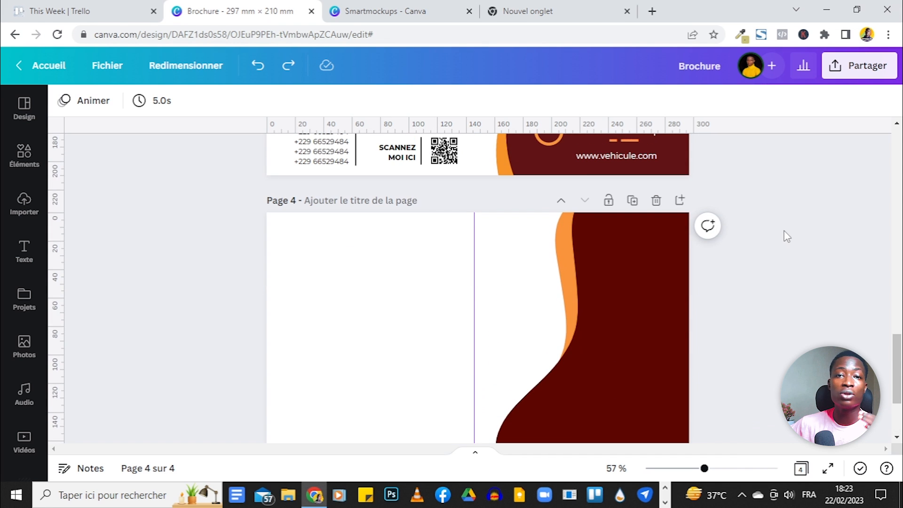
{"action": "left_click", "coordinate": [24, 155]}
{"action": "left_click", "coordinate": [107, 112]}
{"action": "double_click", "coordinate": [107, 110]}
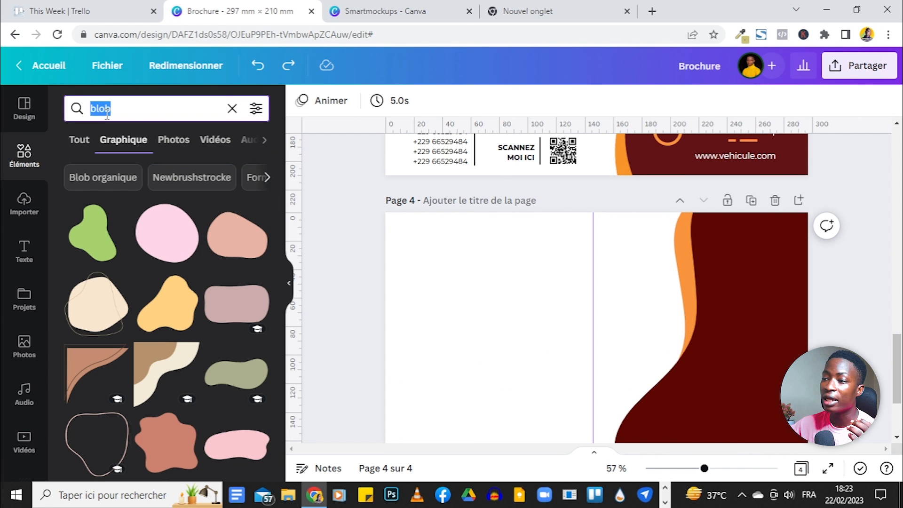
{"action": "type", "text": "blurr"}
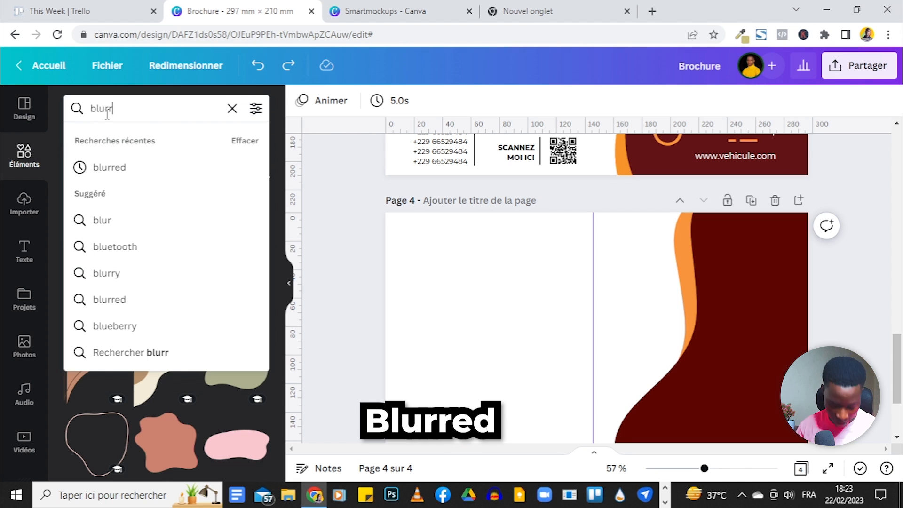
{"action": "type", "text": "ed"}
{"action": "key", "text": "Return"}
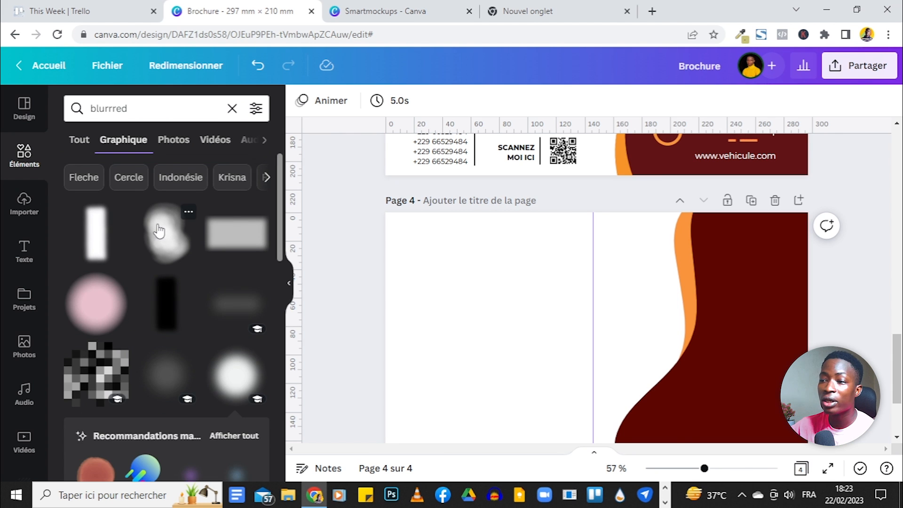
{"action": "left_click", "coordinate": [159, 230]}
Step: Shrink and tilt the white blur over the middle of the dark red shape and set its transparency to 29
{"action": "scroll", "coordinate": [435, 254], "scroll_direction": "down", "scroll_amount": 3}
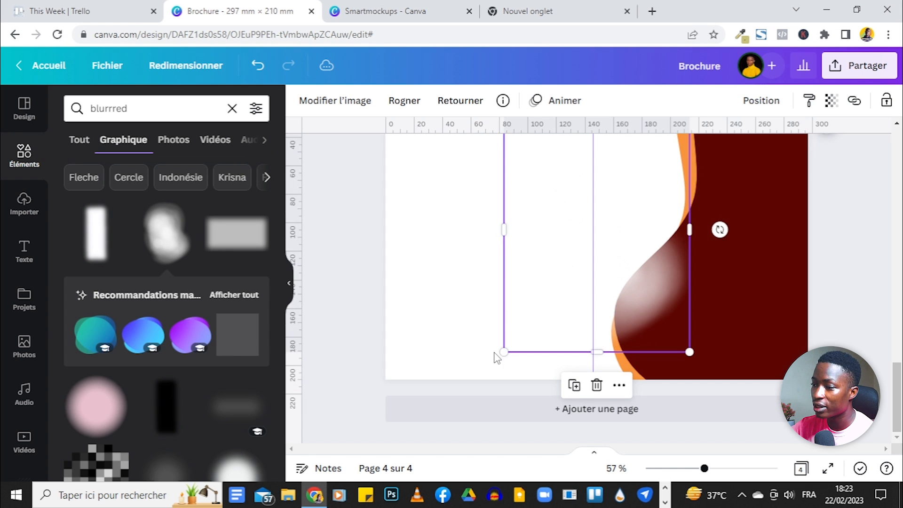
{"action": "left_click_drag", "start_coordinate": [502, 351], "coordinate": [632, 258]}
{"action": "left_click_drag", "start_coordinate": [644, 212], "coordinate": [703, 239]}
{"action": "left_click_drag", "start_coordinate": [666, 470], "coordinate": [712, 470]}
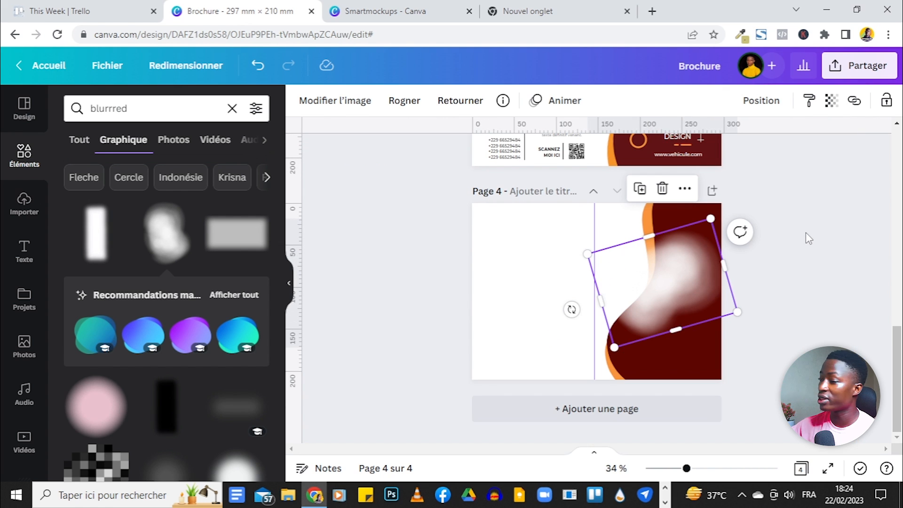
{"action": "left_click", "coordinate": [831, 104]}
{"action": "left_click_drag", "start_coordinate": [788, 161], "coordinate": [743, 166]}
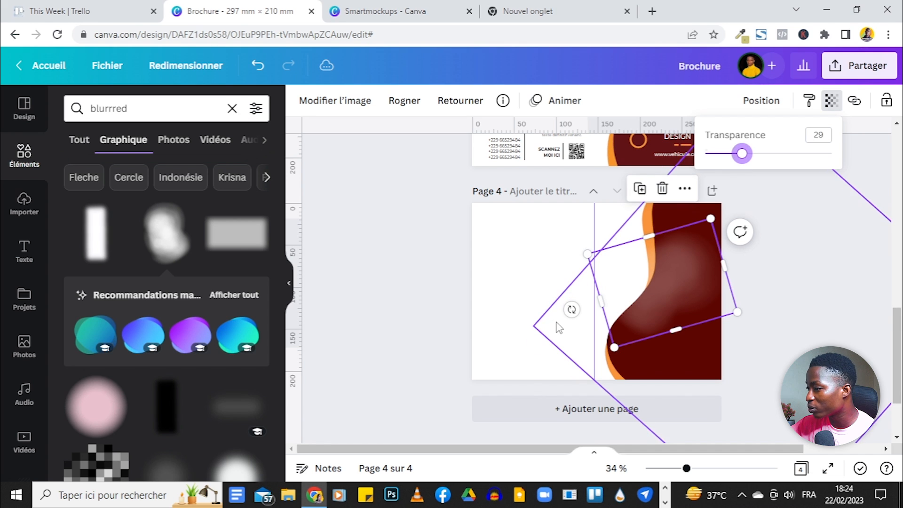
Step: Rotate the blur so its frame is level and enlarge it to about 149 × 196 mm
{"action": "left_click_drag", "start_coordinate": [572, 310], "coordinate": [558, 284]}
{"action": "left_click", "coordinate": [815, 282]}
{"action": "left_click", "coordinate": [679, 279]}
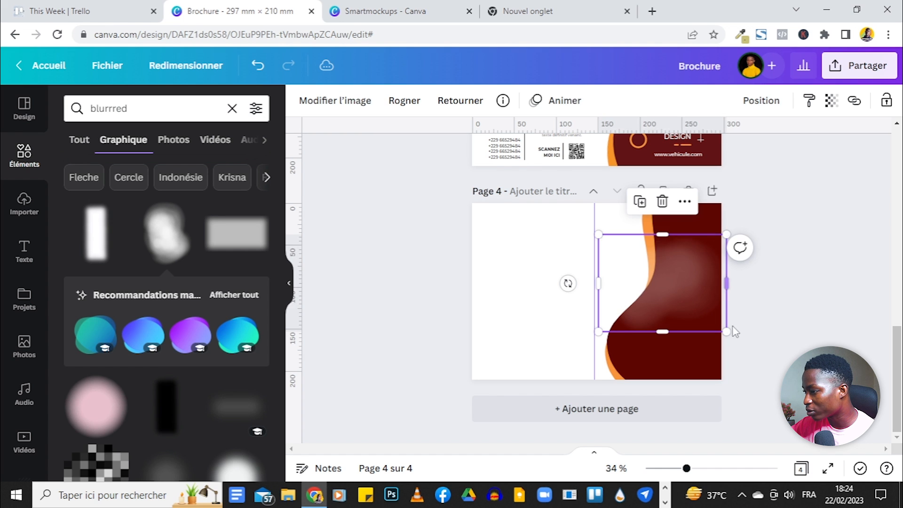
{"action": "left_click_drag", "start_coordinate": [737, 336], "coordinate": [744, 345]}
{"action": "left_click_drag", "start_coordinate": [599, 232], "coordinate": [580, 221]}
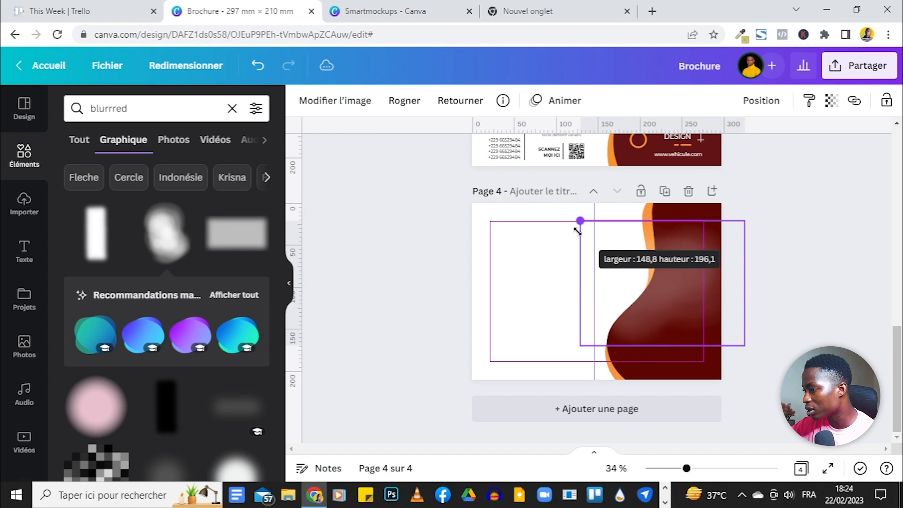
Step: Reduce the blur's transparency value further so it forms a faint highlight on the dark red shape
{"action": "left_click", "coordinate": [831, 100]}
{"action": "left_click_drag", "start_coordinate": [749, 155], "coordinate": [724, 155]}
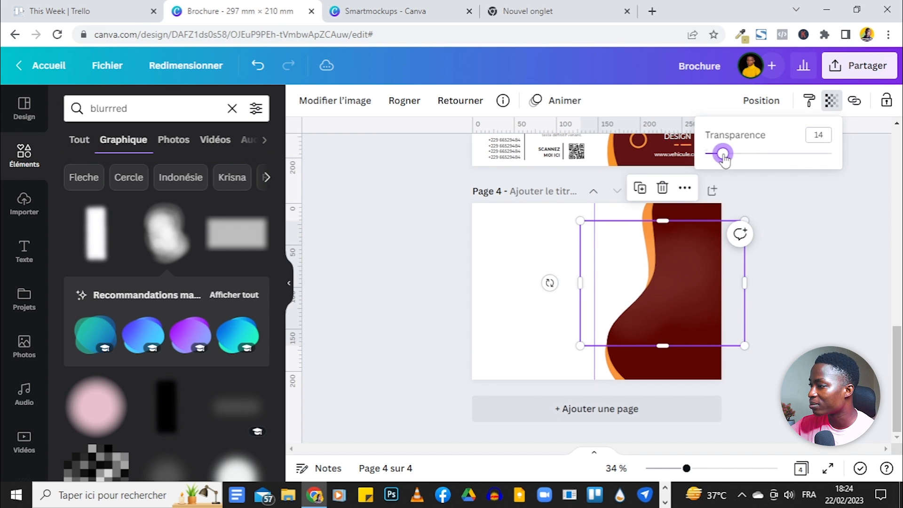
{"action": "left_click", "coordinate": [817, 133]}
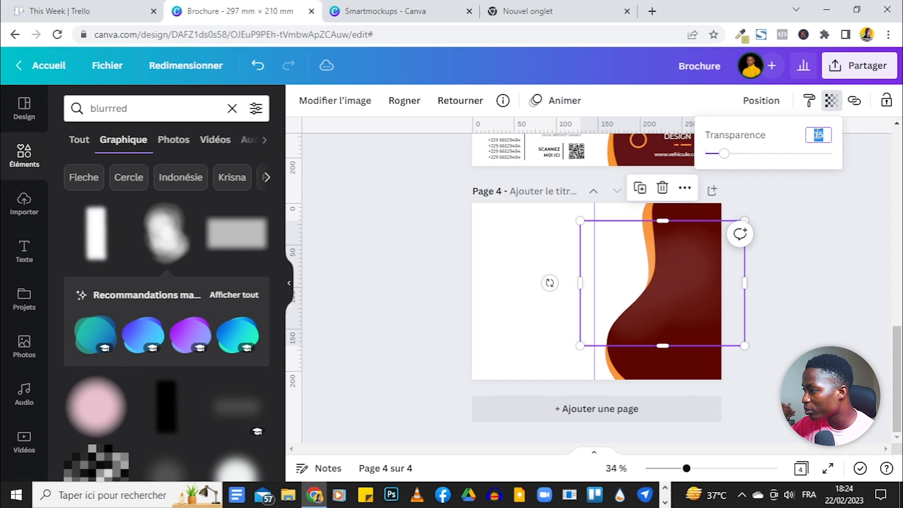
{"action": "left_click", "coordinate": [828, 236]}
{"action": "left_click", "coordinate": [827, 236]}
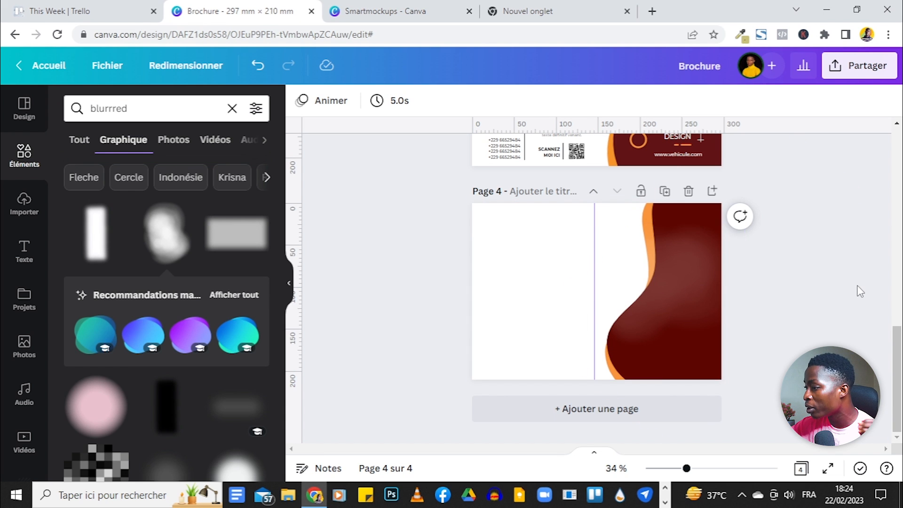
Step: Add the red SUV image from the uploads to page 4 and place it across the cover's wavy edge, as on page 3
{"action": "scroll", "coordinate": [857, 285], "scroll_direction": "up", "scroll_amount": 4}
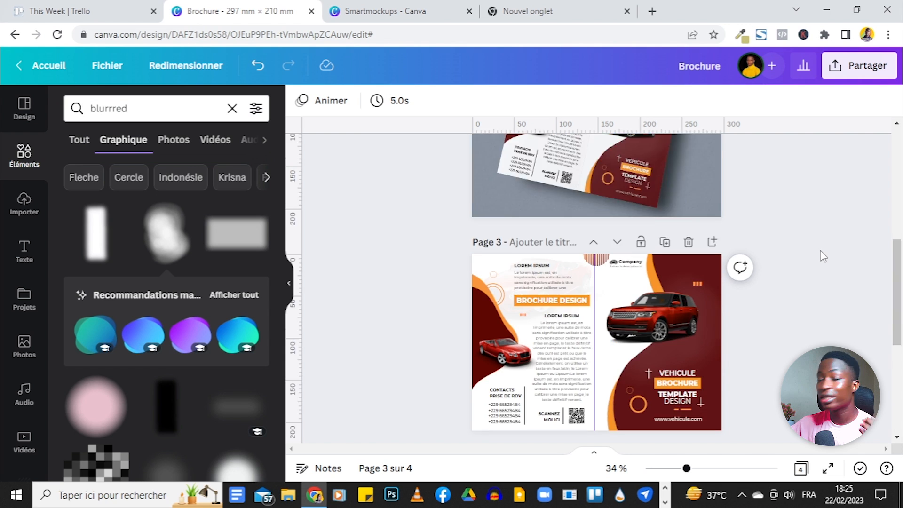
{"action": "scroll", "coordinate": [823, 256], "scroll_direction": "down", "scroll_amount": 1}
{"action": "scroll", "coordinate": [823, 256], "scroll_direction": "down", "scroll_amount": 3}
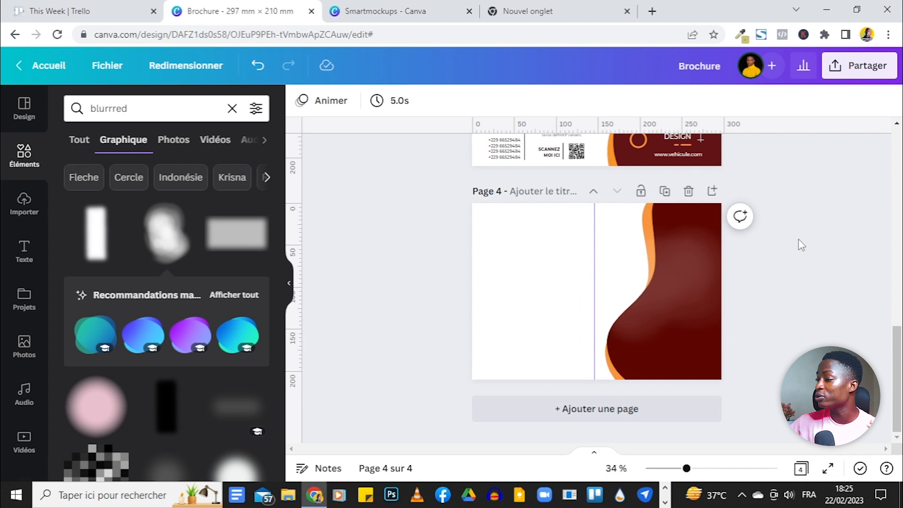
{"action": "left_click", "coordinate": [22, 202]}
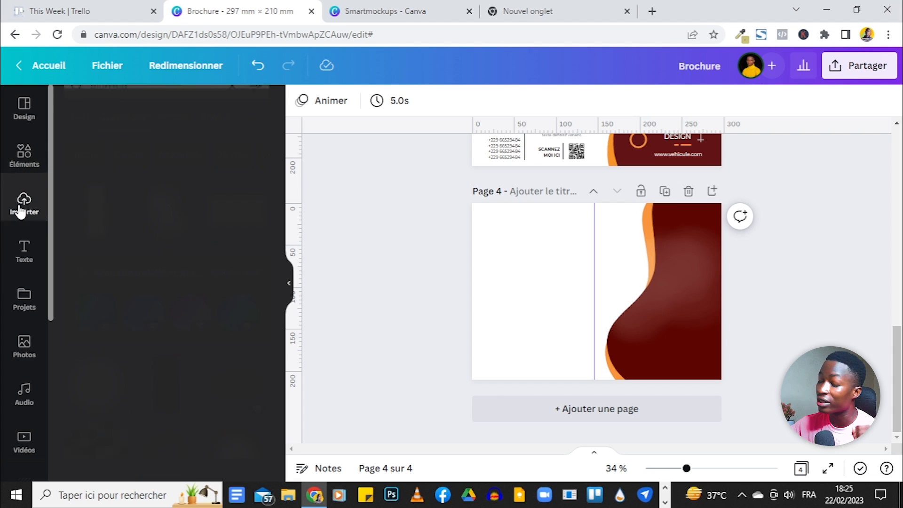
{"action": "scroll", "coordinate": [180, 283], "scroll_direction": "down", "scroll_amount": 10}
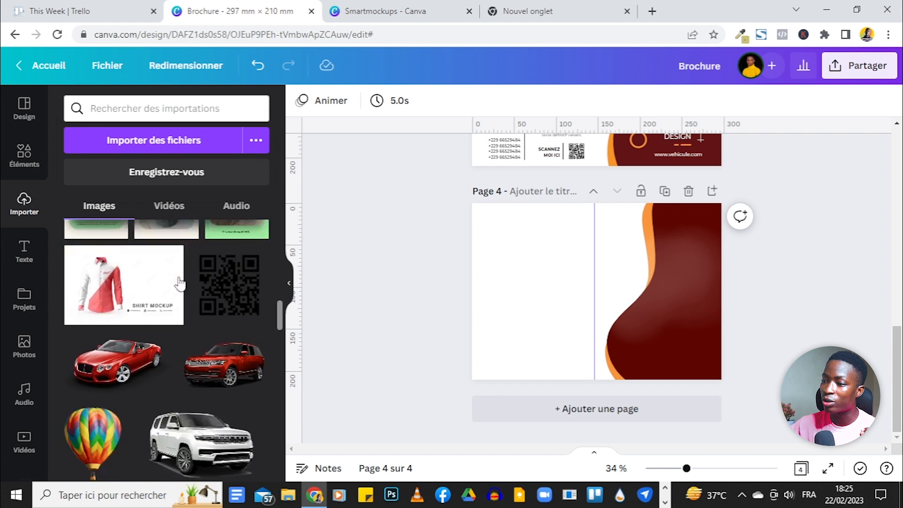
{"action": "scroll", "coordinate": [180, 282], "scroll_direction": "up", "scroll_amount": 3}
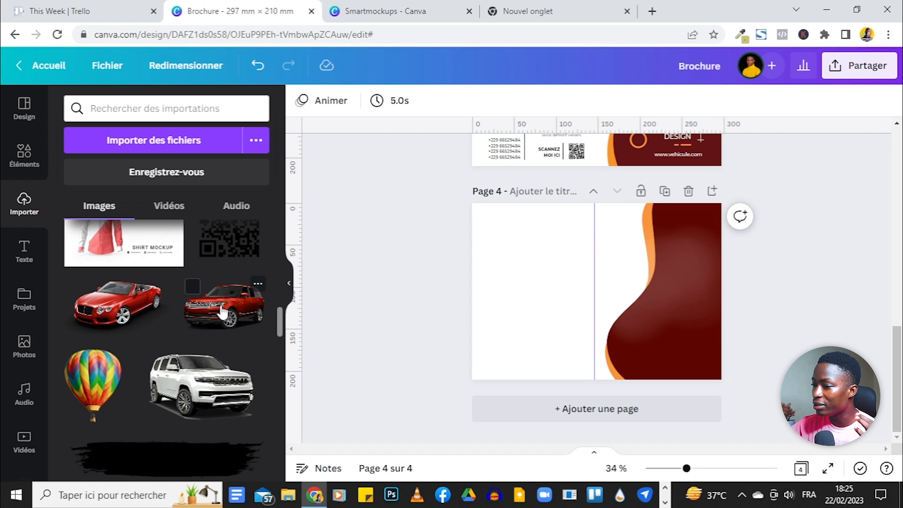
{"action": "left_click", "coordinate": [223, 306]}
{"action": "left_click_drag", "start_coordinate": [612, 298], "coordinate": [658, 287]}
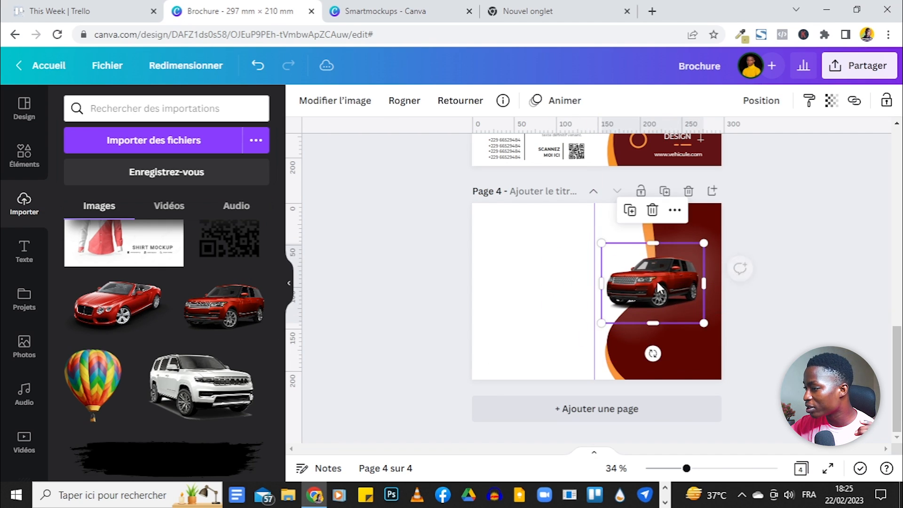
Step: Group the cover's orange and dark red wavy shapes and place a copy of the group across the page's left edge
{"action": "left_click", "coordinate": [660, 286]}
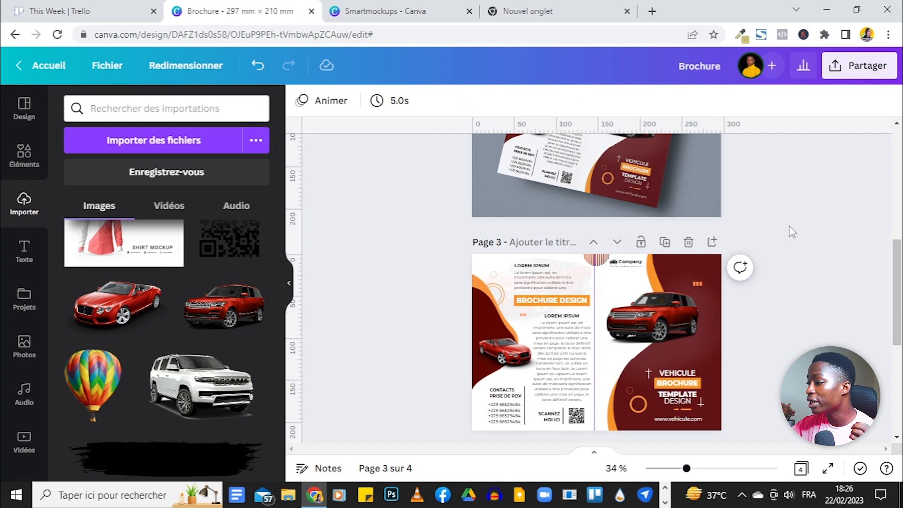
{"action": "scroll", "coordinate": [791, 231], "scroll_direction": "down", "scroll_amount": 3}
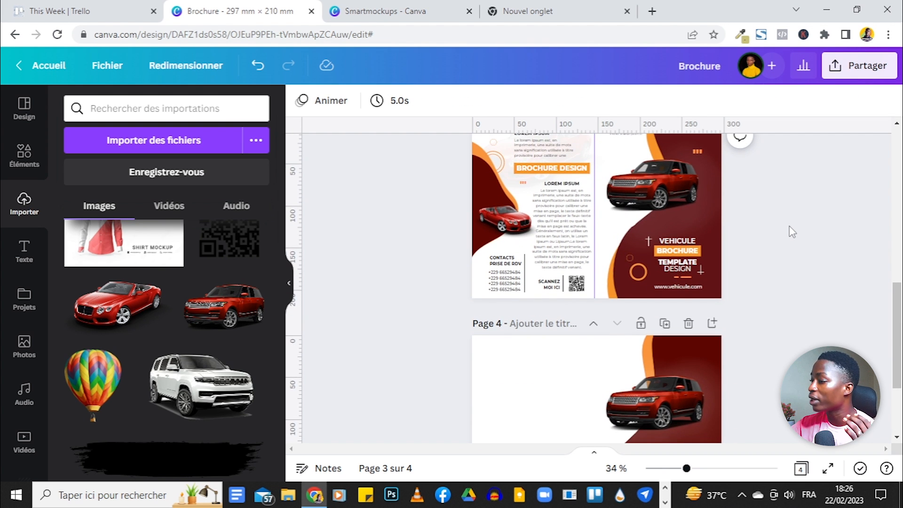
{"action": "scroll", "coordinate": [789, 231], "scroll_direction": "up", "scroll_amount": 3}
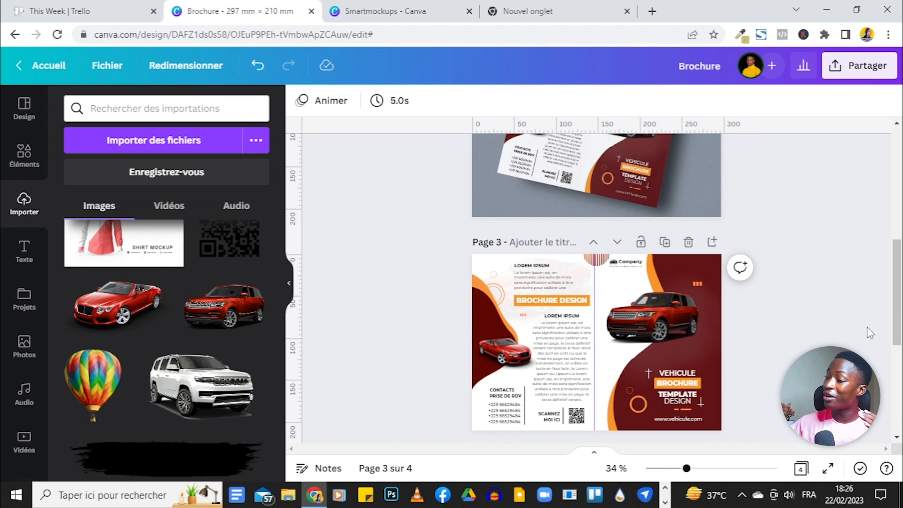
{"action": "scroll", "coordinate": [661, 419], "scroll_direction": "down", "scroll_amount": 6}
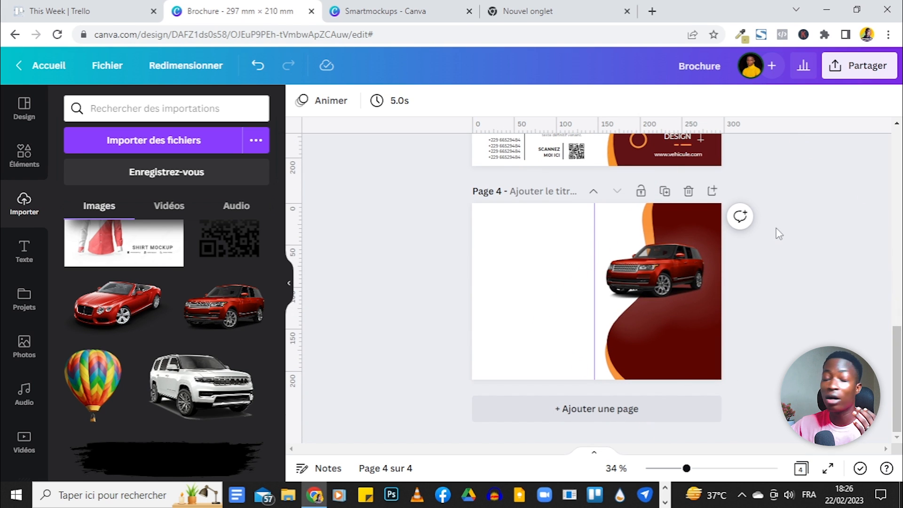
{"action": "left_click_drag", "start_coordinate": [815, 171], "coordinate": [710, 212]}
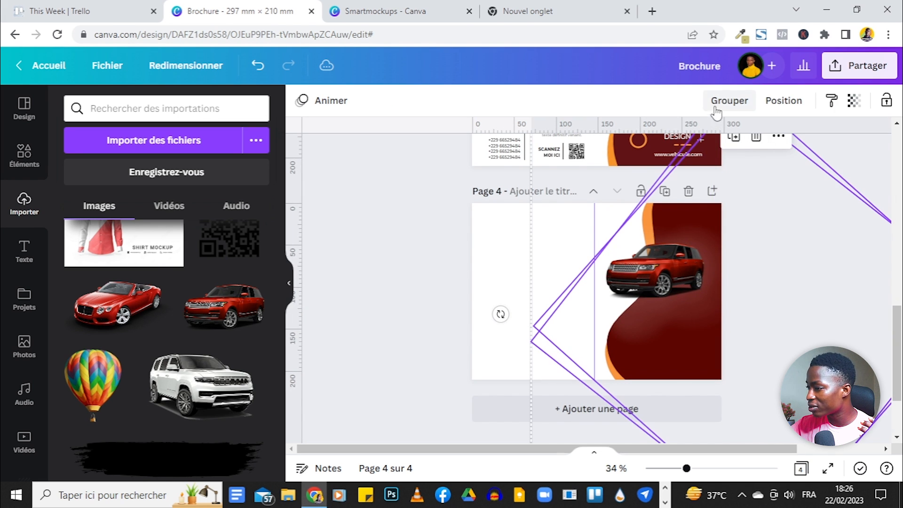
{"action": "left_click", "coordinate": [735, 101]}
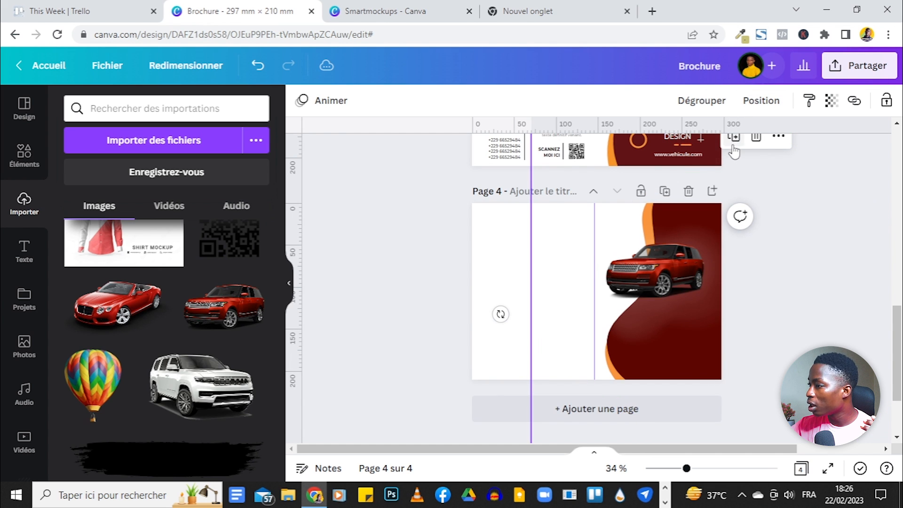
{"action": "left_click_drag", "start_coordinate": [701, 266], "coordinate": [364, 220]}
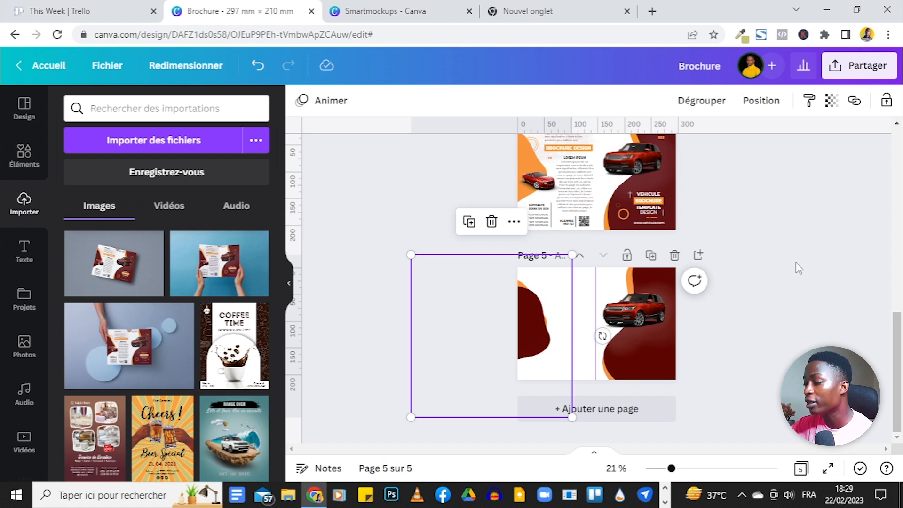
Step: Ungroup the copied waves and rotate and shift the dark red shape so an orange rim follows its upper curve
{"action": "left_click", "coordinate": [718, 115]}
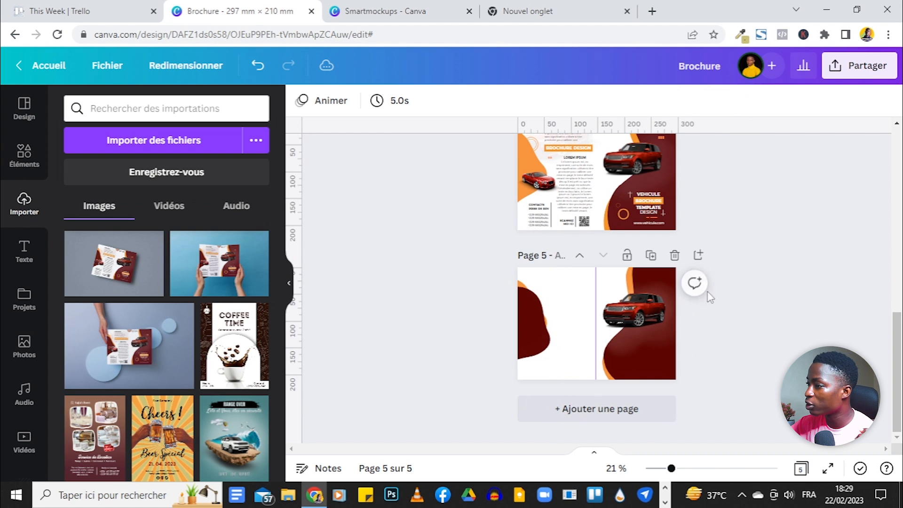
{"action": "left_click_drag", "start_coordinate": [671, 469], "coordinate": [702, 468]}
{"action": "scroll", "coordinate": [890, 199], "scroll_direction": "down", "scroll_amount": 3}
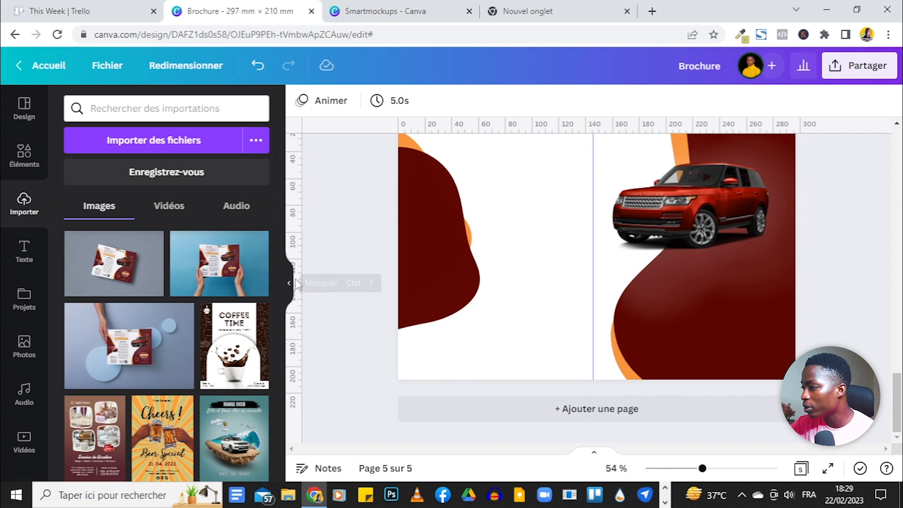
{"action": "left_click", "coordinate": [289, 283]}
{"action": "left_click", "coordinate": [291, 247]}
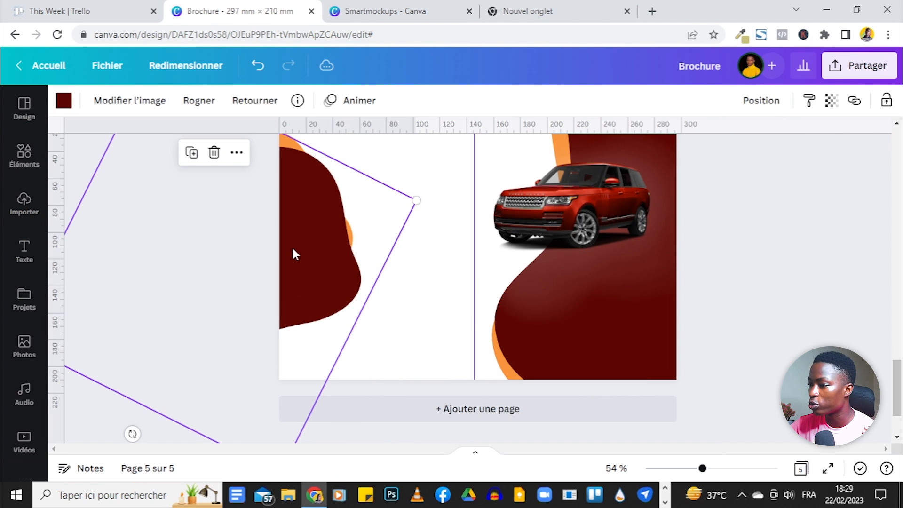
{"action": "left_click_drag", "start_coordinate": [133, 433], "coordinate": [186, 460]}
{"action": "left_click_drag", "start_coordinate": [339, 235], "coordinate": [334, 234]}
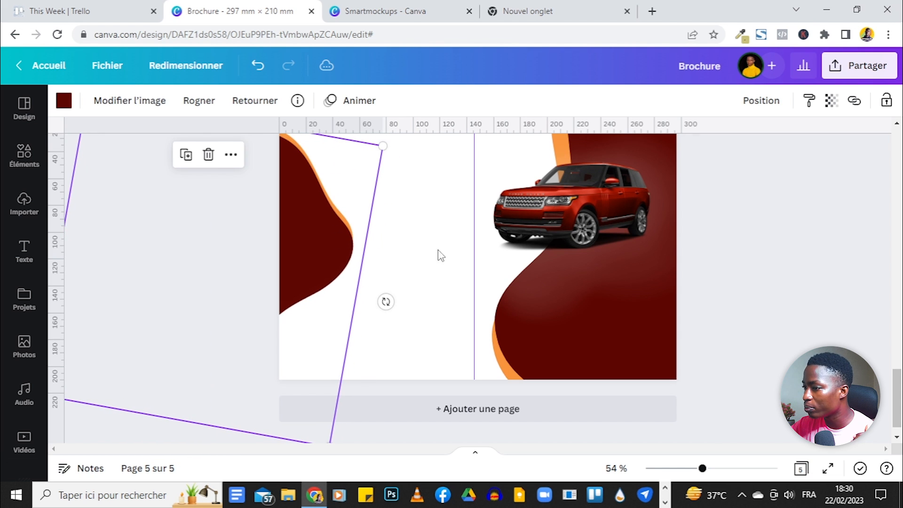
Step: Nudge the dark red shape on the left panel slightly down and left to refine the orange rim
{"action": "left_click_drag", "start_coordinate": [702, 468], "coordinate": [683, 469]}
{"action": "scroll", "coordinate": [762, 287], "scroll_direction": "up", "scroll_amount": 2}
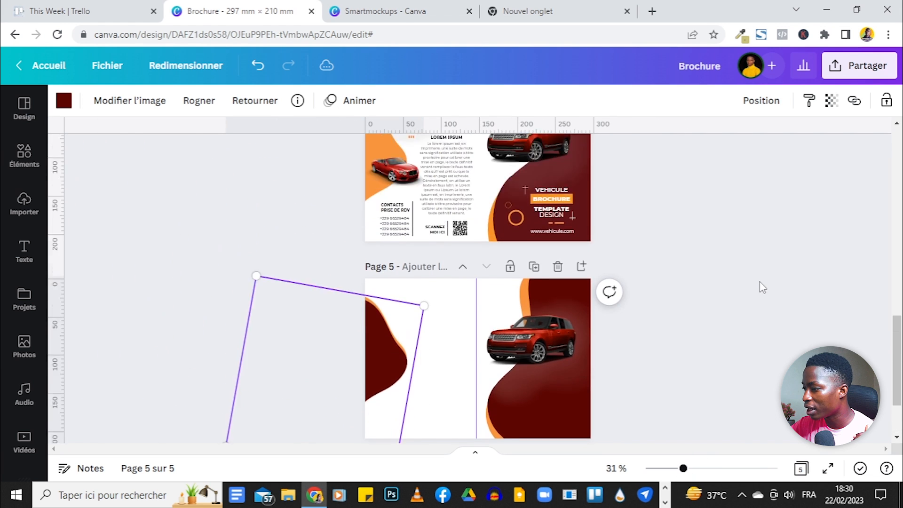
{"action": "scroll", "coordinate": [835, 286], "scroll_direction": "down", "scroll_amount": 1}
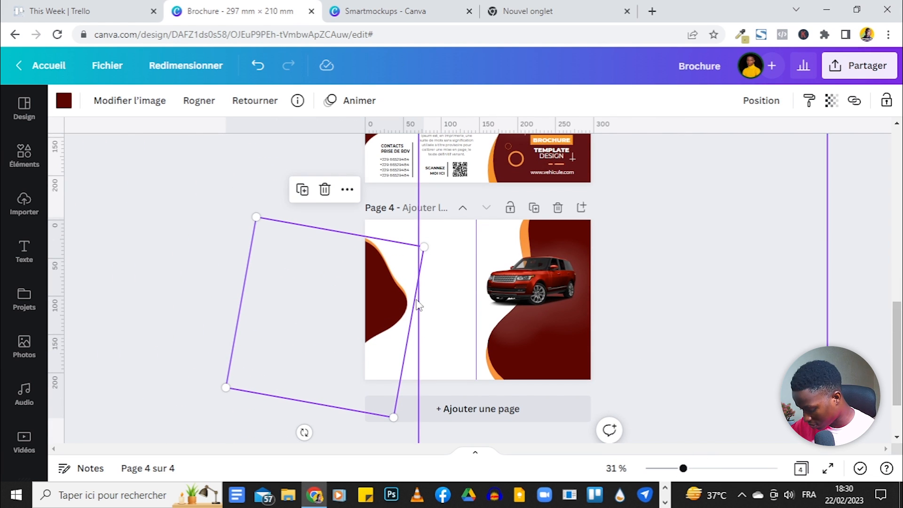
{"action": "left_click_drag", "start_coordinate": [388, 301], "coordinate": [389, 301]}
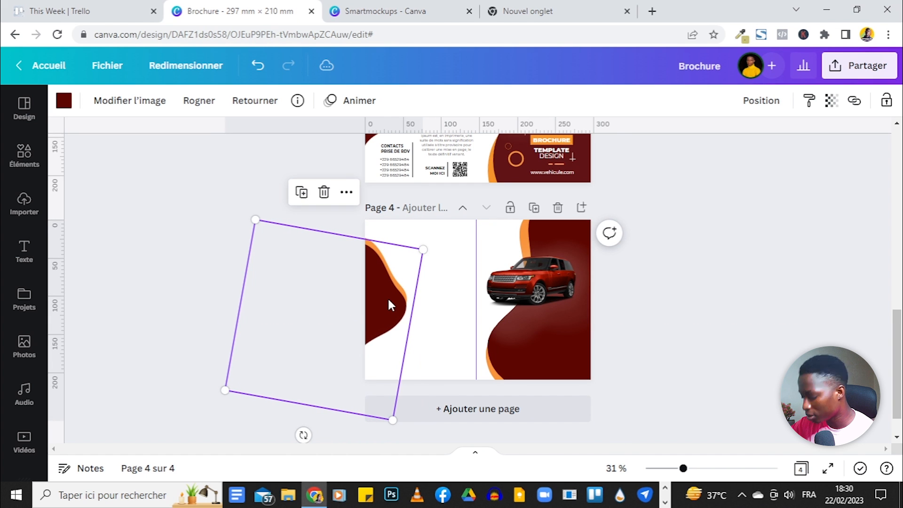
{"action": "scroll", "coordinate": [386, 283], "scroll_direction": "up", "scroll_amount": 2}
{"action": "left_click_drag", "start_coordinate": [356, 267], "coordinate": [357, 268]}
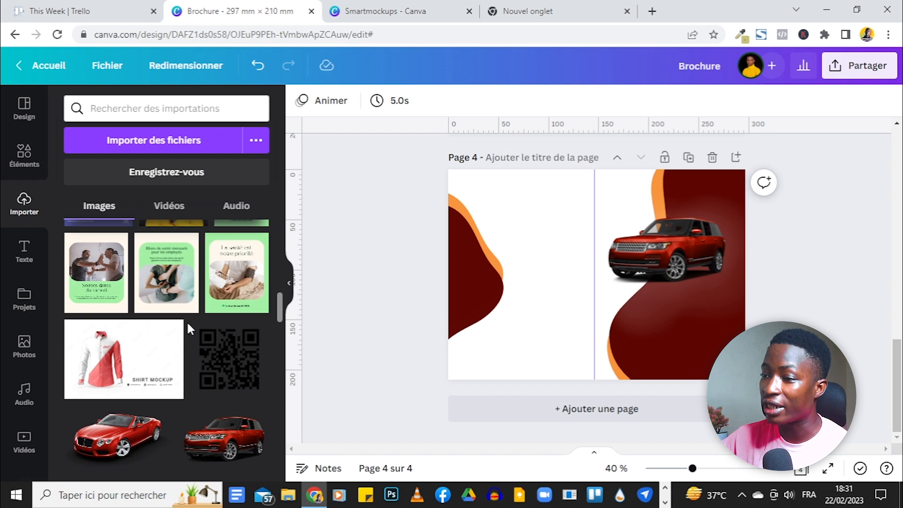
Step: Add the red convertible image from the uploads to page 4 and flip it horizontally
{"action": "scroll", "coordinate": [187, 321], "scroll_direction": "down", "scroll_amount": 3}
{"action": "left_click", "coordinate": [136, 304]}
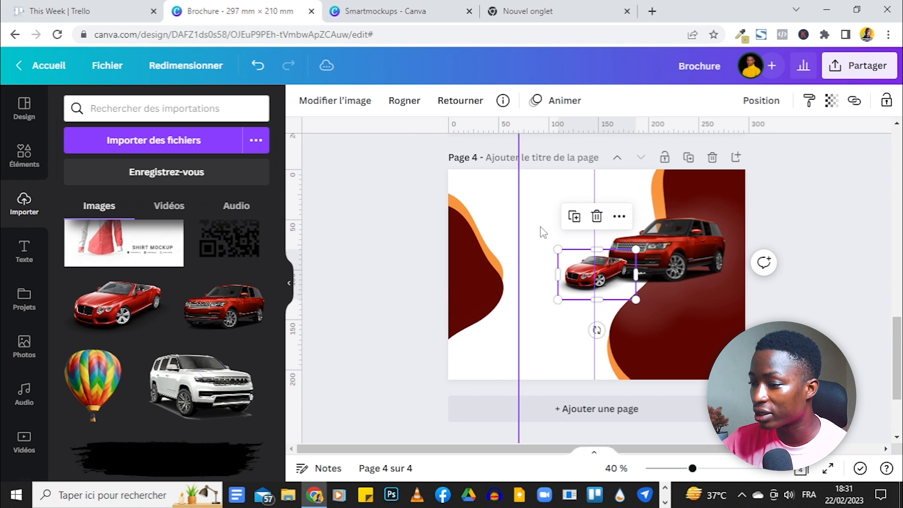
{"action": "left_click", "coordinate": [460, 100]}
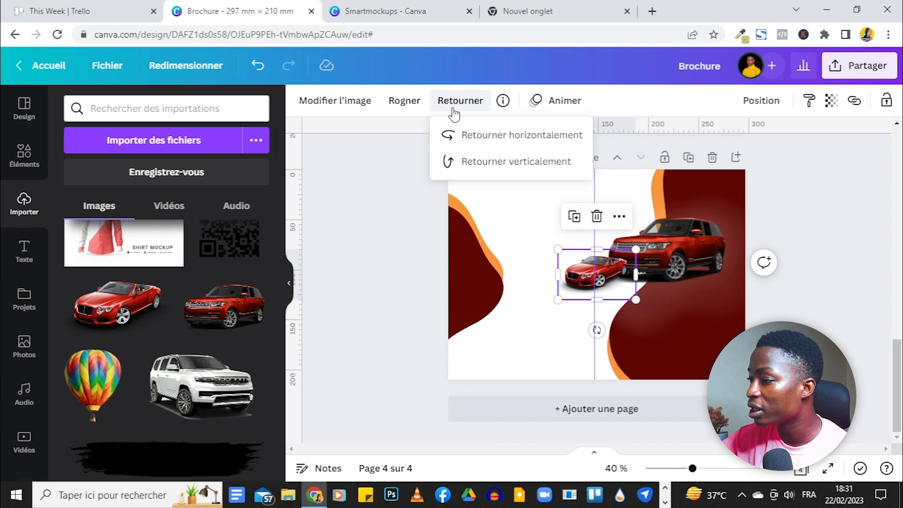
{"action": "left_click", "coordinate": [462, 135]}
Step: Place the convertible over the tip of the left panel's wave and enlarge it slightly, using page 3 as reference
{"action": "left_click", "coordinate": [579, 281]}
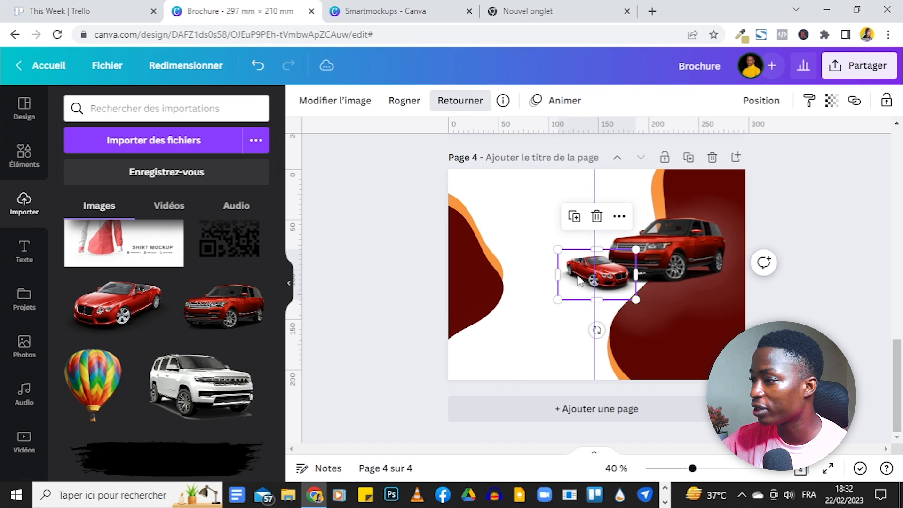
{"action": "left_click_drag", "start_coordinate": [579, 280], "coordinate": [475, 283]}
{"action": "left_click_drag", "start_coordinate": [530, 301], "coordinate": [542, 309]}
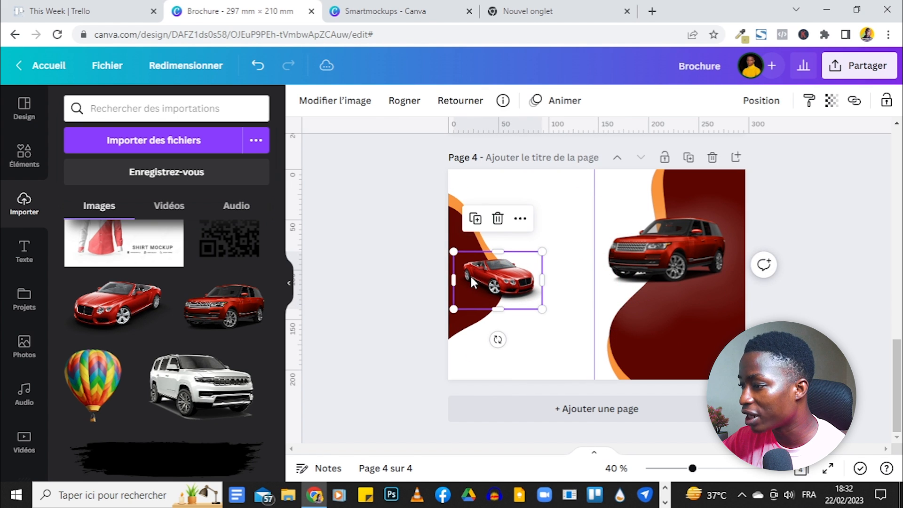
{"action": "left_click", "coordinate": [323, 216]}
{"action": "scroll", "coordinate": [836, 288], "scroll_direction": "up", "scroll_amount": 5}
{"action": "scroll", "coordinate": [835, 288], "scroll_direction": "down", "scroll_amount": 5}
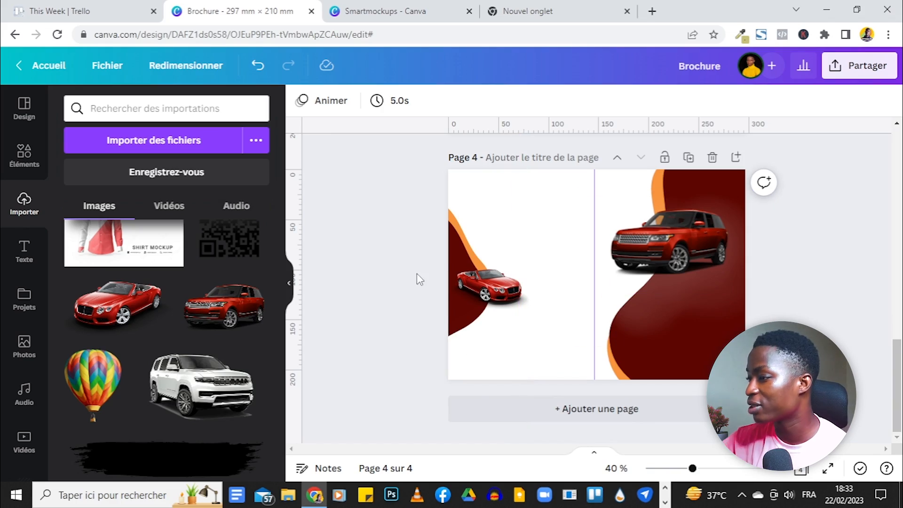
Step: Nudge the convertible slightly left and compare page 4 with the finished layout on page 3
{"action": "left_click", "coordinate": [461, 287]}
{"action": "left_click_drag", "start_coordinate": [507, 274], "coordinate": [506, 274]}
{"action": "left_click", "coordinate": [526, 388]}
{"action": "scroll", "coordinate": [821, 276], "scroll_direction": "up", "scroll_amount": 1}
{"action": "scroll", "coordinate": [823, 281], "scroll_direction": "up", "scroll_amount": 3}
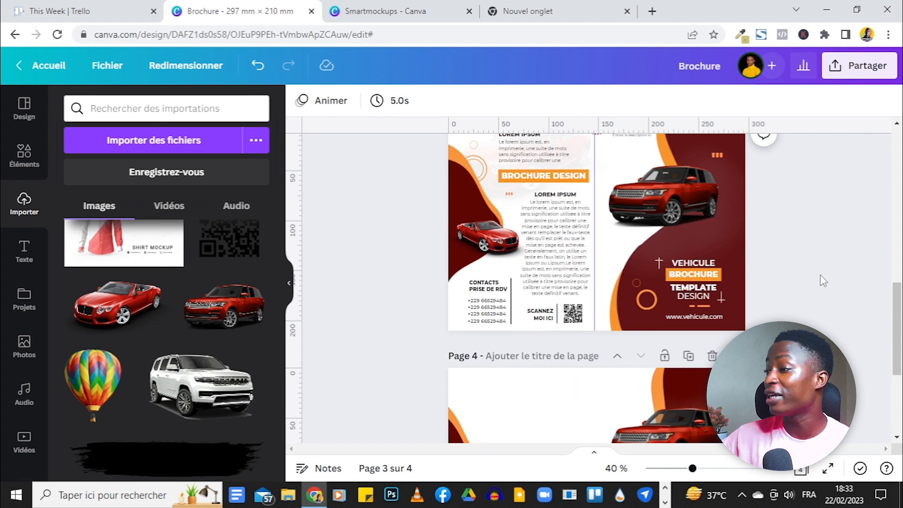
{"action": "scroll", "coordinate": [823, 280], "scroll_direction": "up", "scroll_amount": 2}
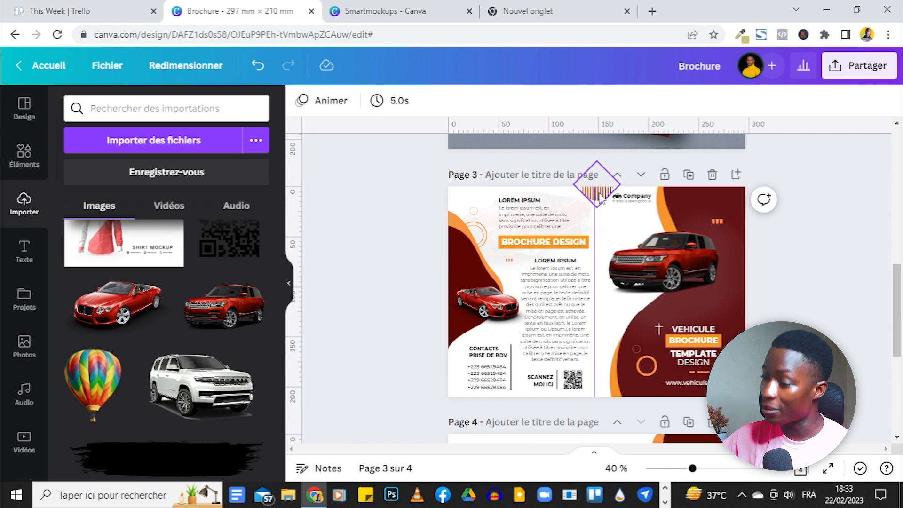
{"action": "scroll", "coordinate": [611, 211], "scroll_direction": "down", "scroll_amount": 5}
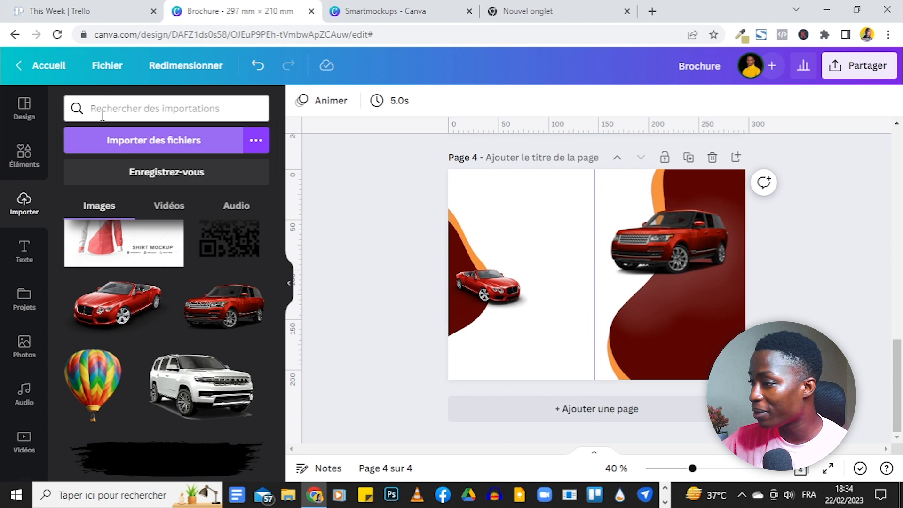
Step: Check the display settings for rulers and guides and replace the centre guide with a vertical guide at 149 mm
{"action": "left_click", "coordinate": [107, 66]}
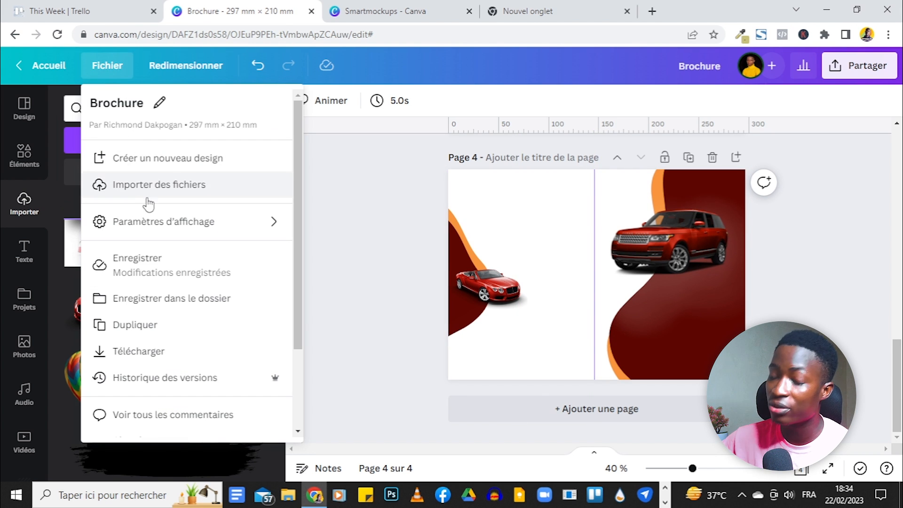
{"action": "mouse_move", "coordinate": [141, 221]}
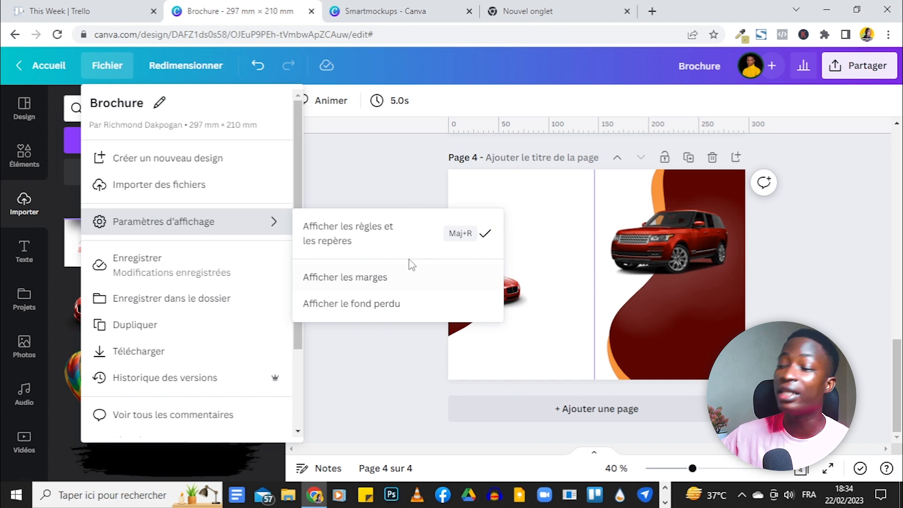
{"action": "left_click", "coordinate": [358, 156]}
{"action": "left_click_drag", "start_coordinate": [301, 211], "coordinate": [388, 254]}
{"action": "left_click_drag", "start_coordinate": [323, 255], "coordinate": [594, 220]}
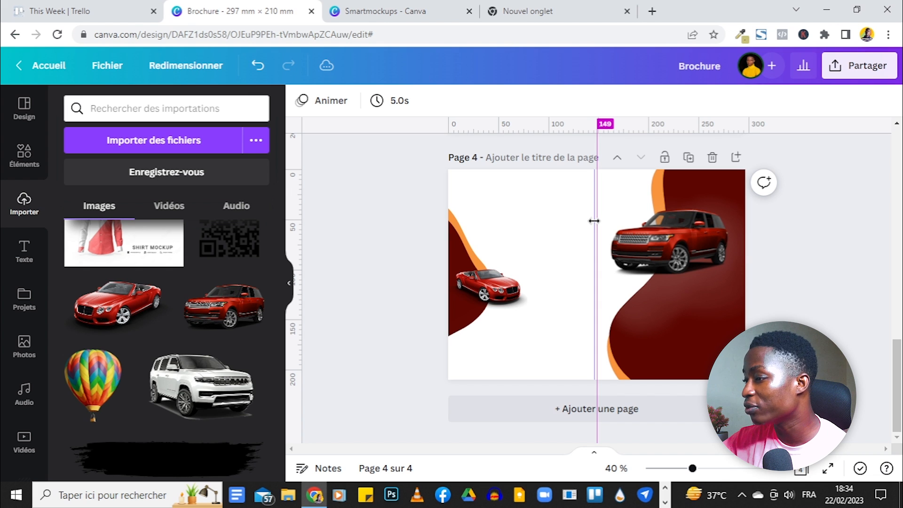
{"action": "mouse_move", "coordinate": [596, 173]}
{"action": "left_mouse_down"}
{"action": "mouse_move", "coordinate": [582, 175]}
{"action": "mouse_move", "coordinate": [593, 179]}
{"action": "left_mouse_up"}
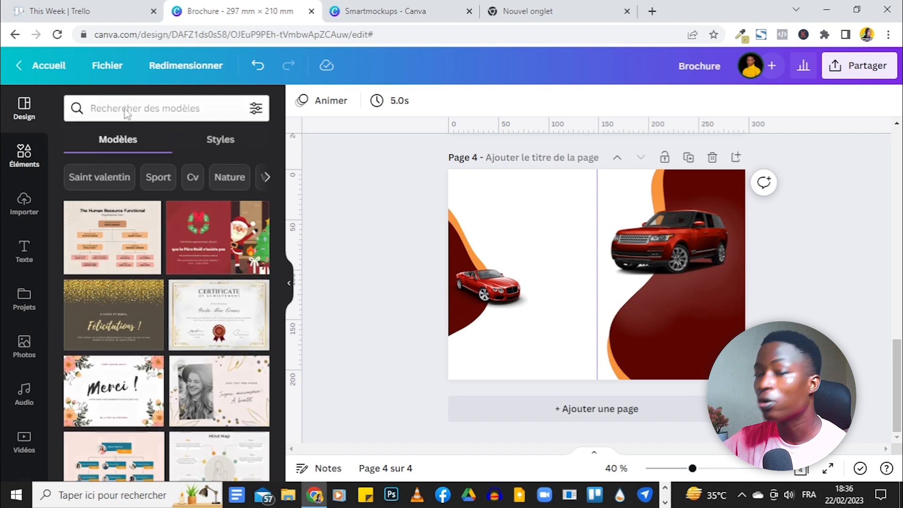
Step: Search the elements for "circle striped" and add the multicoloured circle with diagonal stripes to page 4
{"action": "left_click", "coordinate": [24, 155]}
{"action": "left_click", "coordinate": [127, 108]}
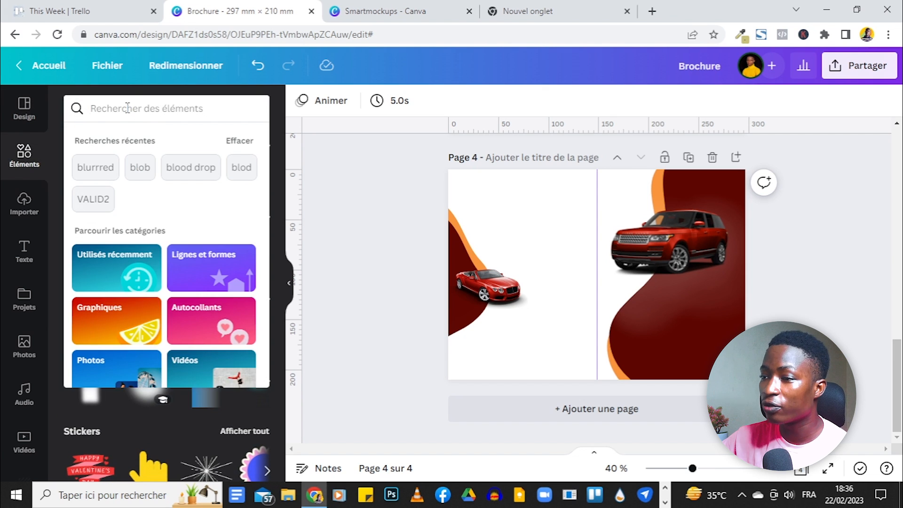
{"action": "type", "text": "circ"}
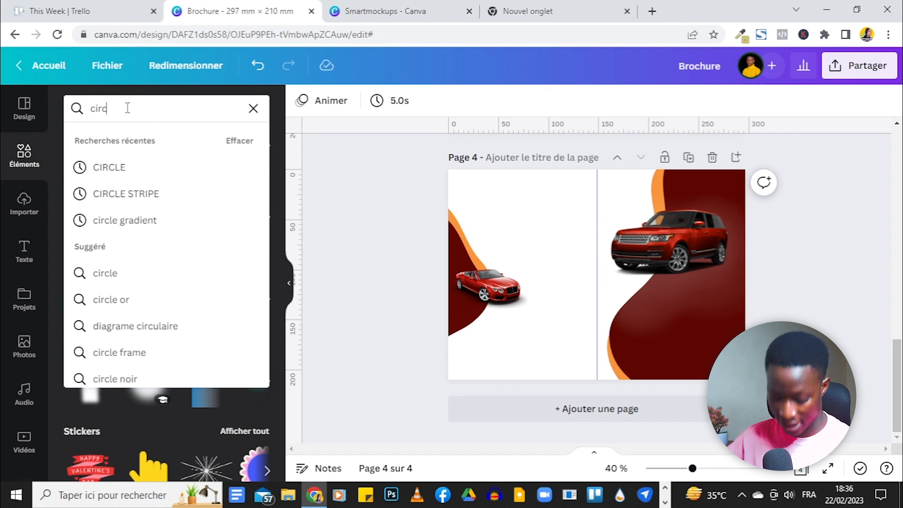
{"action": "type", "text": "le str"}
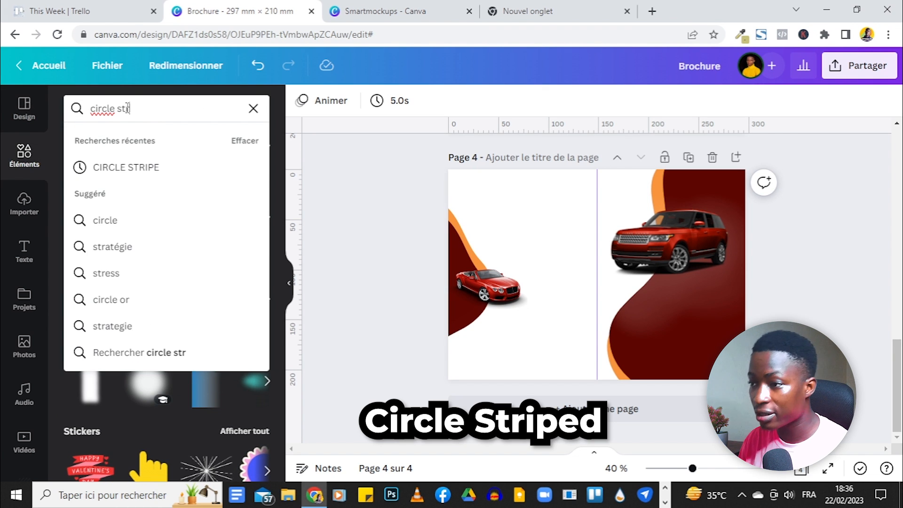
{"action": "type", "text": "iped"}
{"action": "key", "text": "Return"}
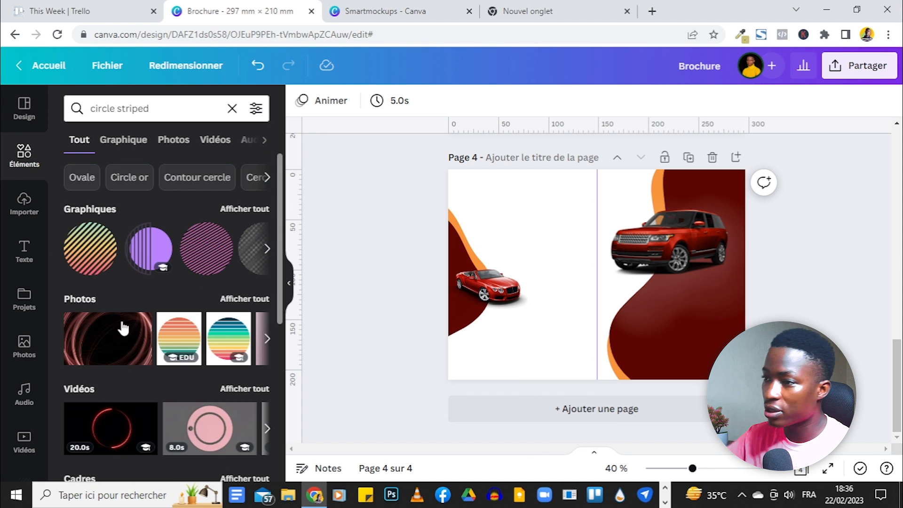
{"action": "left_click", "coordinate": [99, 262]}
Step: Rotate the striped circle about 45° so its stripes run vertically, as on page 3
{"action": "scroll", "coordinate": [593, 185], "scroll_direction": "up", "scroll_amount": 5}
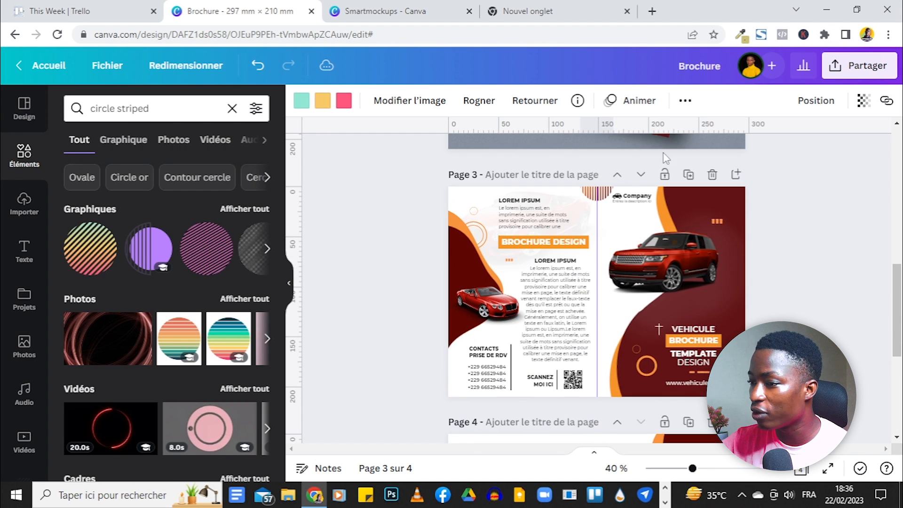
{"action": "left_click_drag", "start_coordinate": [599, 195], "coordinate": [605, 219]}
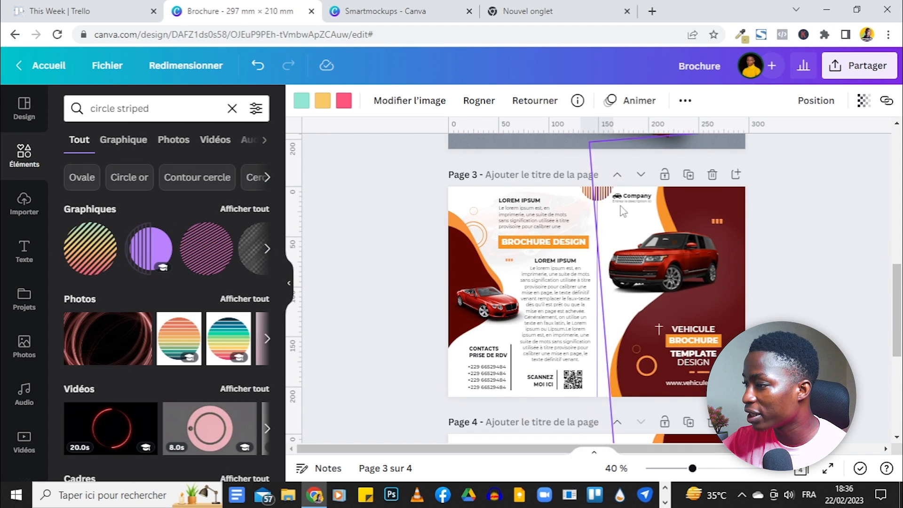
{"action": "scroll", "coordinate": [847, 232], "scroll_direction": "down", "scroll_amount": 5}
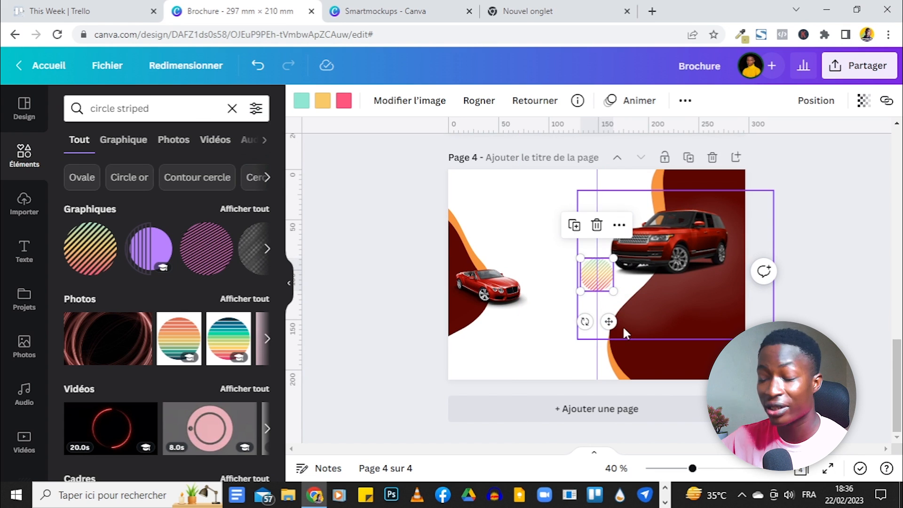
{"action": "left_click_drag", "start_coordinate": [585, 322], "coordinate": [619, 307]}
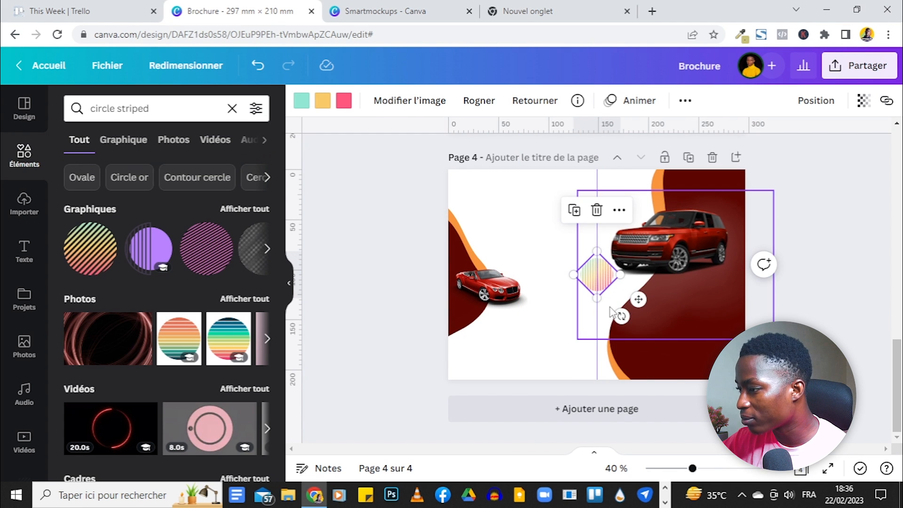
Step: Recolour the striped circle's three colours to dark red, orange and yellow
{"action": "left_click", "coordinate": [302, 100]}
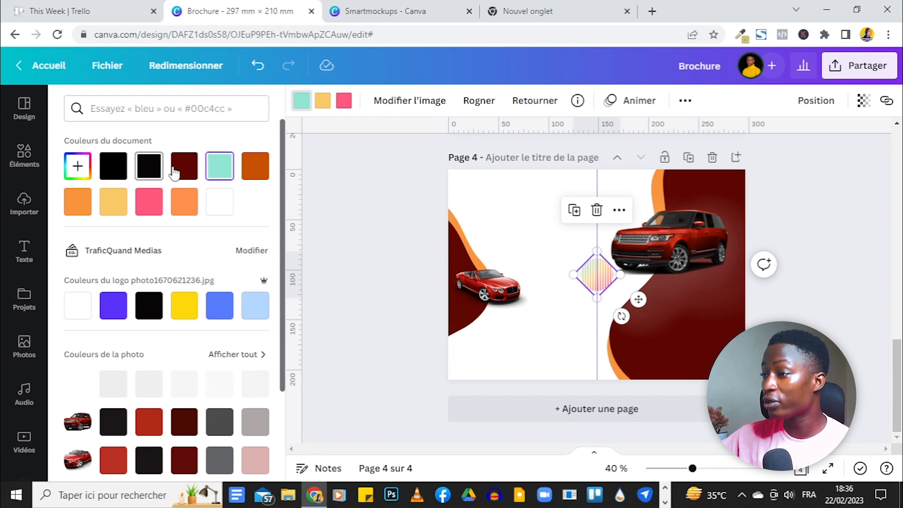
{"action": "left_click", "coordinate": [184, 166]}
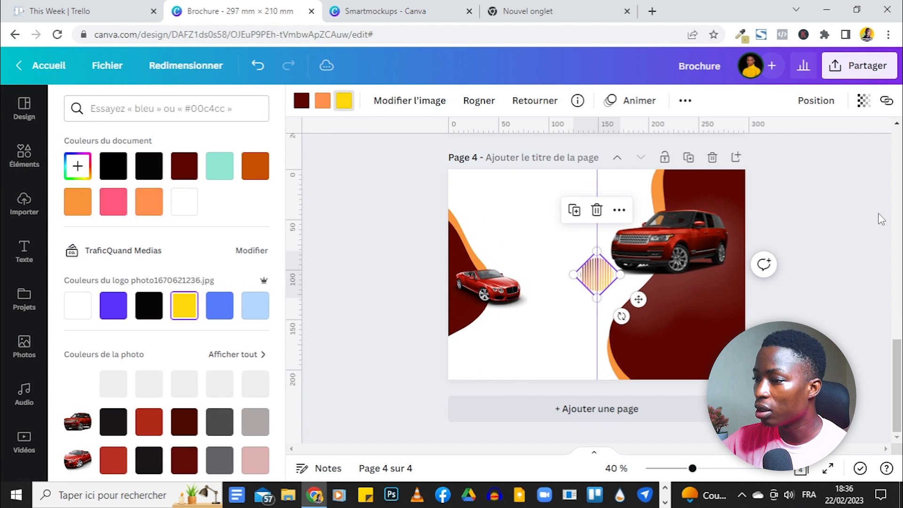
{"action": "left_click", "coordinate": [881, 219]}
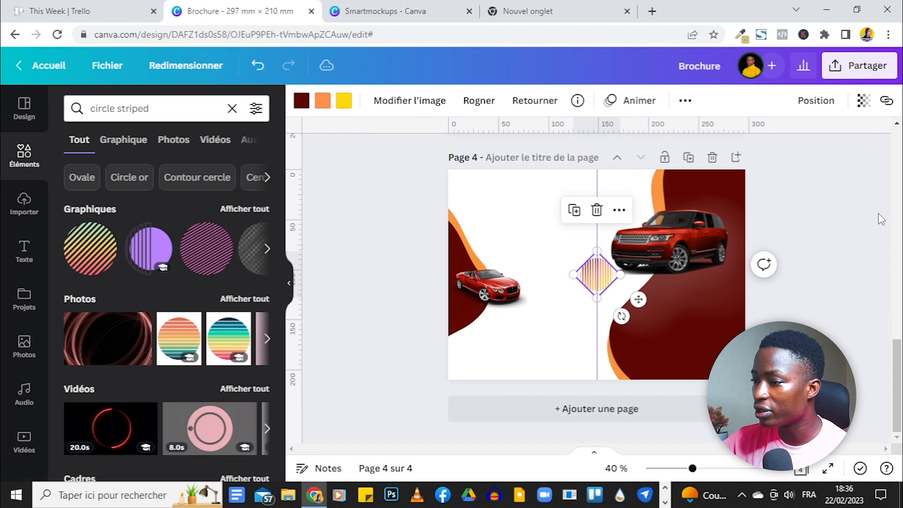
{"action": "left_click", "coordinate": [881, 219]}
Step: Shrink the striped circle and centre it on the vertical guide, half off page 4's upper edge as on page 3
{"action": "left_click", "coordinate": [596, 274]}
{"action": "left_click_drag", "start_coordinate": [572, 274], "coordinate": [588, 277]}
{"action": "mouse_move", "coordinate": [644, 295]}
{"action": "left_mouse_down"}
{"action": "mouse_move", "coordinate": [633, 275]}
{"action": "mouse_move", "coordinate": [652, 219]}
{"action": "mouse_move", "coordinate": [639, 195]}
{"action": "left_mouse_up"}
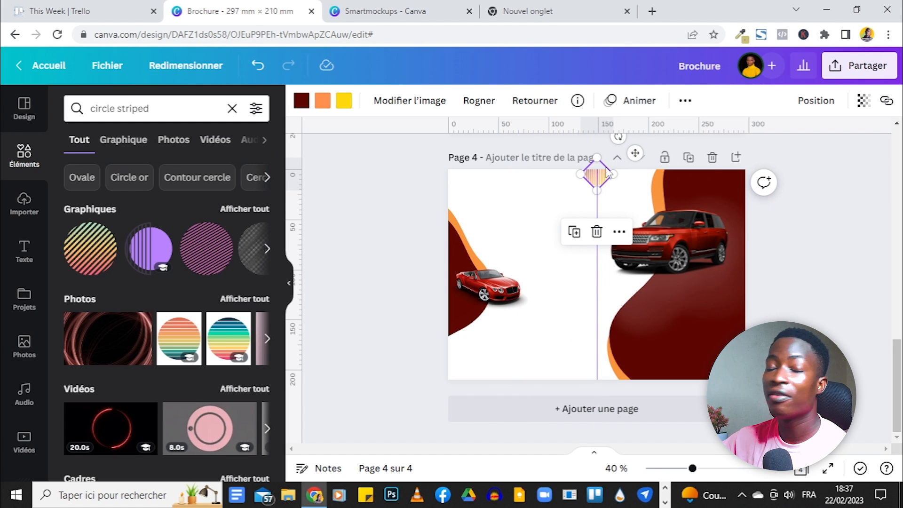
{"action": "left_click", "coordinate": [796, 223]}
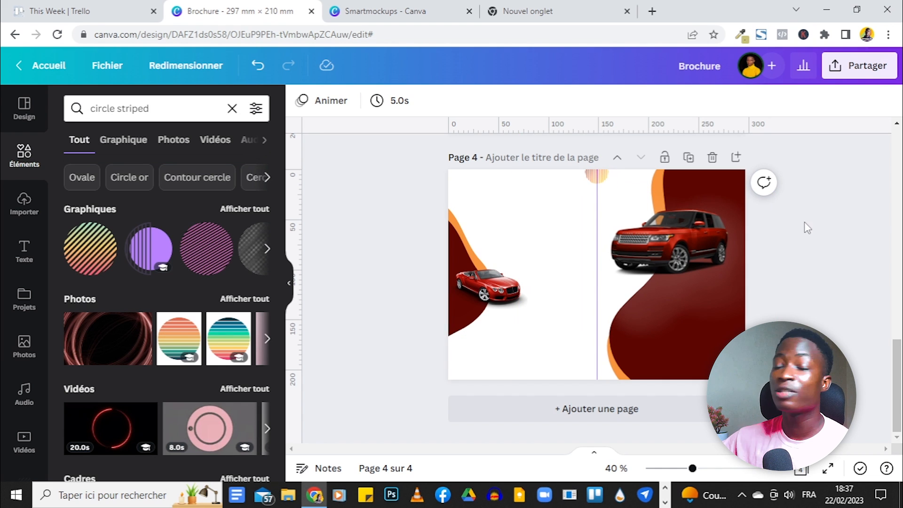
{"action": "scroll", "coordinate": [847, 335], "scroll_direction": "up", "scroll_amount": 5}
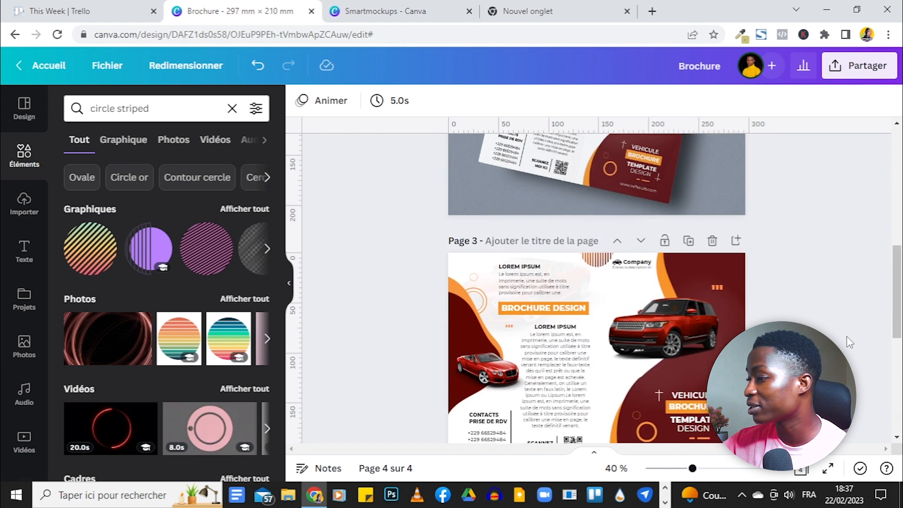
{"action": "scroll", "coordinate": [847, 336], "scroll_direction": "down", "scroll_amount": 4}
{"action": "scroll", "coordinate": [794, 301], "scroll_direction": "down", "scroll_amount": 1}
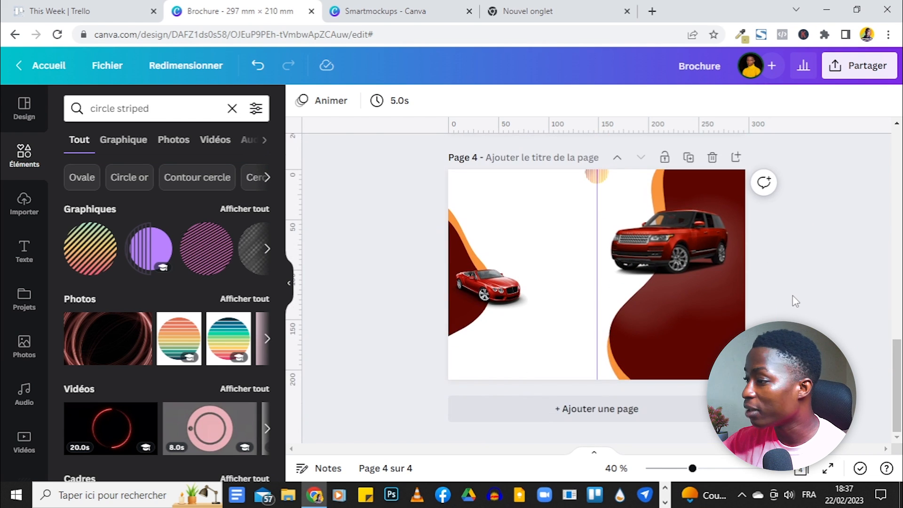
Step: Add a text box to page 4 and enlarge its text to size 38,1
{"action": "key", "text": "t"}
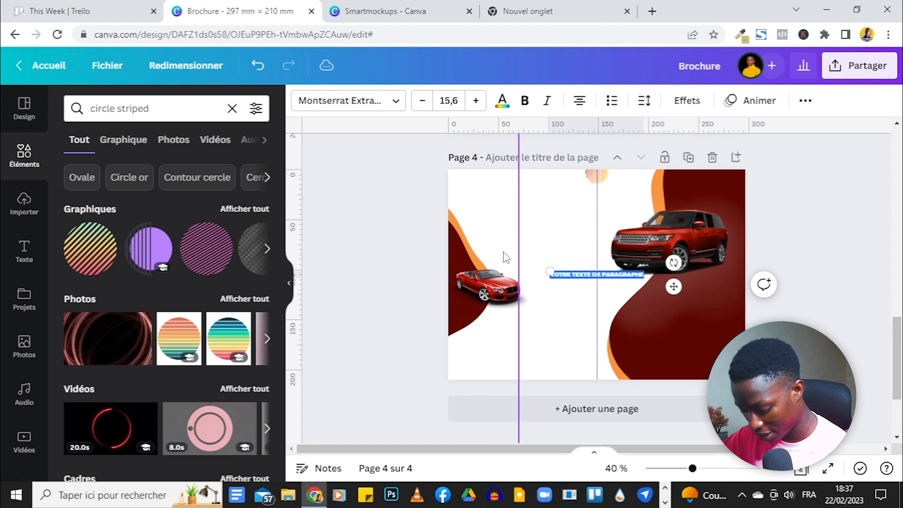
{"action": "left_click_drag", "start_coordinate": [550, 272], "coordinate": [414, 264]}
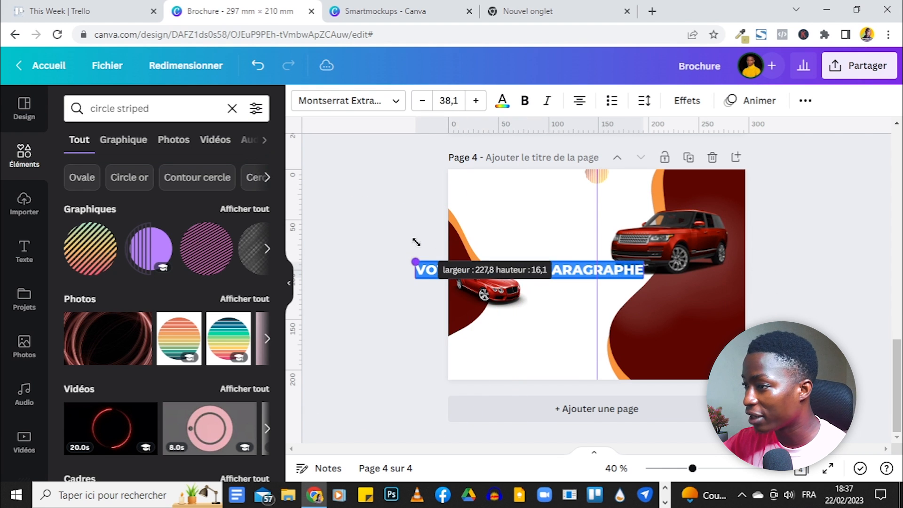
{"action": "scroll", "coordinate": [820, 232], "scroll_direction": "up", "scroll_amount": 3}
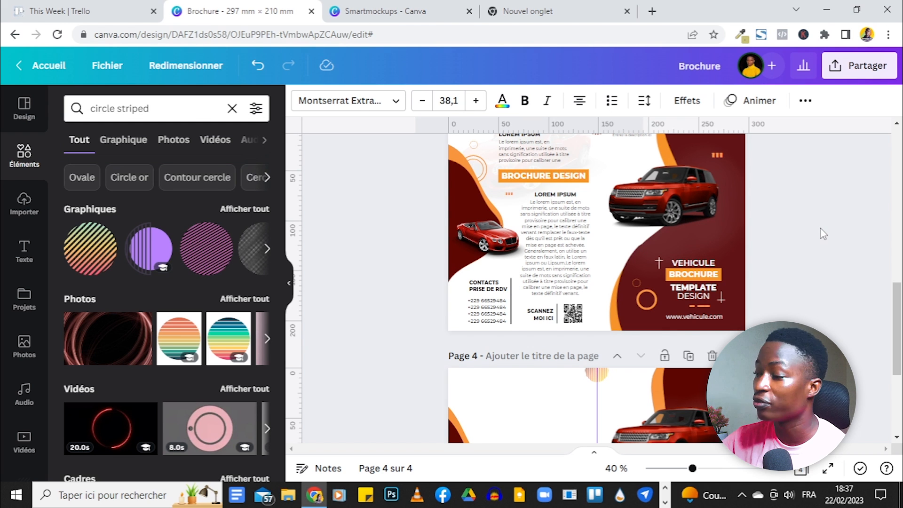
{"action": "scroll", "coordinate": [820, 232], "scroll_direction": "down", "scroll_amount": 3}
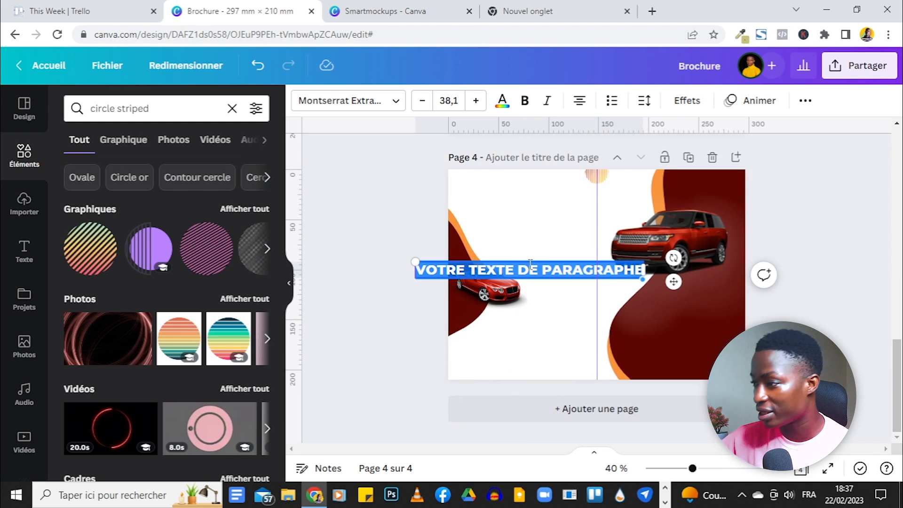
Step: Replace the placeholder text with VEHICULE, TEMPLATE and DESIGN on three separate lines
{"action": "type", "text": "VEHICULE"}
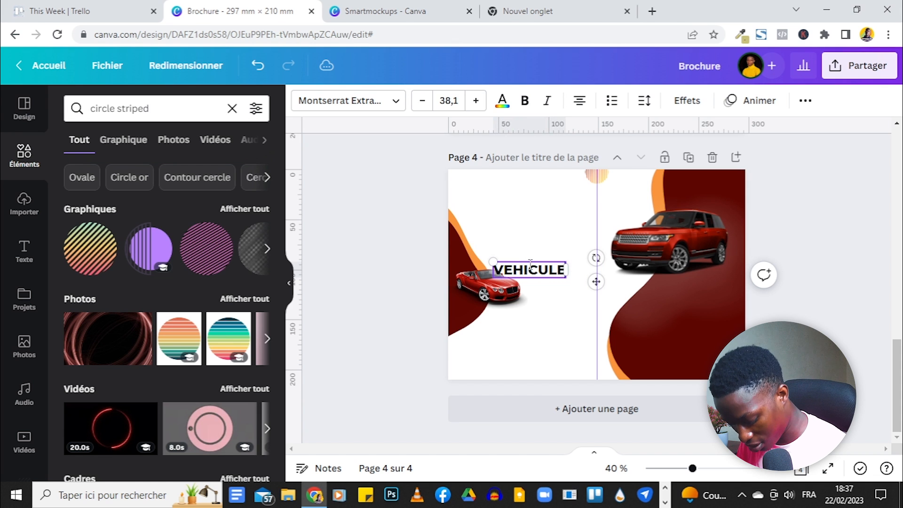
{"action": "key", "text": "Return"}
{"action": "scroll", "coordinate": [724, 200], "scroll_direction": "up", "scroll_amount": 3}
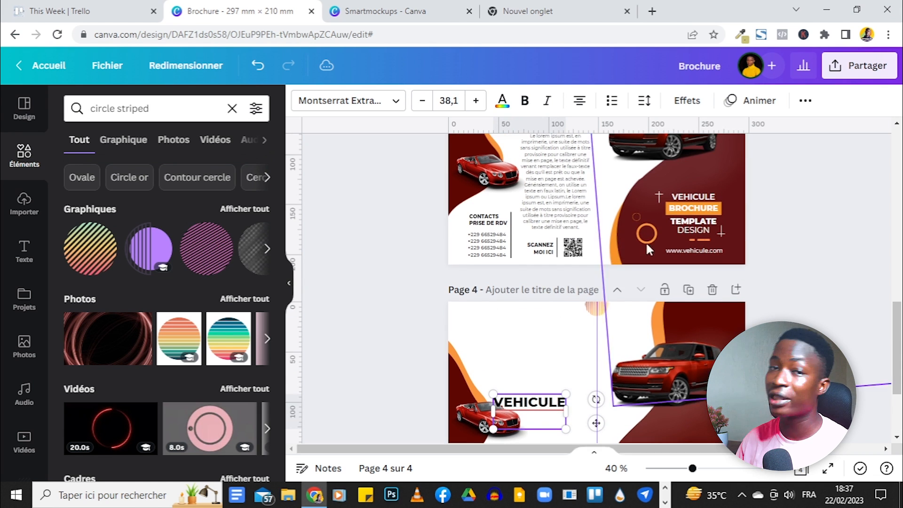
{"action": "scroll", "coordinate": [706, 208], "scroll_direction": "down", "scroll_amount": 3}
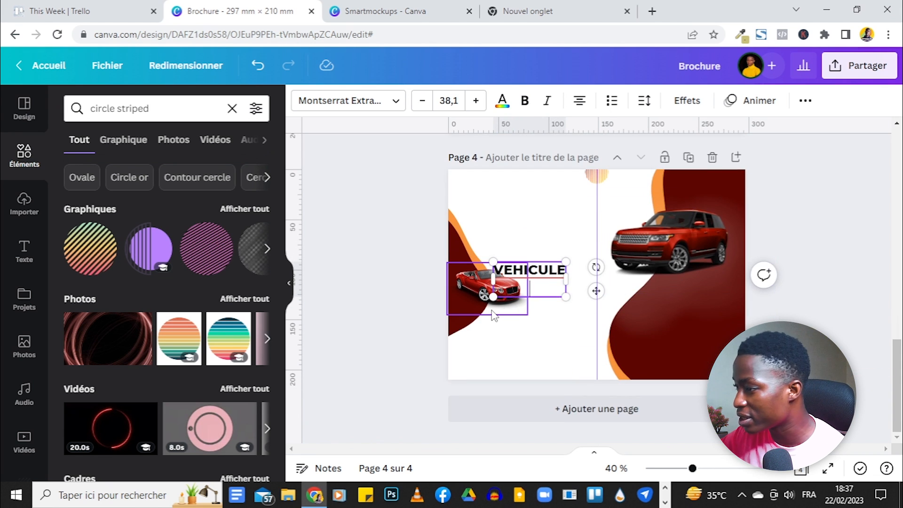
{"action": "type", "text": "TEMPL"}
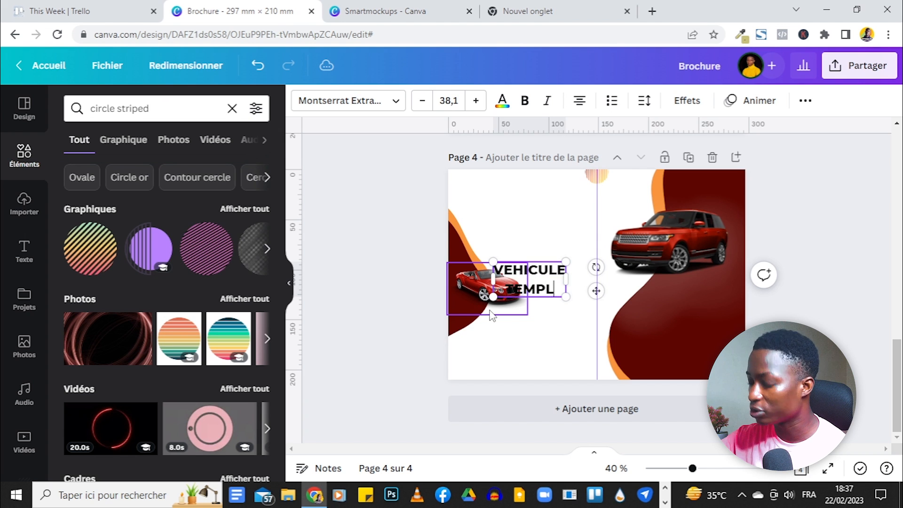
{"action": "type", "text": "ATE"}
{"action": "key", "text": "Return"}
{"action": "type", "text": "DESIGN"}
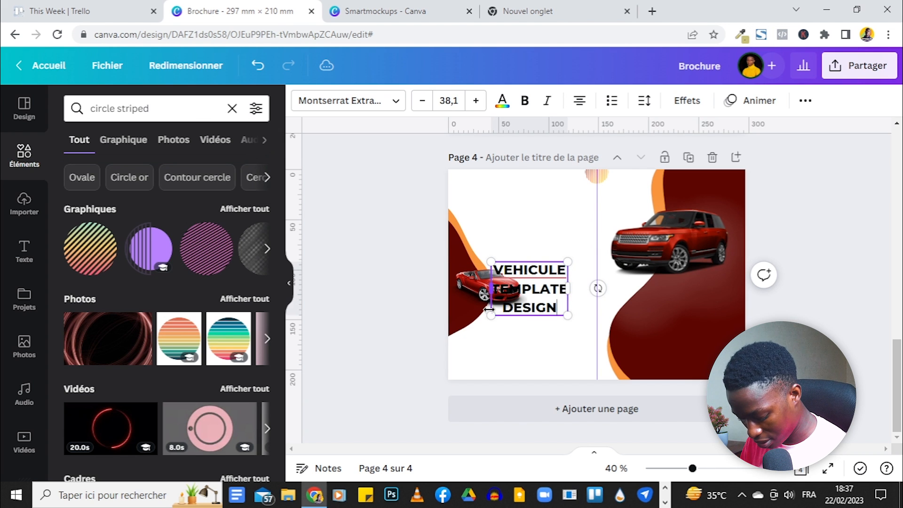
{"action": "key", "text": "Escape"}
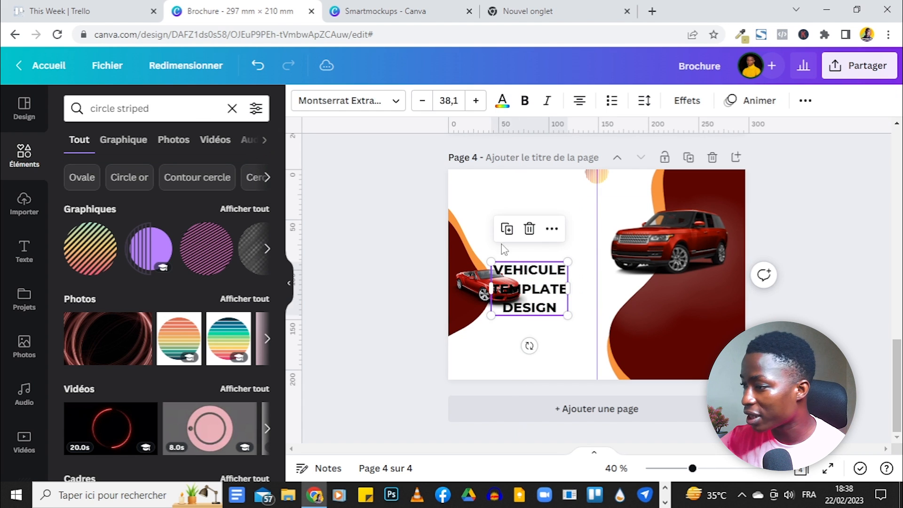
Step: Duplicate the three-line heading, place the copy above it and change the copy's text to BROCHURE
{"action": "left_click", "coordinate": [506, 229]}
{"action": "left_click_drag", "start_coordinate": [542, 289], "coordinate": [544, 220]}
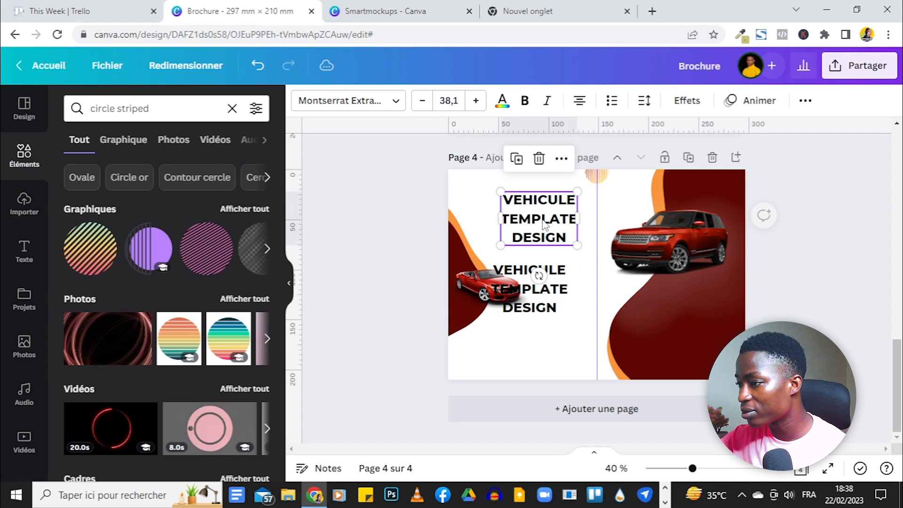
{"action": "double_click", "coordinate": [544, 220]}
{"action": "key", "text": "ctrl+a"}
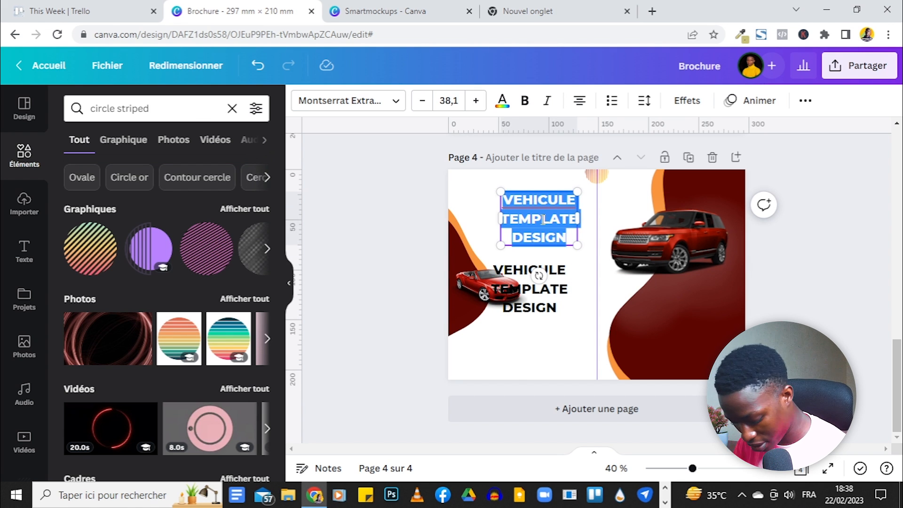
{"action": "type", "text": "BROCHURE"}
{"action": "scroll", "coordinate": [888, 232], "scroll_direction": "up", "scroll_amount": 5}
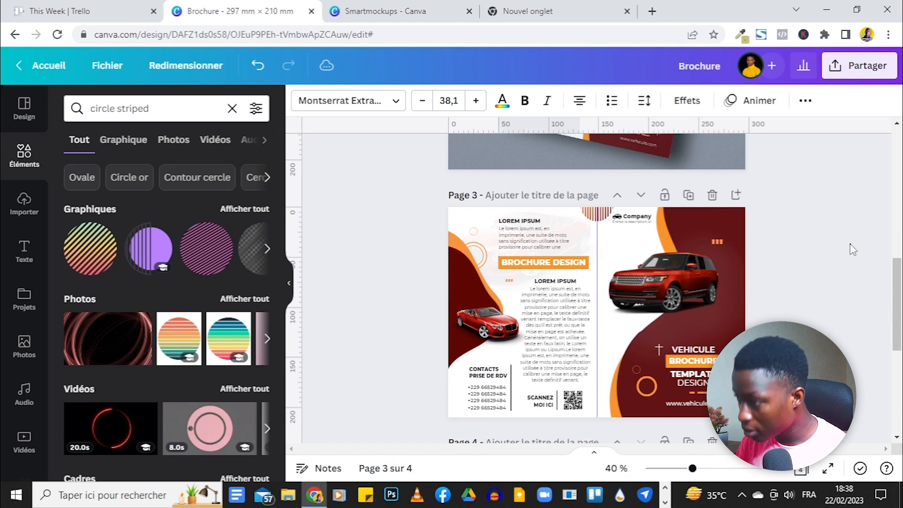
{"action": "scroll", "coordinate": [850, 244], "scroll_direction": "down", "scroll_amount": 5}
Step: Colour both headings white and move them onto the dark red shape beneath the SUV
{"action": "left_click", "coordinate": [502, 100]}
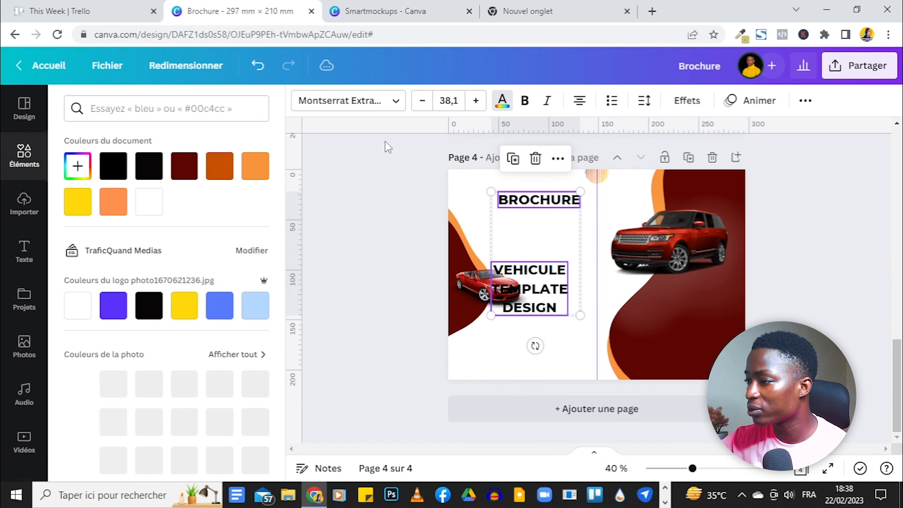
{"action": "left_click", "coordinate": [149, 201]}
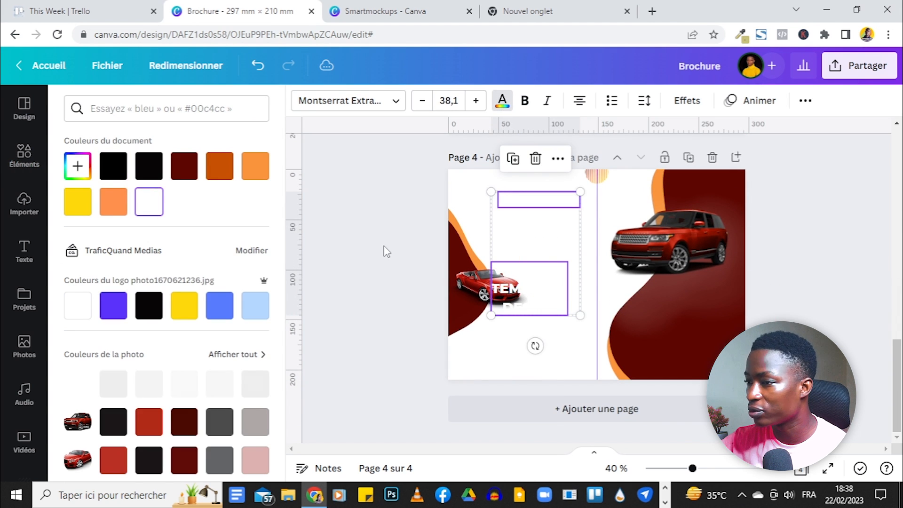
{"action": "left_click", "coordinate": [389, 223]}
{"action": "left_click_drag", "start_coordinate": [530, 294], "coordinate": [685, 326]}
{"action": "left_click_drag", "start_coordinate": [545, 203], "coordinate": [685, 343]}
{"action": "left_click", "coordinate": [799, 289]}
Step: Apply the Arrière-plan text effect to BROCHURE and set its background colour to orange
{"action": "left_click", "coordinate": [712, 320]}
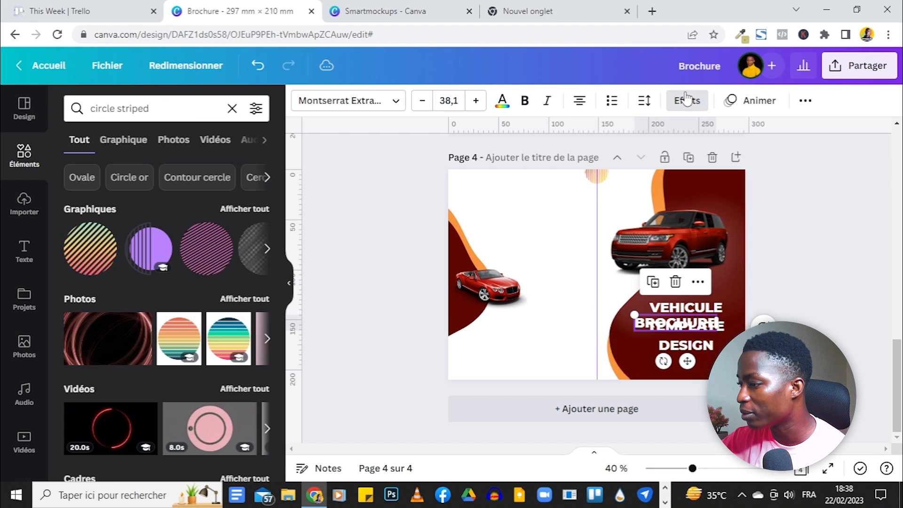
{"action": "left_click", "coordinate": [687, 99]}
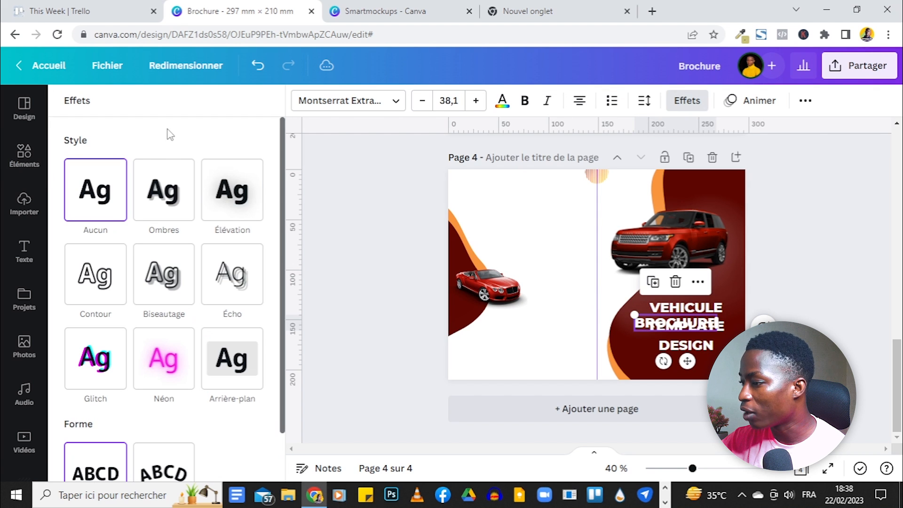
{"action": "left_click", "coordinate": [235, 362]}
{"action": "scroll", "coordinate": [206, 299], "scroll_direction": "down", "scroll_amount": 4}
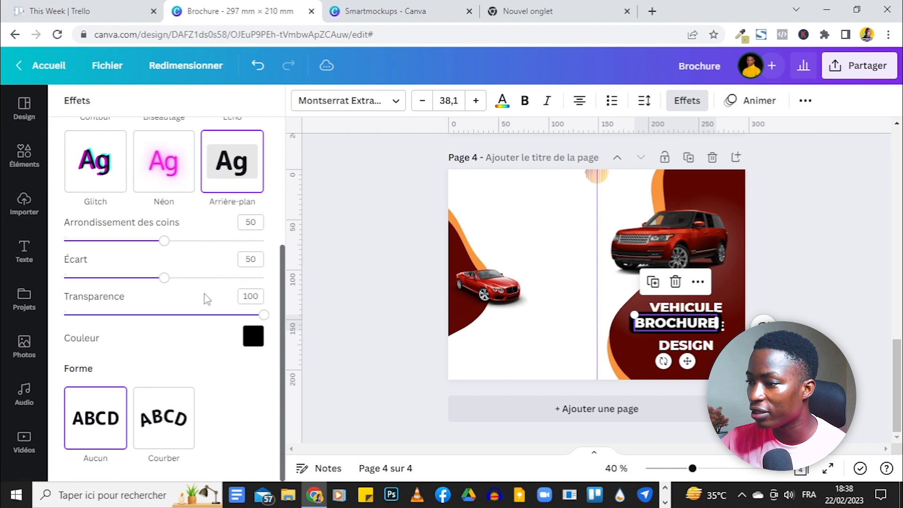
{"action": "left_click", "coordinate": [252, 336]}
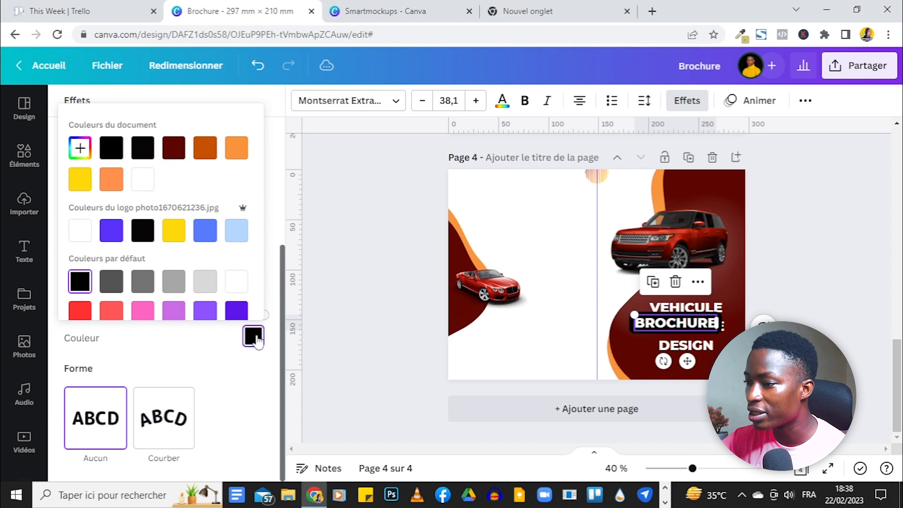
{"action": "left_click", "coordinate": [235, 149]}
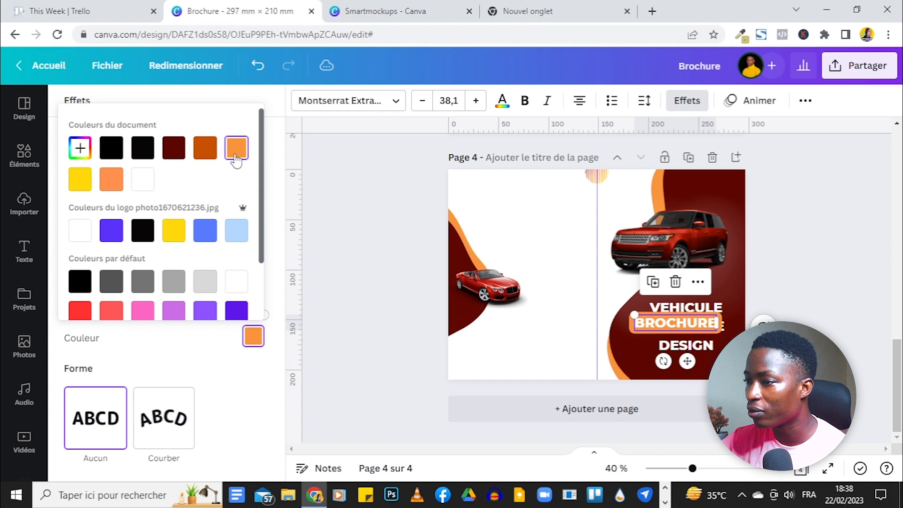
Step: Set the BROCHURE background's corner rounding to 0 and reduce the text to size 29,7
{"action": "scroll", "coordinate": [619, 244], "scroll_direction": "up", "scroll_amount": 3}
{"action": "scroll", "coordinate": [811, 218], "scroll_direction": "down", "scroll_amount": 3}
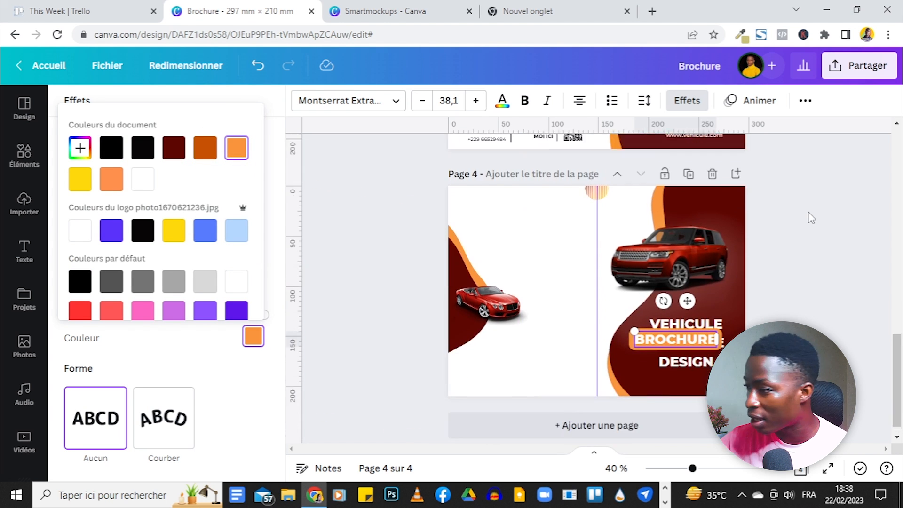
{"action": "scroll", "coordinate": [811, 217], "scroll_direction": "down", "scroll_amount": 1}
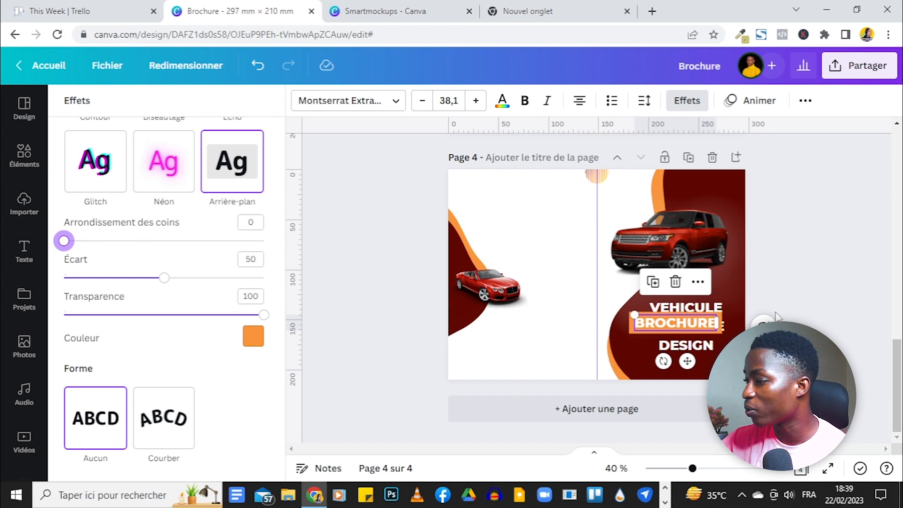
{"action": "left_click_drag", "start_coordinate": [634, 324], "coordinate": [650, 324]}
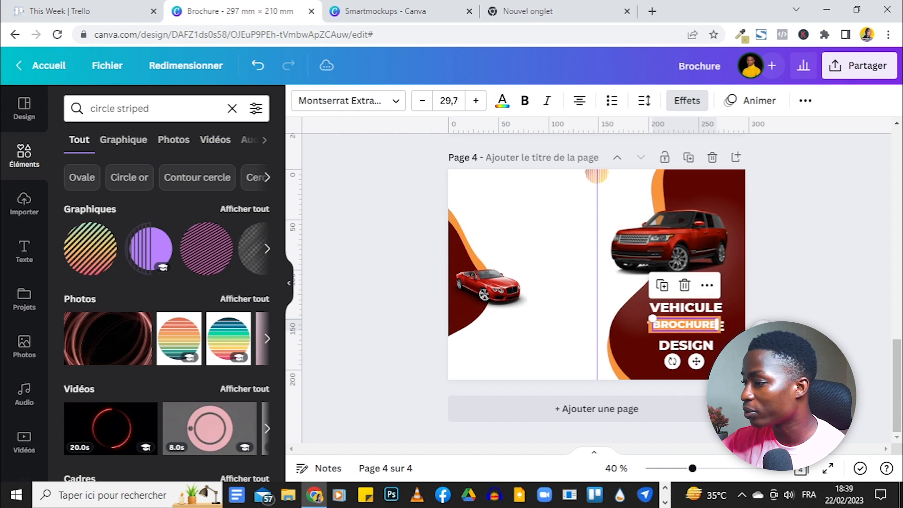
Step: Insert an empty line between VEHICULE and TEMPLATE to make room for the orange BROCHURE label
{"action": "left_click", "coordinate": [735, 459]}
{"action": "left_click_drag", "start_coordinate": [701, 471], "coordinate": [726, 470]}
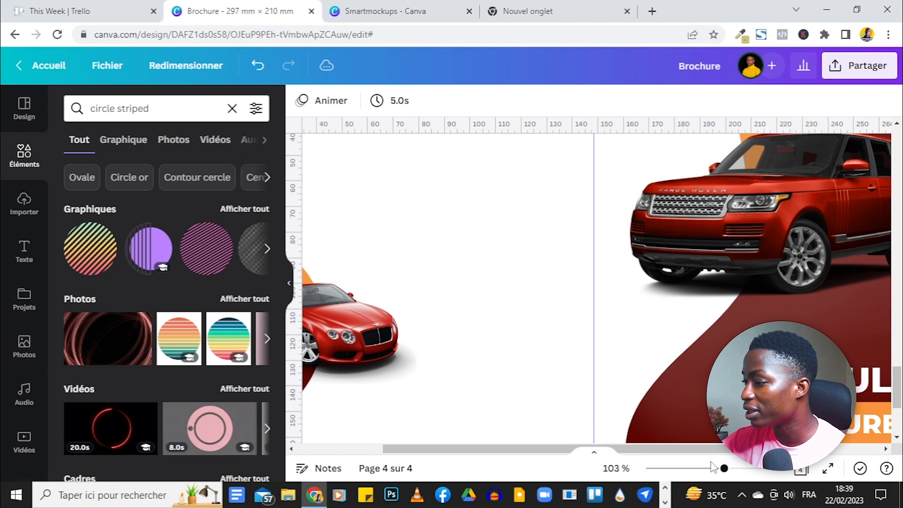
{"action": "scroll", "coordinate": [874, 329], "scroll_direction": "down", "scroll_amount": 2}
{"action": "scroll", "coordinate": [874, 328], "scroll_direction": "right", "scroll_amount": 2}
{"action": "scroll", "coordinate": [873, 328], "scroll_direction": "down", "scroll_amount": 3}
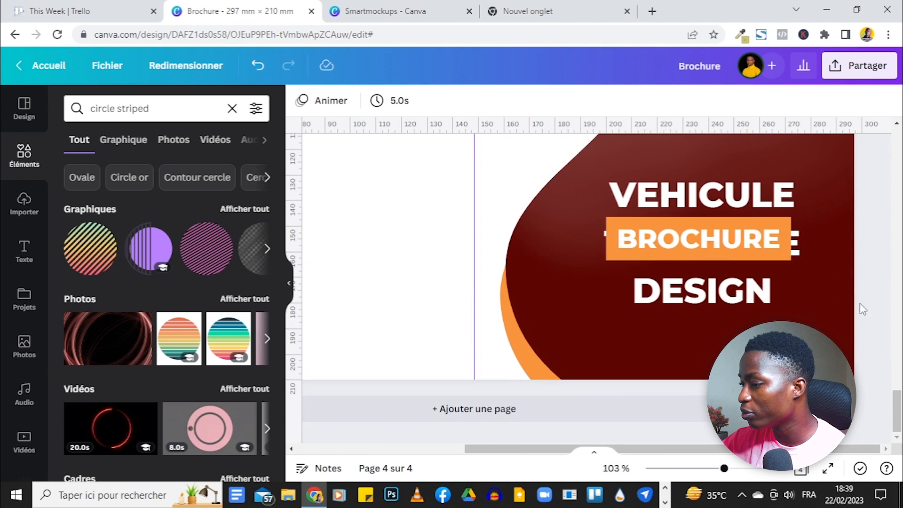
{"action": "left_click", "coordinate": [794, 195]}
{"action": "left_click", "coordinate": [795, 194]}
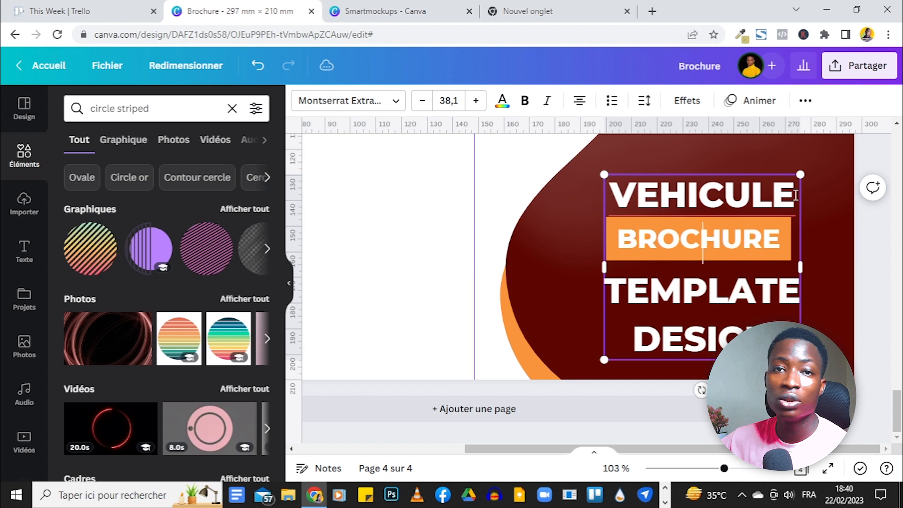
{"action": "left_click", "coordinate": [873, 231]}
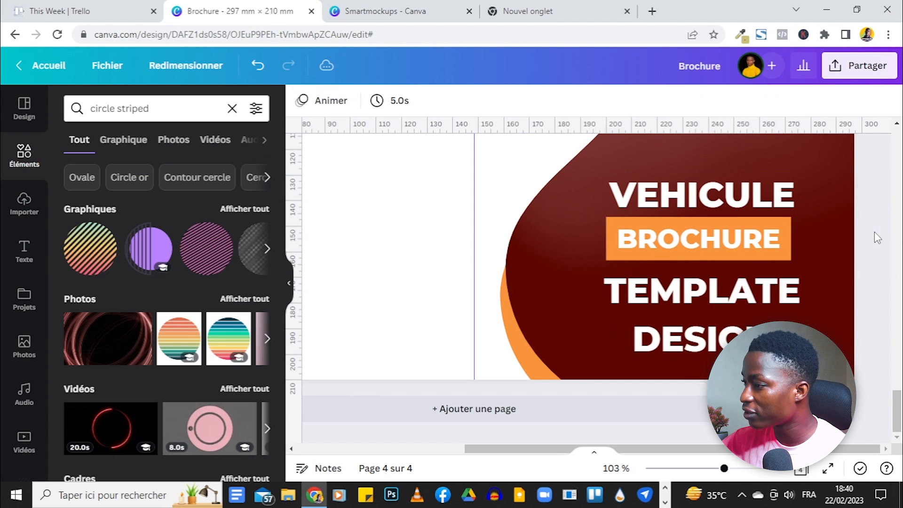
Step: Scale the VEHICULE TEMPLATE DESIGN heading to size 33 and reposition it on the dark red shape
{"action": "left_click", "coordinate": [736, 257]}
{"action": "left_click_drag", "start_coordinate": [801, 177], "coordinate": [723, 248]}
{"action": "left_click_drag", "start_coordinate": [695, 285], "coordinate": [711, 244]}
{"action": "left_click_drag", "start_coordinate": [634, 304], "coordinate": [602, 335]}
{"action": "left_click_drag", "start_coordinate": [674, 308], "coordinate": [698, 310]}
Step: Tighten the line spacing of the VEHICULE TEMPLATE DESIGN heading to 1.06
{"action": "scroll", "coordinate": [697, 329], "scroll_direction": "down", "scroll_amount": 5}
{"action": "left_click", "coordinate": [643, 100]}
{"action": "left_click_drag", "start_coordinate": [714, 198], "coordinate": [707, 197]}
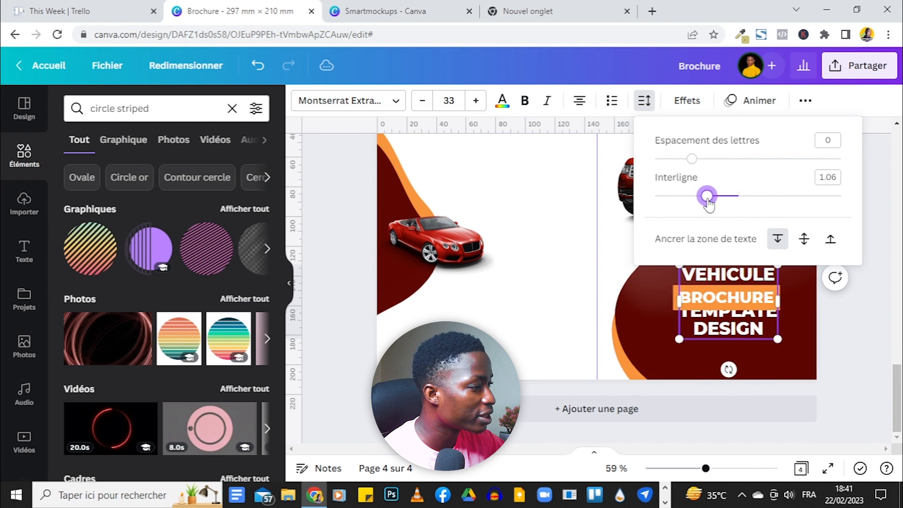
Step: Add an empty line beneath VEHICULE so TEMPLATE DESIGN sits below the BROCHURE label, and recentre the heading around the label
{"action": "left_click", "coordinate": [748, 282]}
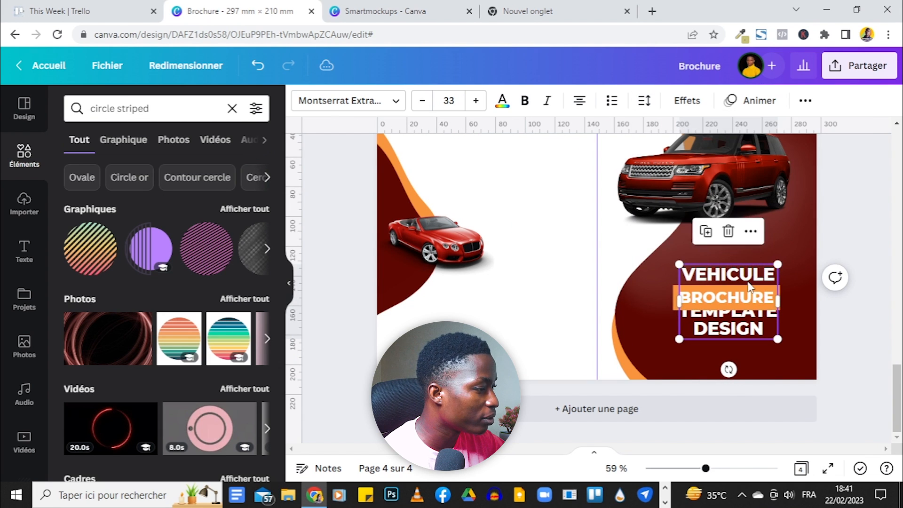
{"action": "left_click", "coordinate": [773, 278]}
{"action": "key", "text": "Escape"}
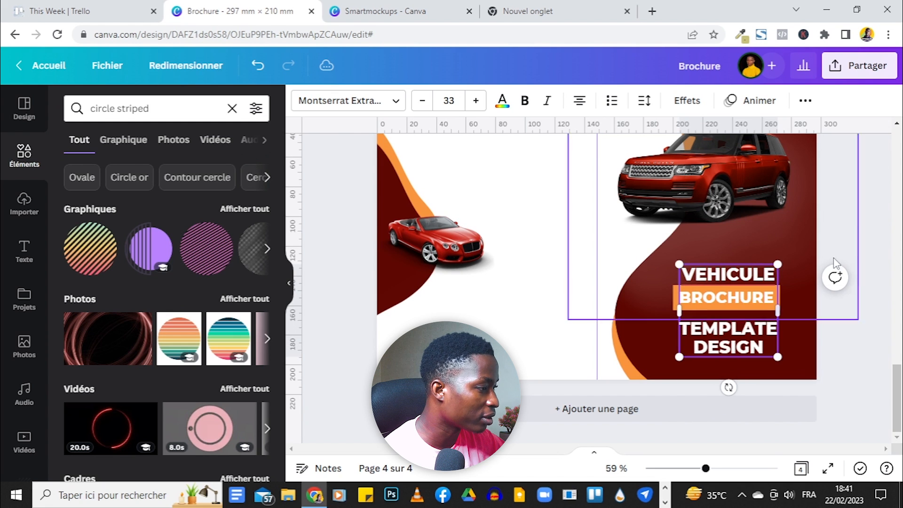
{"action": "left_click", "coordinate": [874, 234]}
{"action": "left_click_drag", "start_coordinate": [728, 347], "coordinate": [722, 335]}
{"action": "left_click", "coordinate": [876, 227]}
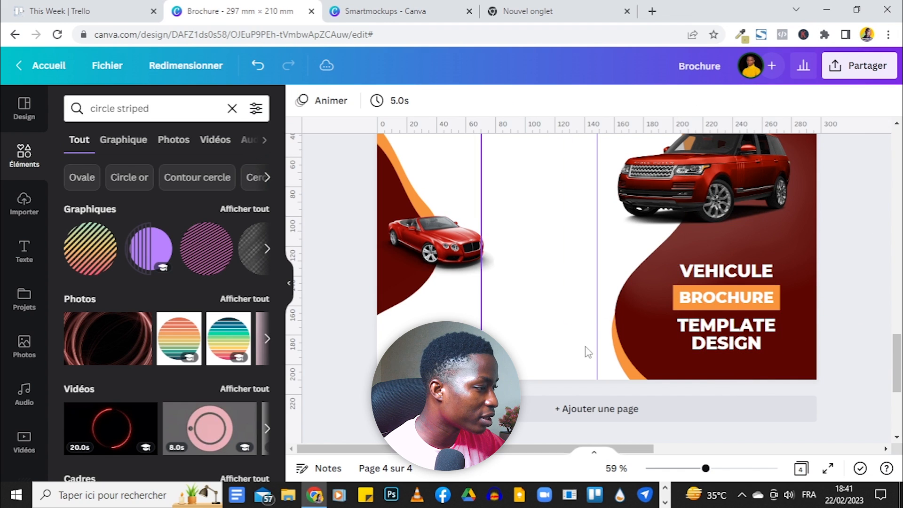
Step: Set the heading's word VEHICULE in Montserrat Semi-Bold and the word DESIGN in regular Montserrat
{"action": "left_click", "coordinate": [769, 281]}
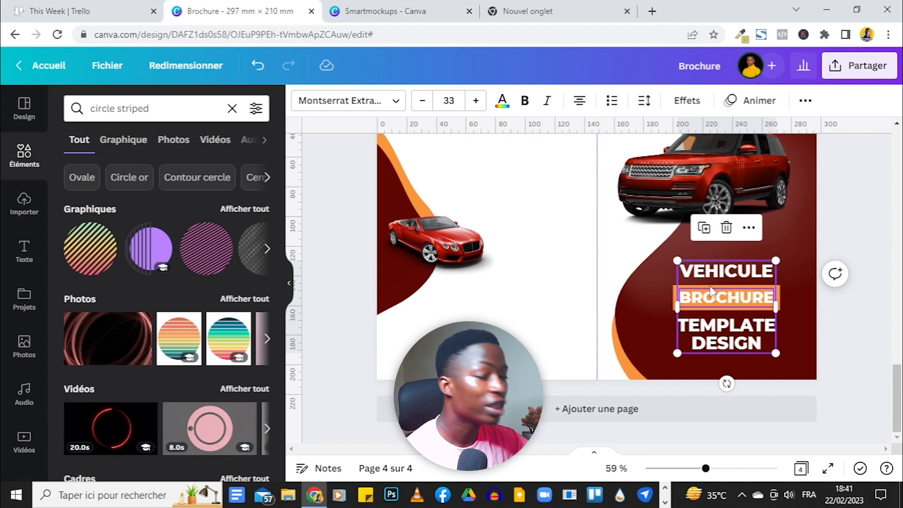
{"action": "double_click", "coordinate": [714, 265]}
{"action": "left_click", "coordinate": [348, 100]}
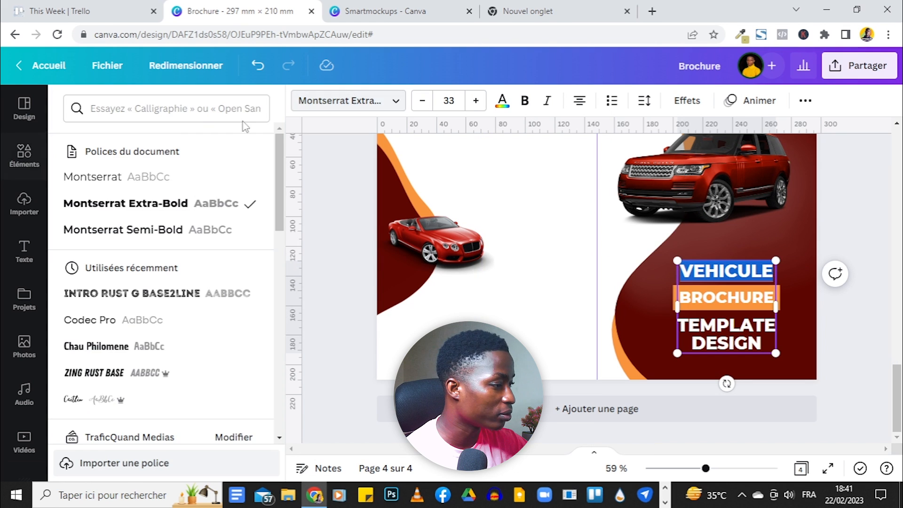
{"action": "left_click", "coordinate": [127, 231]}
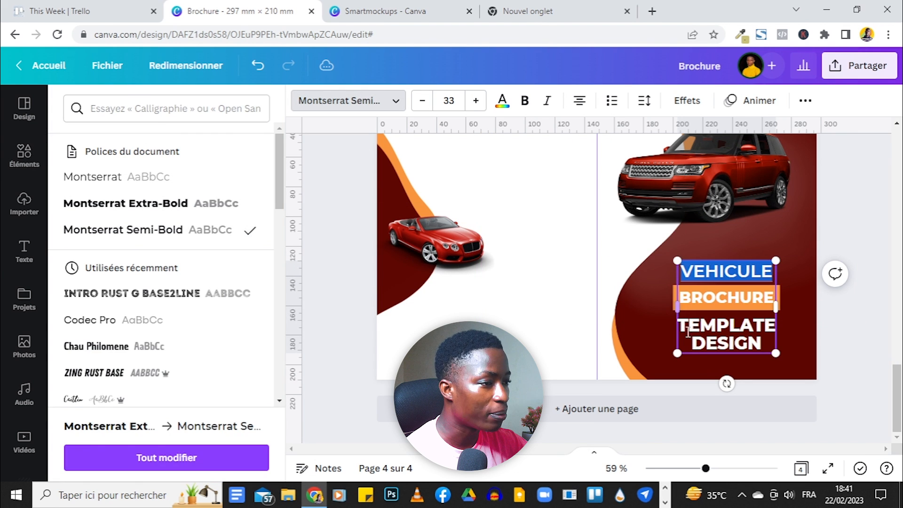
{"action": "double_click", "coordinate": [714, 327]}
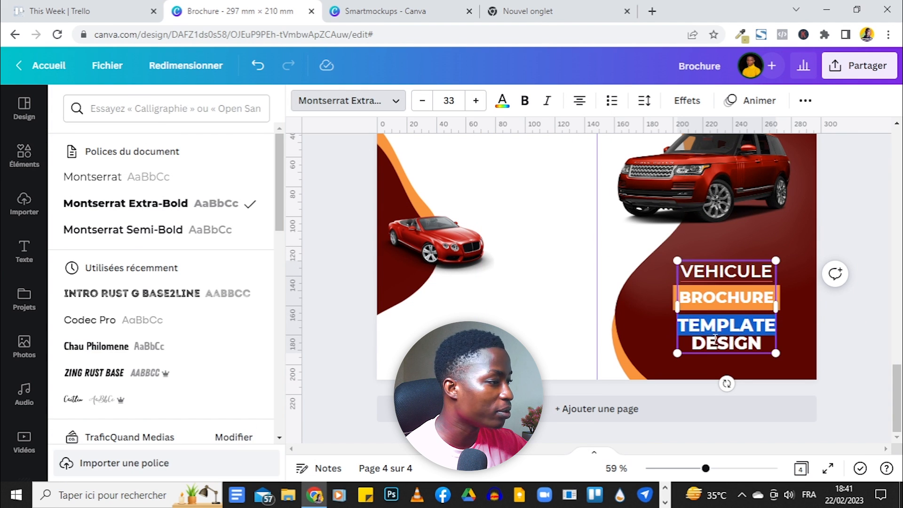
{"action": "double_click", "coordinate": [720, 342]}
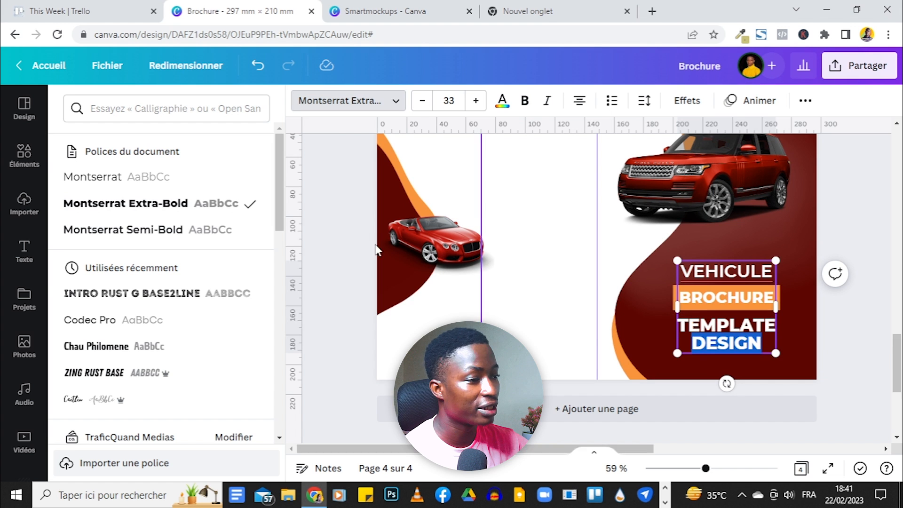
{"action": "left_click", "coordinate": [135, 176]}
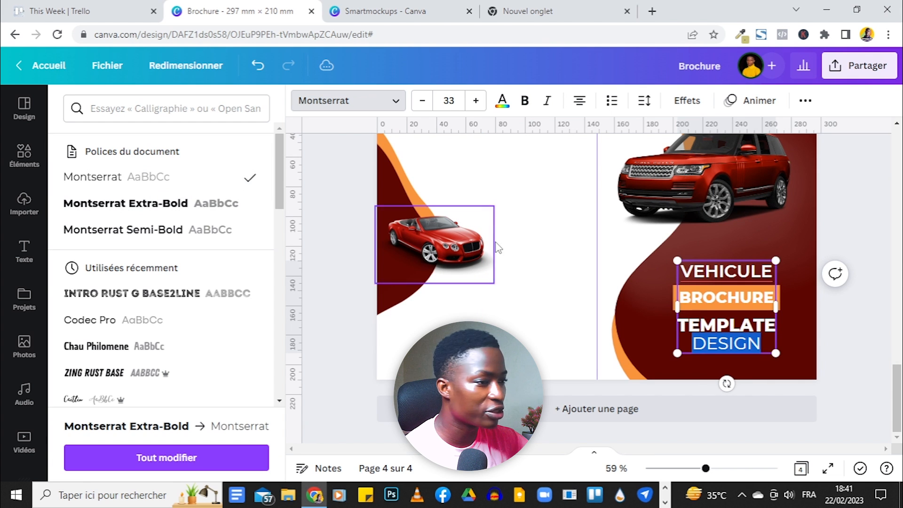
{"action": "key", "text": "Escape"}
{"action": "left_click", "coordinate": [836, 235]}
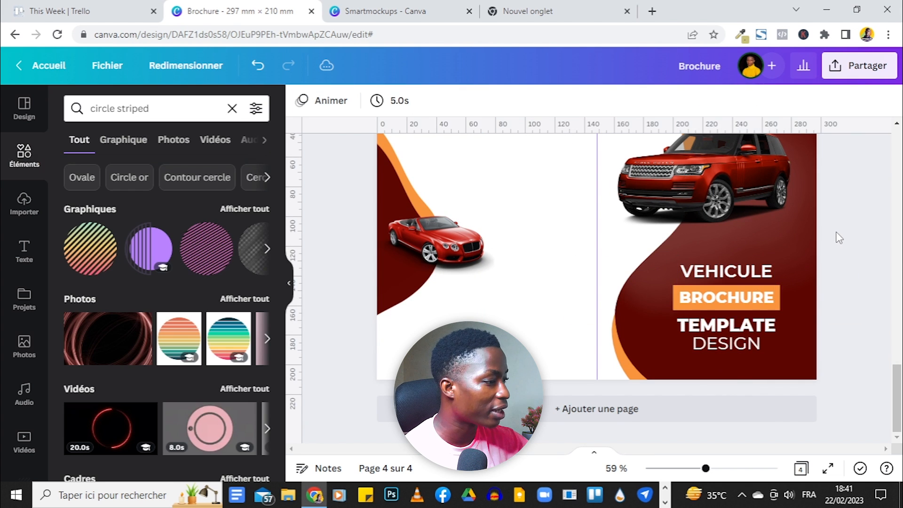
Step: Scale the heading down to size 31,7 and reposition it together with the BROCHURE label on the dark red shape
{"action": "left_click", "coordinate": [743, 346]}
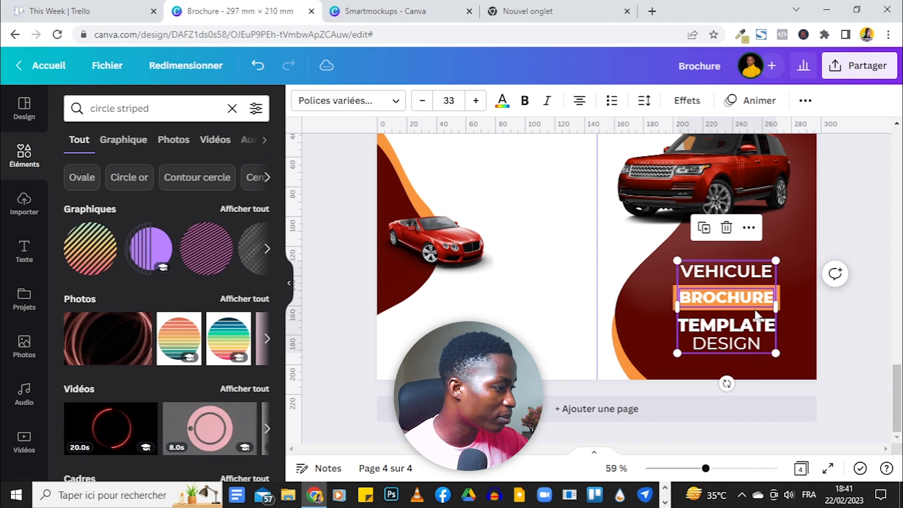
{"action": "left_click_drag", "start_coordinate": [775, 260], "coordinate": [772, 267]}
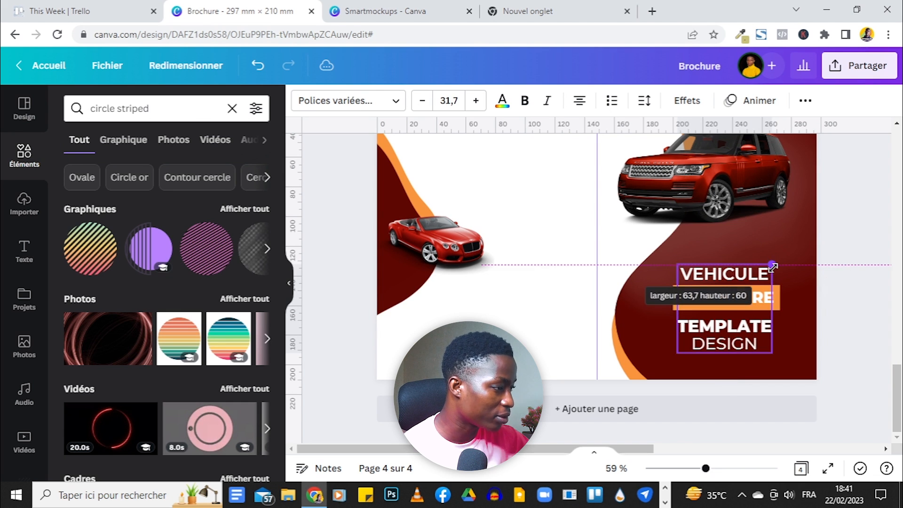
{"action": "scroll", "coordinate": [772, 267], "scroll_direction": "down", "scroll_amount": 2}
{"action": "left_click_drag", "start_coordinate": [672, 292], "coordinate": [684, 323]}
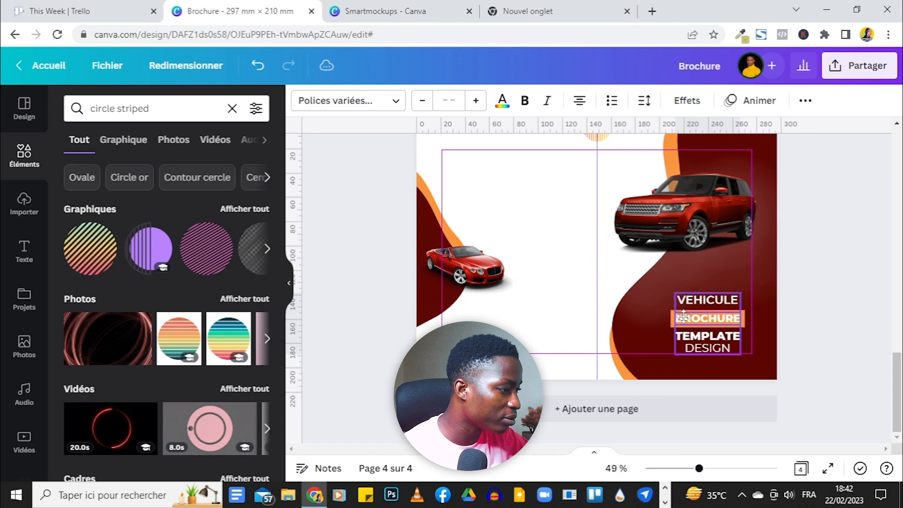
{"action": "left_click", "coordinate": [824, 264]}
Step: Search the graphics for CIRCLE and add a thick and a thin circle outline to page 4, reduced to a small size
{"action": "scroll", "coordinate": [825, 264], "scroll_direction": "up", "scroll_amount": 5}
{"action": "scroll", "coordinate": [825, 263], "scroll_direction": "down", "scroll_amount": 4}
{"action": "scroll", "coordinate": [827, 264], "scroll_direction": "up", "scroll_amount": 2}
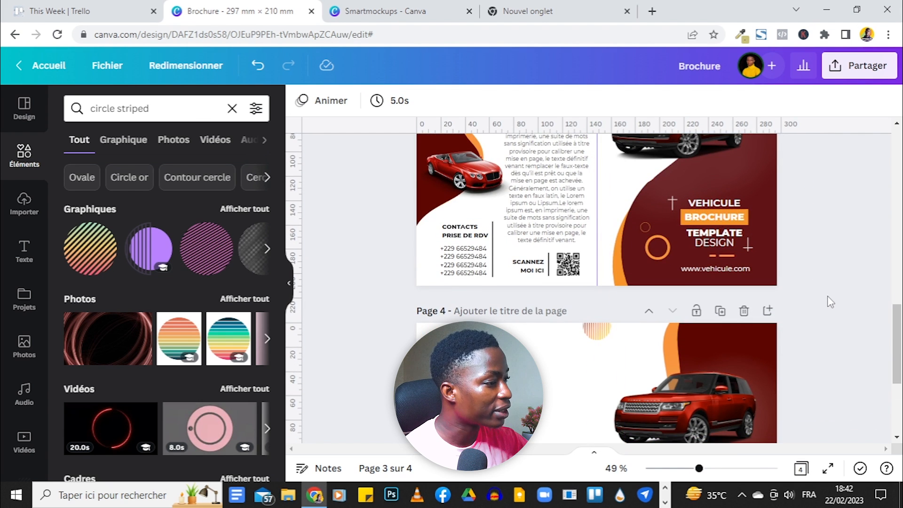
{"action": "scroll", "coordinate": [828, 301], "scroll_direction": "down", "scroll_amount": 5}
{"action": "left_click", "coordinate": [126, 121]}
{"action": "key", "text": "ctrl+a"}
{"action": "key", "text": "BackSpace"}
{"action": "type", "text": "CIRC"}
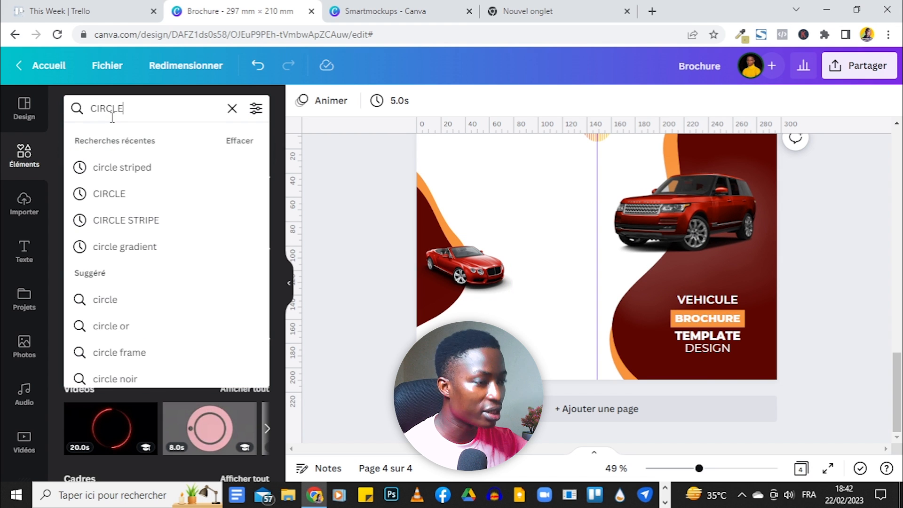
{"action": "key", "text": "Return"}
{"action": "left_click", "coordinate": [245, 209]}
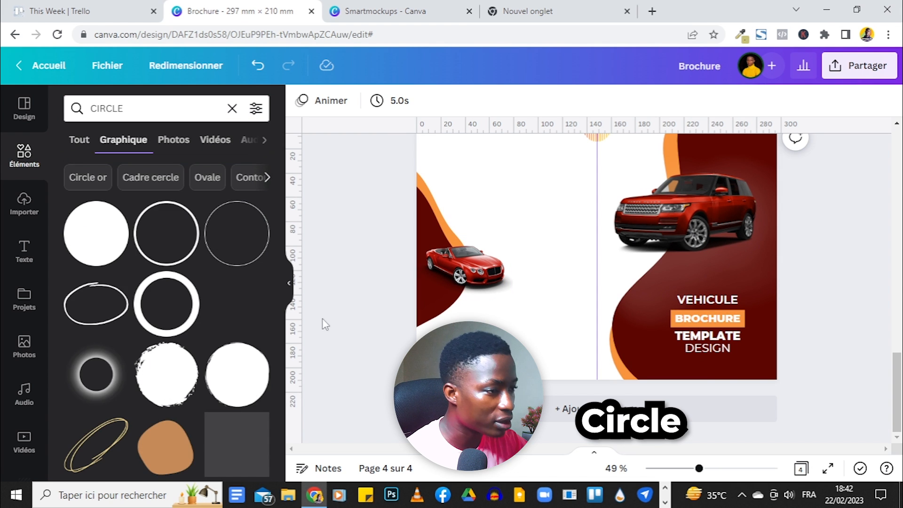
{"action": "left_click", "coordinate": [177, 238]}
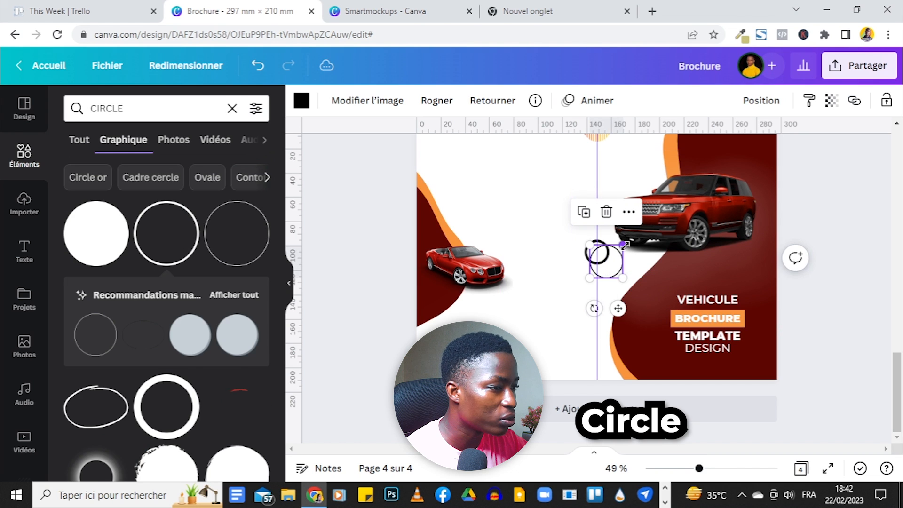
{"action": "left_click_drag", "start_coordinate": [620, 249], "coordinate": [616, 253]}
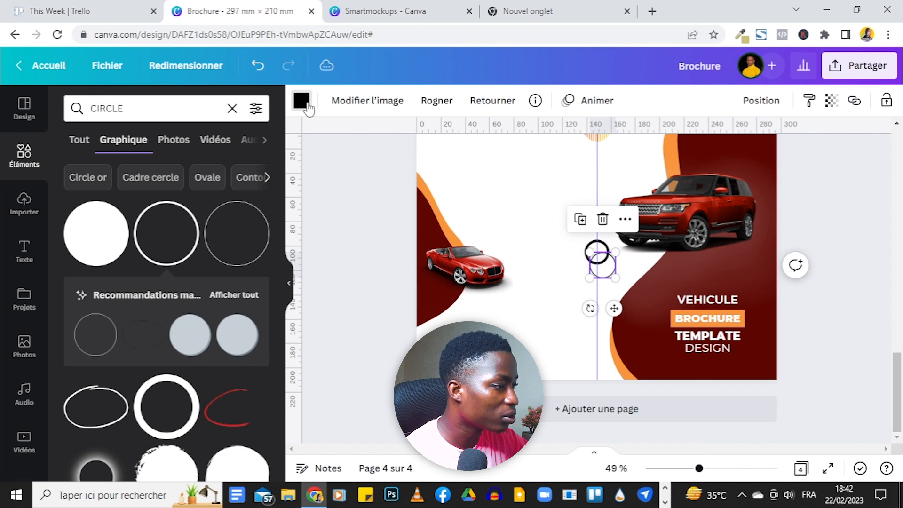
Step: Colour both circle outlines orange and place them on the dark red shape beside the heading
{"action": "left_click", "coordinate": [301, 100]}
{"action": "left_click", "coordinate": [591, 250]}
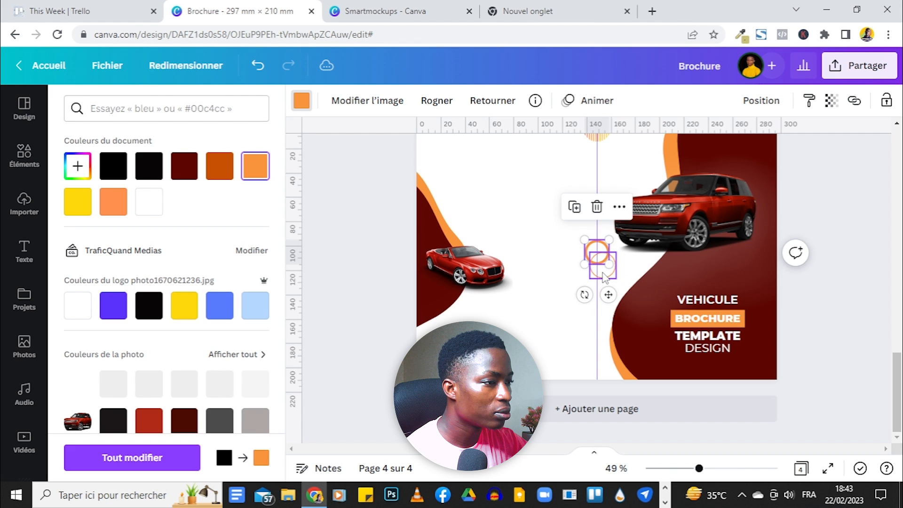
{"action": "left_click", "coordinate": [605, 272]}
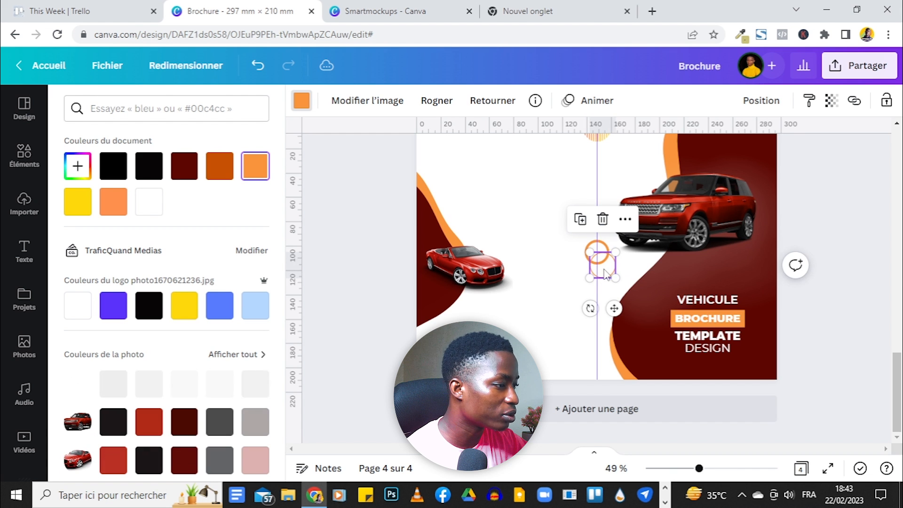
{"action": "left_click_drag", "start_coordinate": [605, 272], "coordinate": [656, 303]}
{"action": "left_click", "coordinate": [827, 227]}
Step: Search the graphics for CROIX and add a thin upright cross to page 4
{"action": "scroll", "coordinate": [828, 226], "scroll_direction": "up", "scroll_amount": 5}
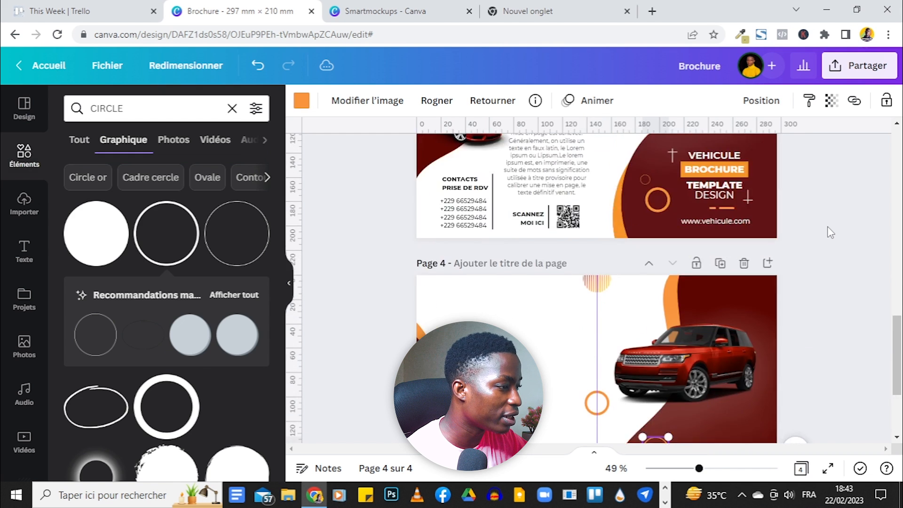
{"action": "scroll", "coordinate": [828, 227], "scroll_direction": "down", "scroll_amount": 3}
{"action": "scroll", "coordinate": [828, 227], "scroll_direction": "up", "scroll_amount": 2}
{"action": "double_click", "coordinate": [133, 100]}
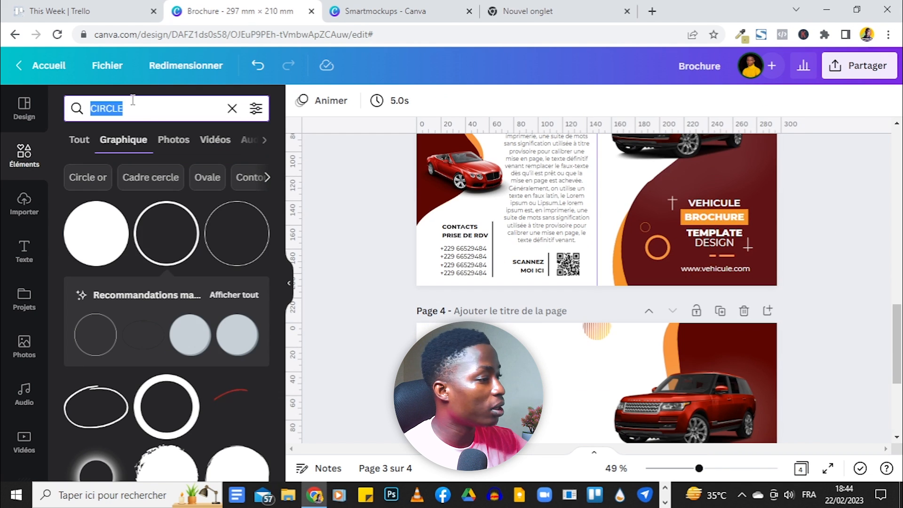
{"action": "type", "text": "CROIX"}
{"action": "key", "text": "Return"}
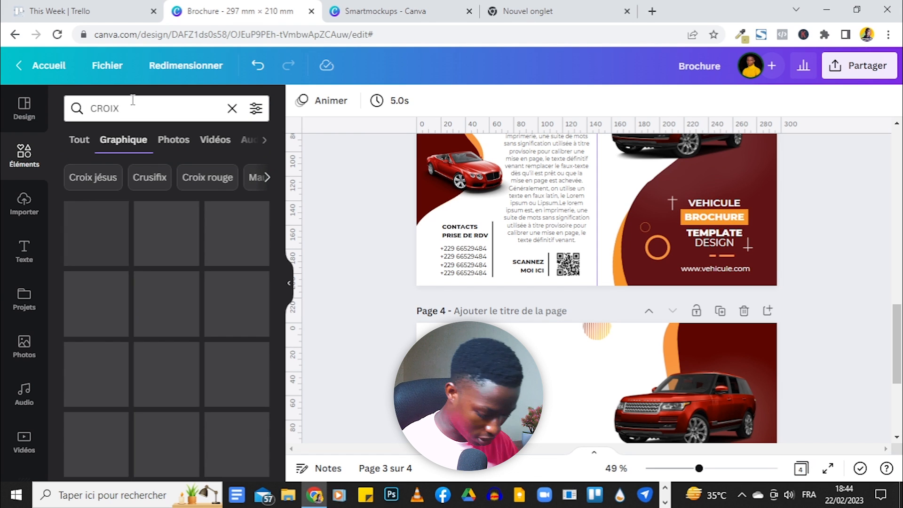
{"action": "scroll", "coordinate": [169, 291], "scroll_direction": "down", "scroll_amount": 3}
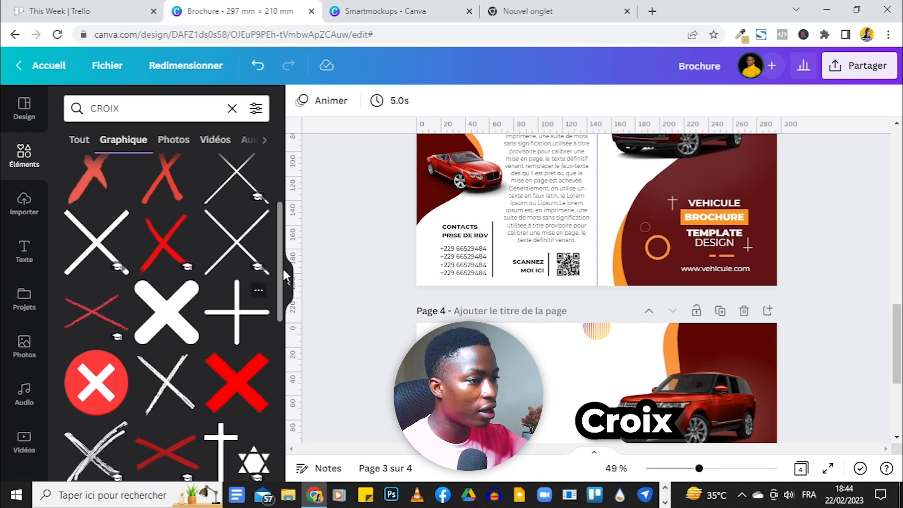
{"action": "scroll", "coordinate": [193, 284], "scroll_direction": "down", "scroll_amount": 5}
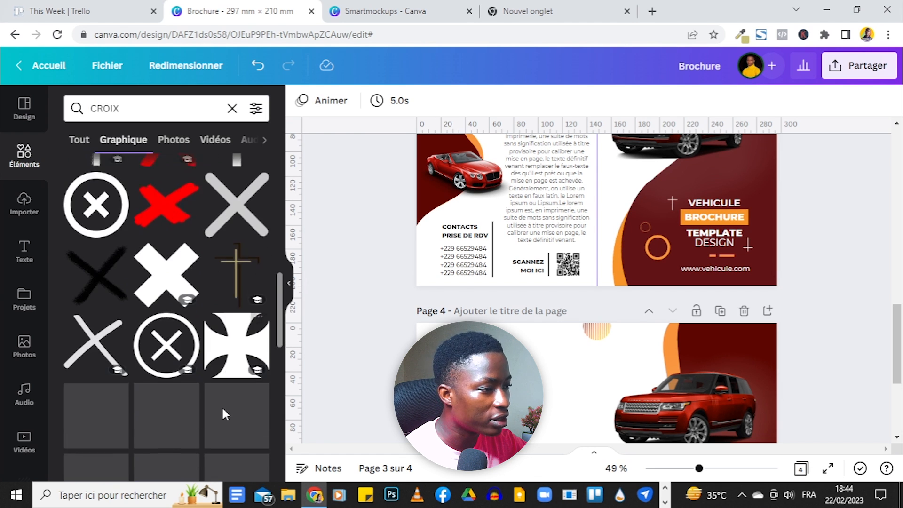
{"action": "scroll", "coordinate": [221, 405], "scroll_direction": "down", "scroll_amount": 8}
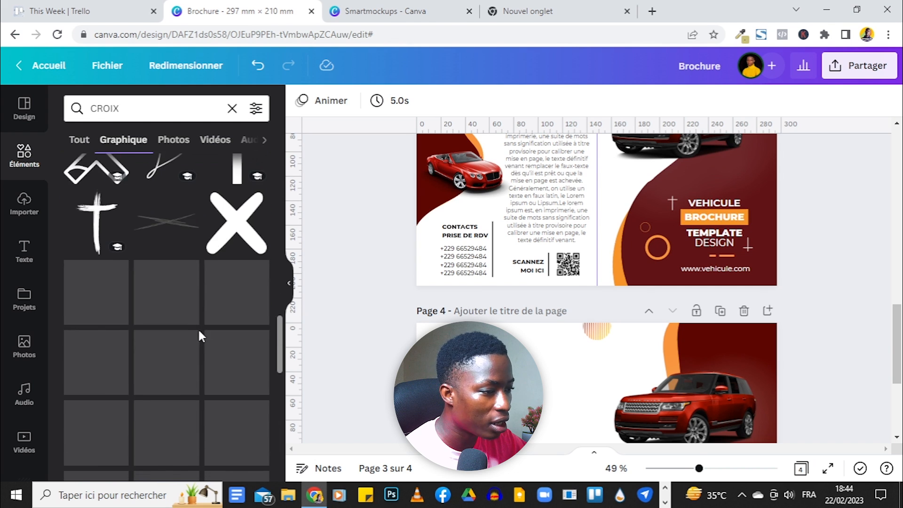
{"action": "left_click", "coordinate": [199, 330]}
Step: Colour the thin cross white and place it beside the word VEHICULE on the dark red shape
{"action": "left_click", "coordinate": [302, 100]}
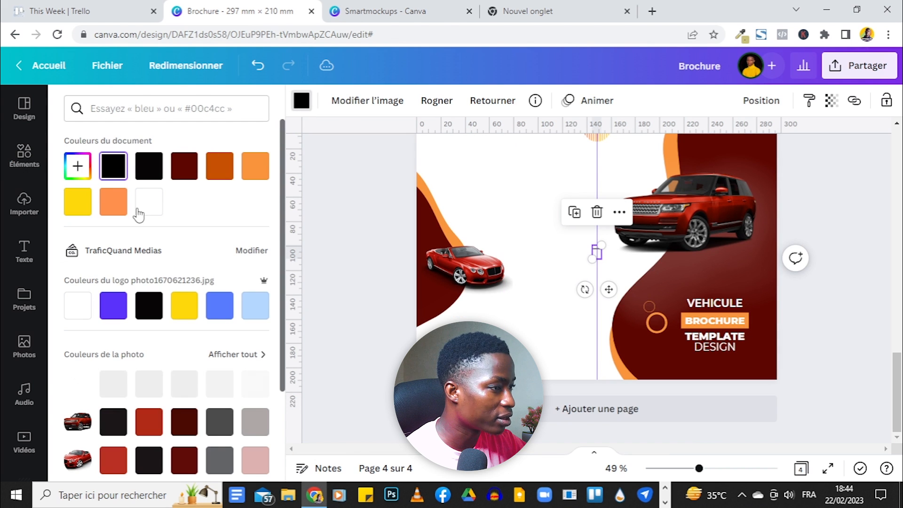
{"action": "left_click", "coordinate": [77, 306]}
{"action": "left_click_drag", "start_coordinate": [612, 291], "coordinate": [687, 333]}
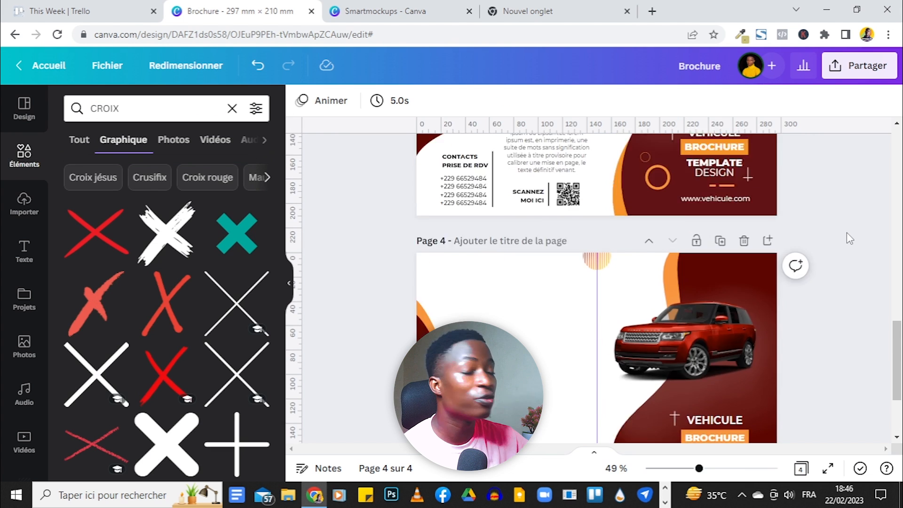
Step: Duplicate the heading text and replace the copy's content with a short row of dashes
{"action": "scroll", "coordinate": [847, 232], "scroll_direction": "up", "scroll_amount": 2}
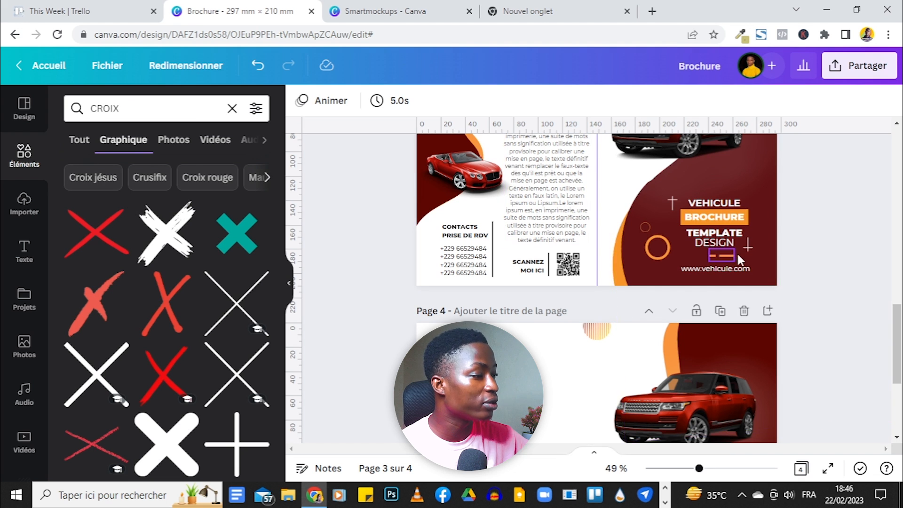
{"action": "scroll", "coordinate": [817, 277], "scroll_direction": "down", "scroll_amount": 3}
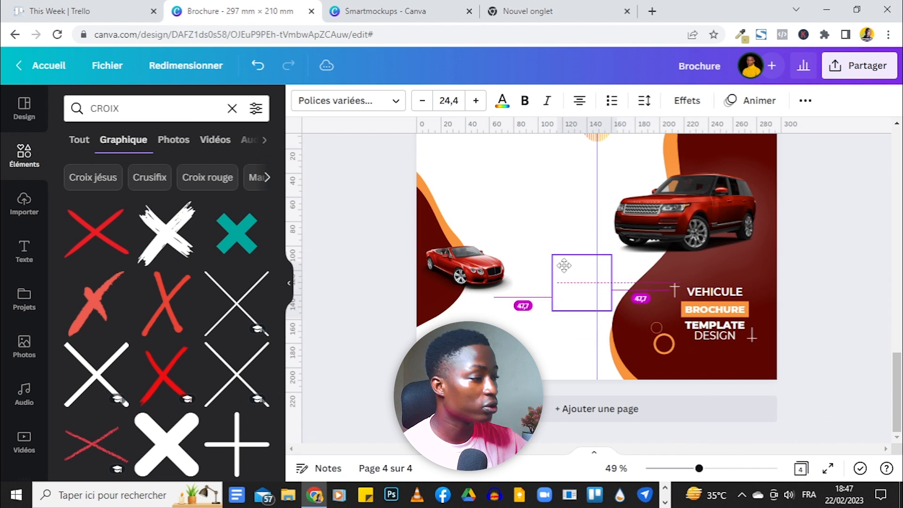
{"action": "left_click_drag", "start_coordinate": [564, 264], "coordinate": [695, 352]}
{"action": "double_click", "coordinate": [685, 364]}
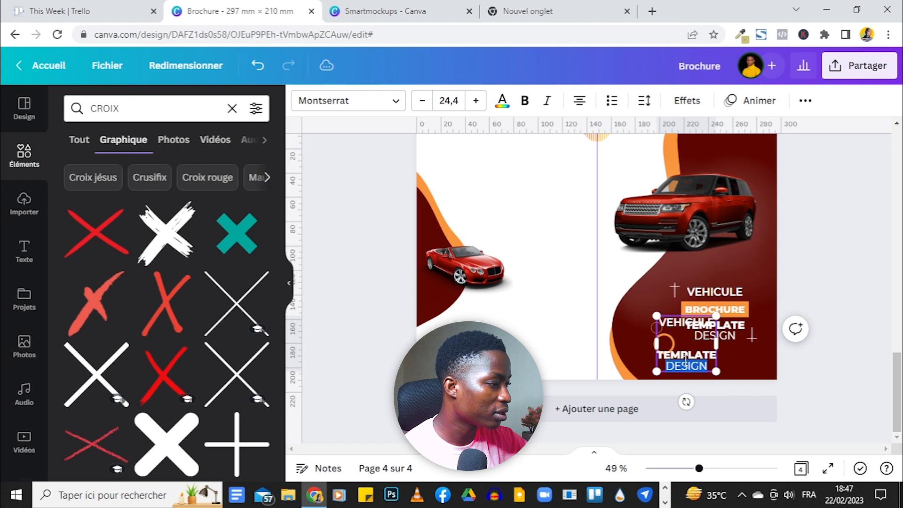
{"action": "triple_click", "coordinate": [685, 360]}
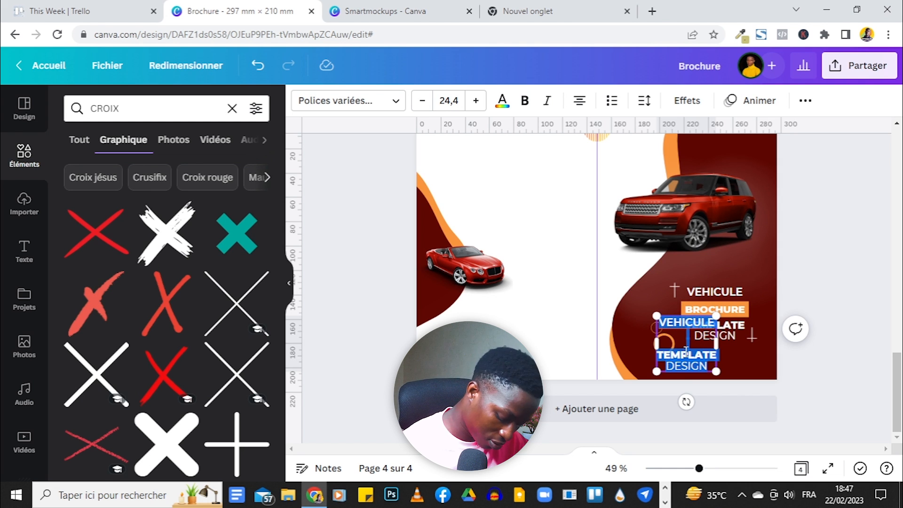
{"action": "key", "text": "BackSpace"}
{"action": "left_click_drag", "start_coordinate": [688, 359], "coordinate": [684, 358]}
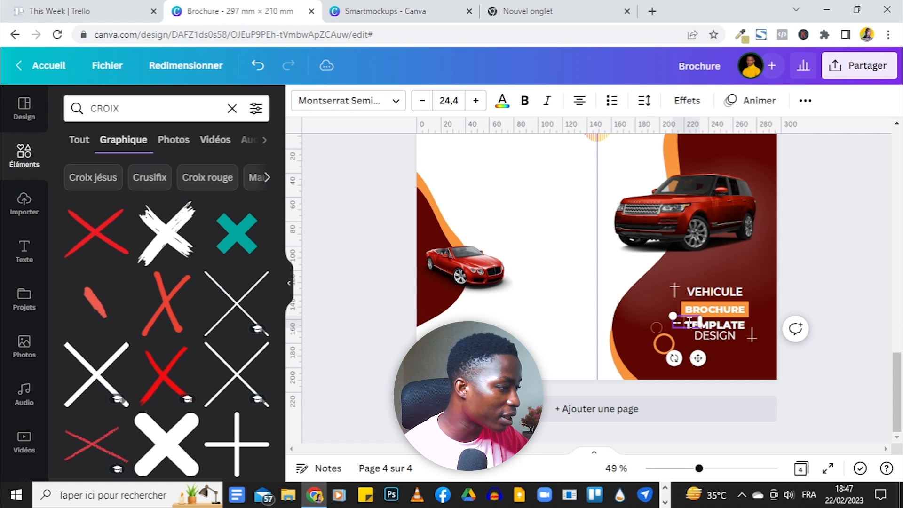
{"action": "key", "text": "Escape"}
Step: Place the row of dashes below DESIGN, adjust its letter spacing and enlarge it to size 42,6
{"action": "left_click_drag", "start_coordinate": [687, 330], "coordinate": [704, 341]}
{"action": "left_click", "coordinate": [645, 100]}
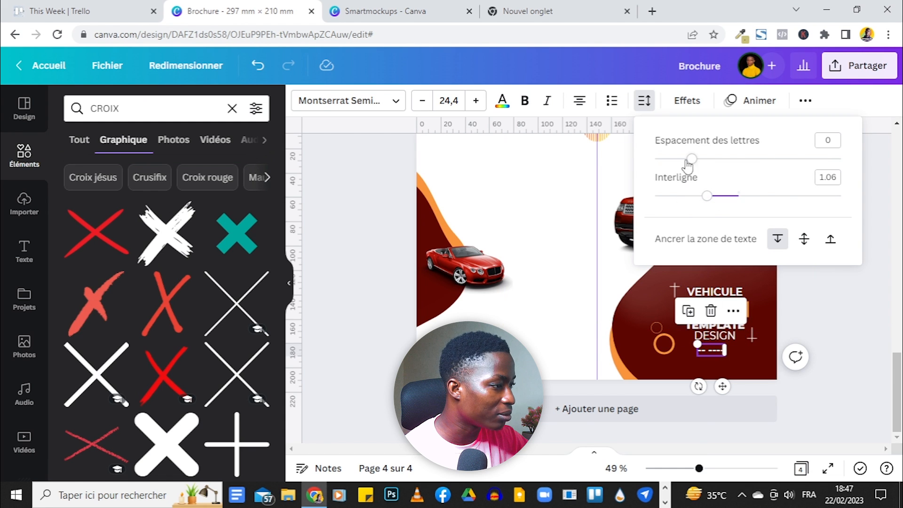
{"action": "key", "text": "Escape"}
{"action": "left_click", "coordinate": [703, 348]}
{"action": "left_click_drag", "start_coordinate": [698, 344], "coordinate": [720, 350]}
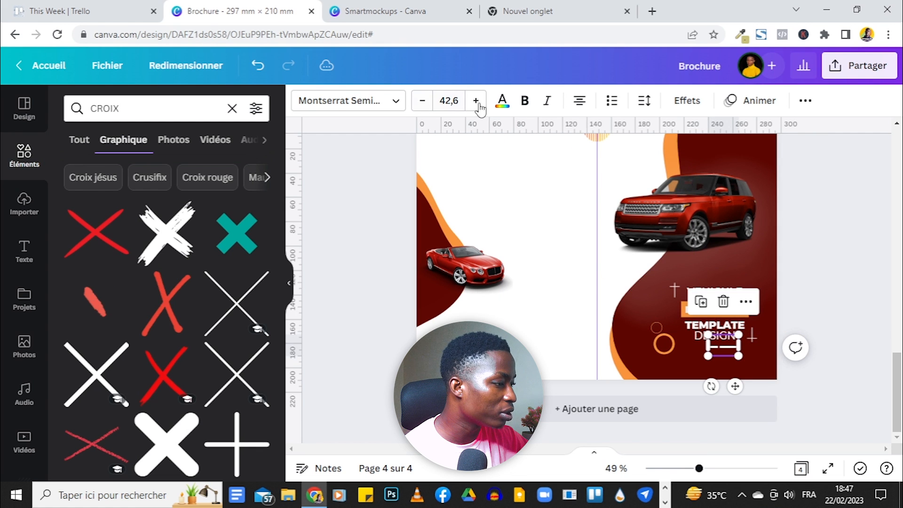
Step: Colour the row of dashes below DESIGN orange
{"action": "left_click", "coordinate": [502, 101]}
{"action": "left_click", "coordinate": [255, 165]}
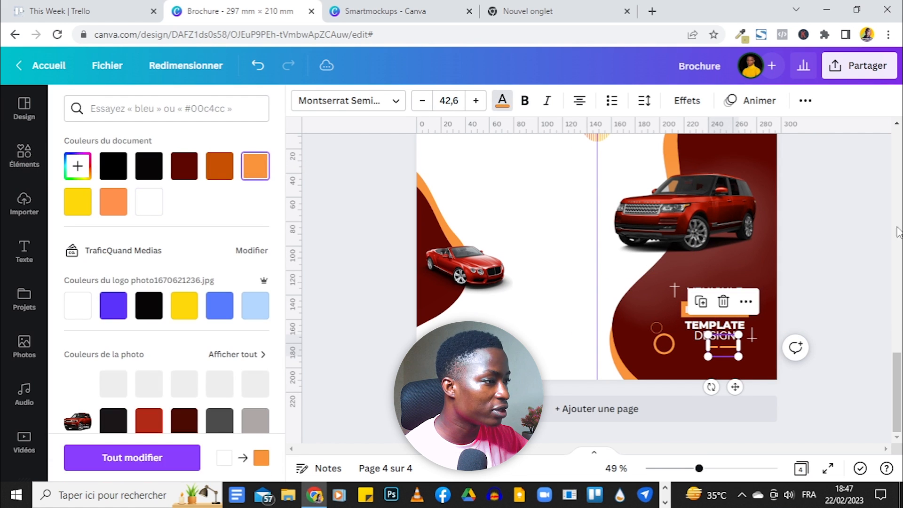
{"action": "left_click", "coordinate": [861, 209]}
{"action": "left_click", "coordinate": [861, 209]}
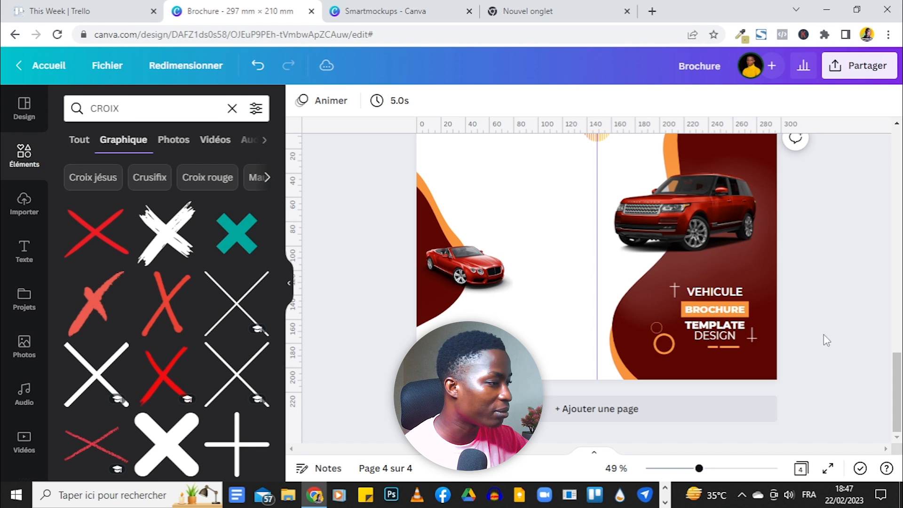
{"action": "scroll", "coordinate": [846, 262], "scroll_direction": "up", "scroll_amount": 2}
{"action": "scroll", "coordinate": [846, 262], "scroll_direction": "up", "scroll_amount": 3}
{"action": "key", "text": "t"}
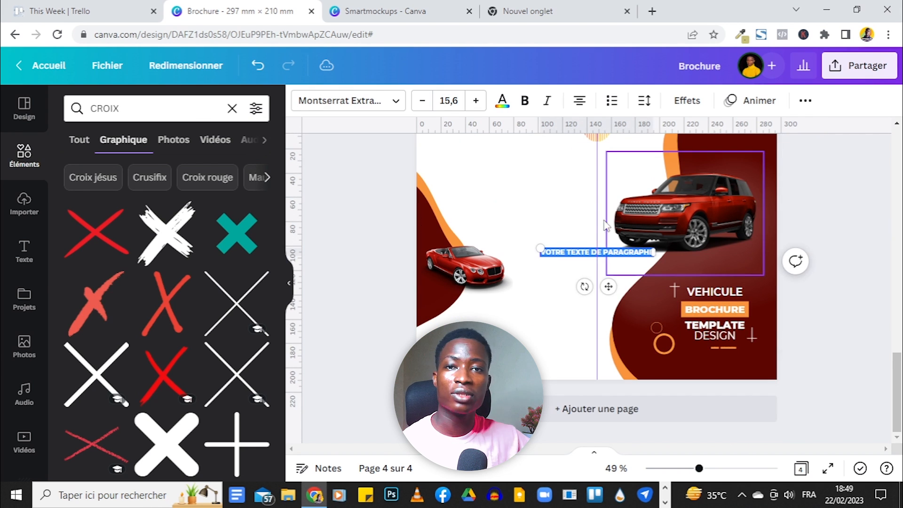
{"action": "left_click", "coordinate": [806, 100]}
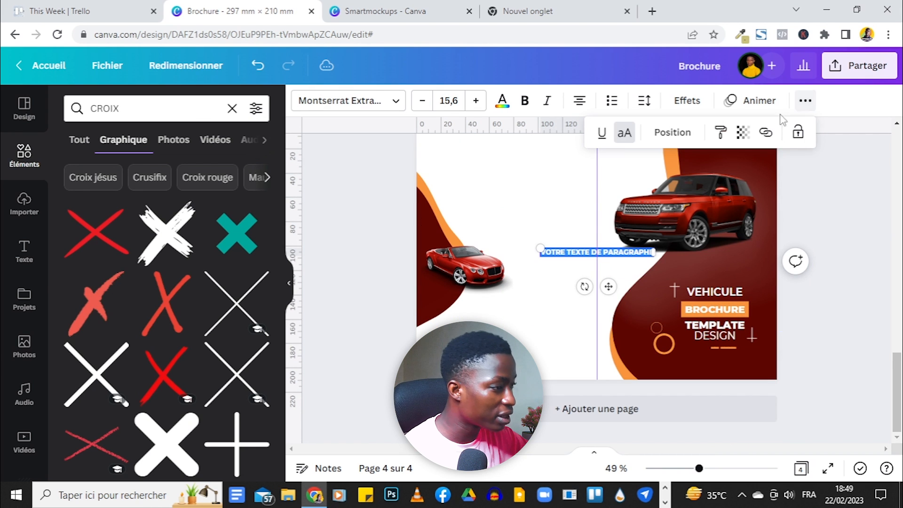
{"action": "left_click", "coordinate": [624, 135]}
{"action": "left_click_drag", "start_coordinate": [608, 286], "coordinate": [719, 405]}
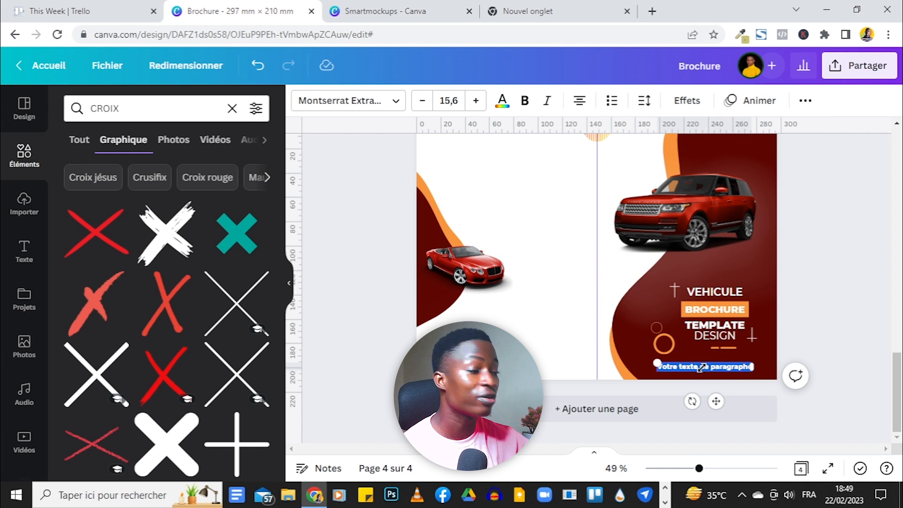
{"action": "key", "text": "BackSpace"}
Step: Duplicate the VEHICULE TEMPLATE DESIGN heading above the car and replace the copy's text with three short vertical bars
{"action": "scroll", "coordinate": [703, 367], "scroll_direction": "up", "scroll_amount": 2}
{"action": "left_click", "coordinate": [702, 364]}
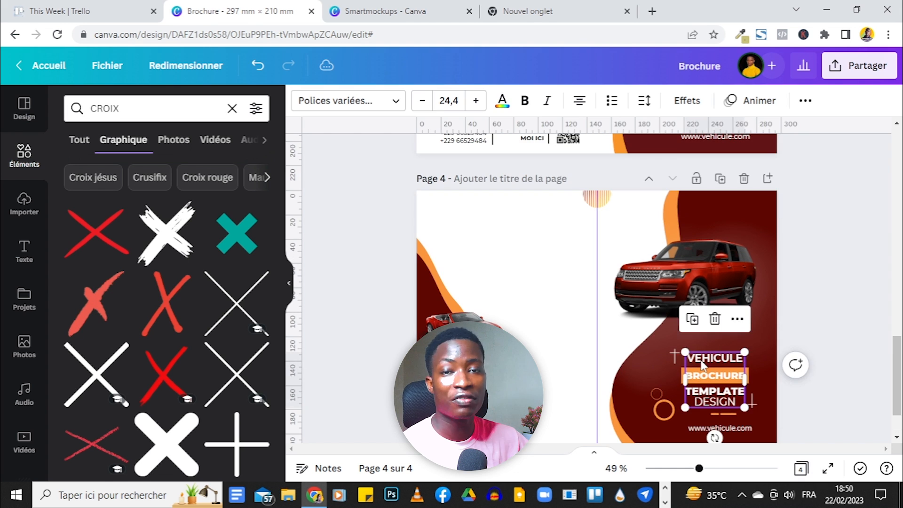
{"action": "left_click", "coordinate": [692, 322]}
{"action": "left_click_drag", "start_coordinate": [715, 372], "coordinate": [713, 234]}
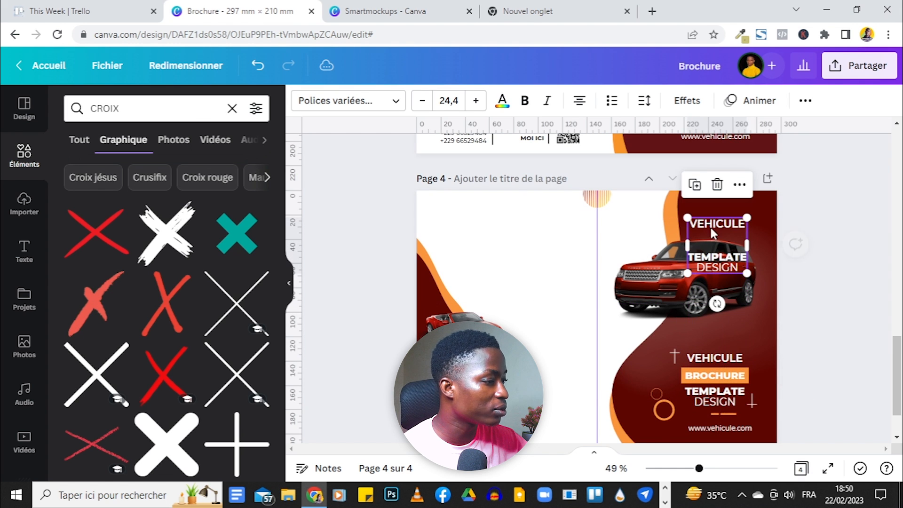
{"action": "double_click", "coordinate": [714, 258]}
{"action": "key", "text": "ctrl+a"}
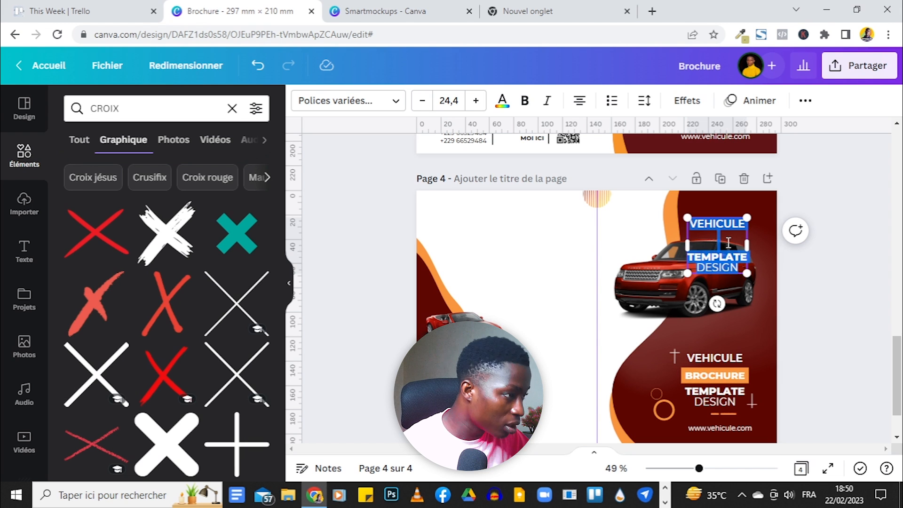
{"action": "key", "text": "BackSpace"}
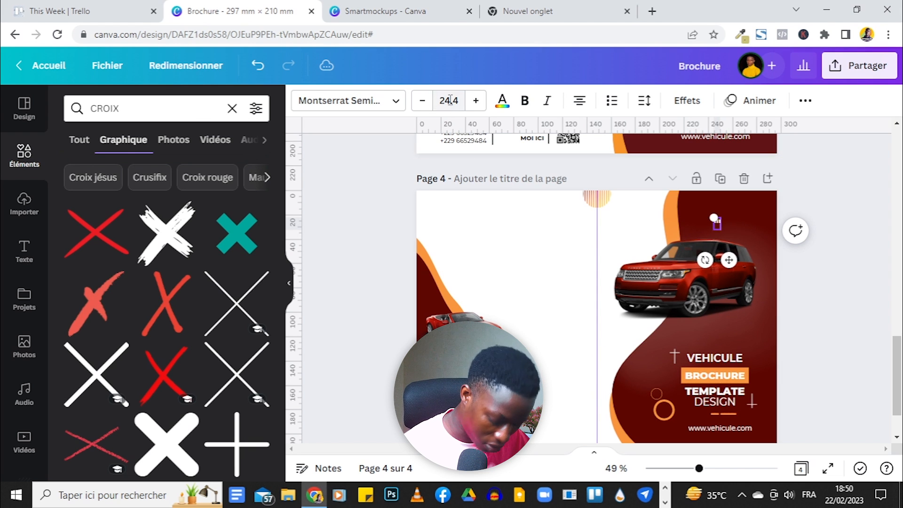
Step: Colour the three bars orange, enlarge them to size 52,7 and place them above the rear of the large car
{"action": "left_click", "coordinate": [509, 101]}
{"action": "left_click", "coordinate": [252, 169]}
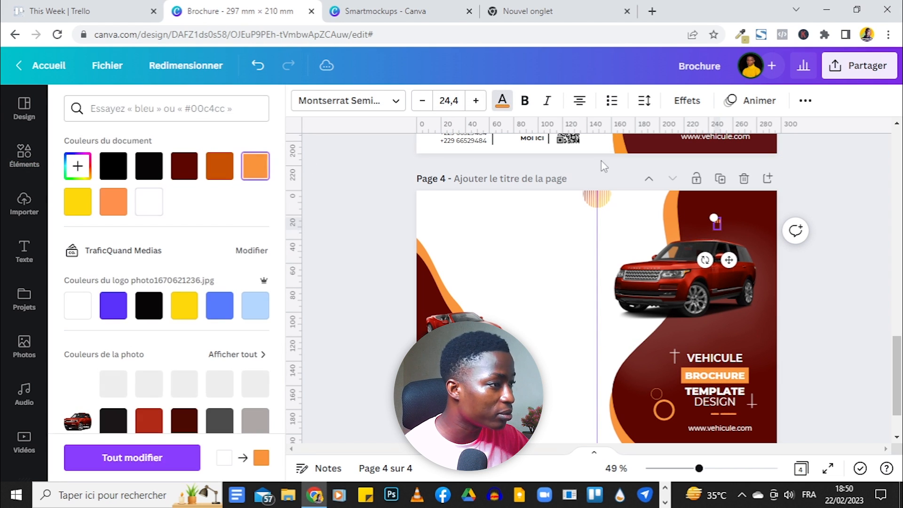
{"action": "left_click_drag", "start_coordinate": [713, 217], "coordinate": [705, 203]}
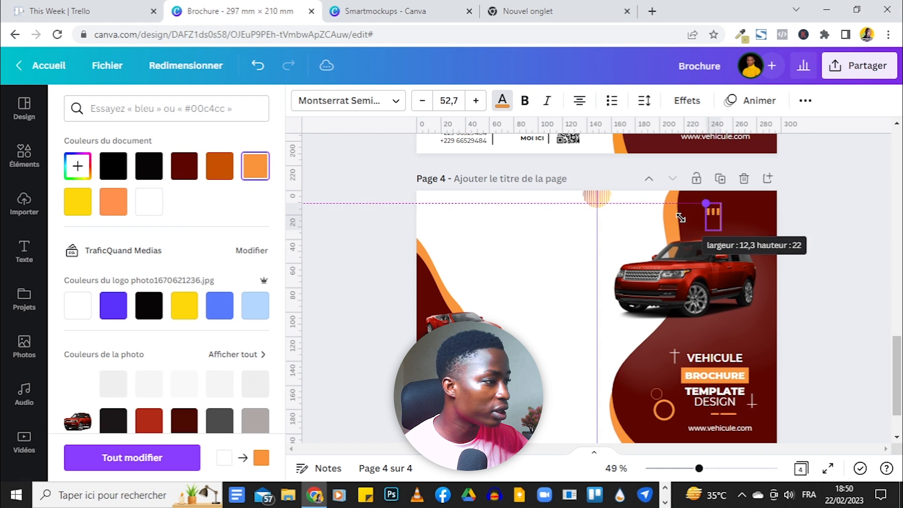
{"action": "key", "text": "Escape"}
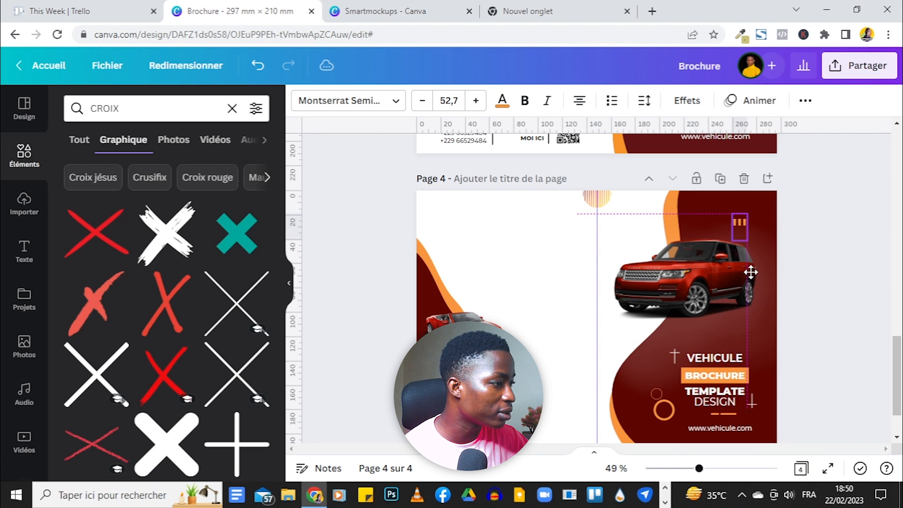
Step: Duplicate the BROCHURE label, move the copy over the large car and remove its background effect
{"action": "scroll", "coordinate": [681, 235], "scroll_direction": "up", "scroll_amount": 5}
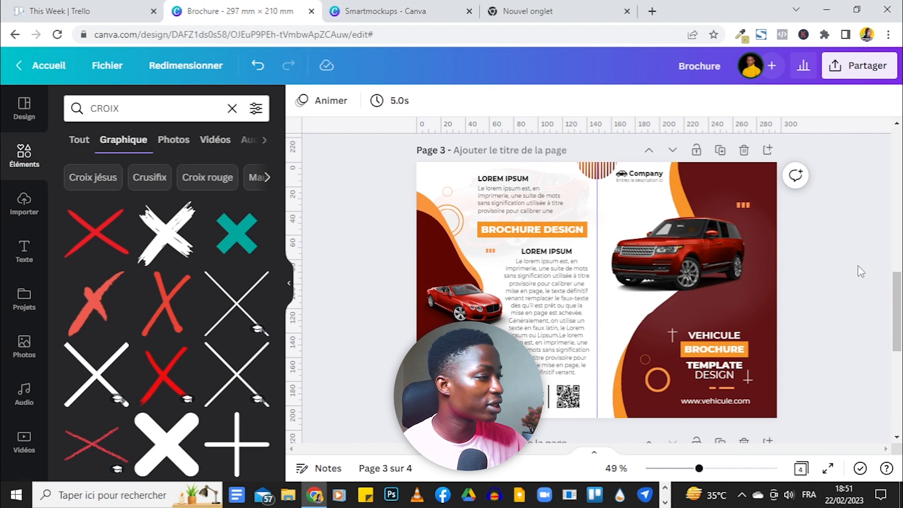
{"action": "scroll", "coordinate": [863, 271], "scroll_direction": "down", "scroll_amount": 5}
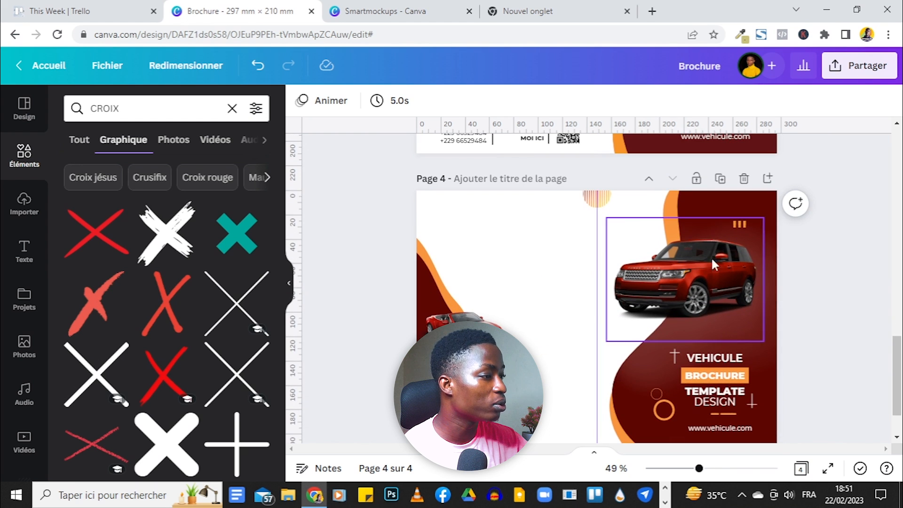
{"action": "scroll", "coordinate": [889, 223], "scroll_direction": "up", "scroll_amount": 2}
{"action": "scroll", "coordinate": [752, 282], "scroll_direction": "down", "scroll_amount": 3}
{"action": "scroll", "coordinate": [687, 301], "scroll_direction": "up", "scroll_amount": 1}
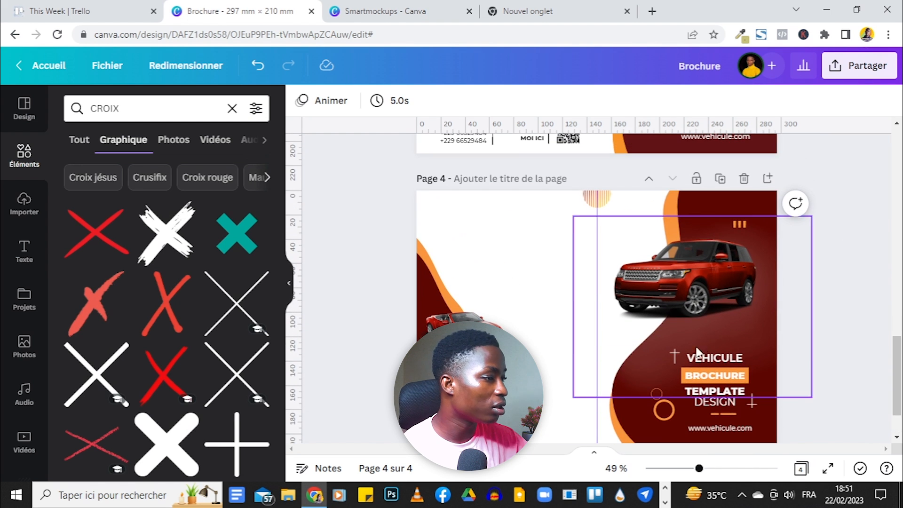
{"action": "left_click", "coordinate": [710, 374]}
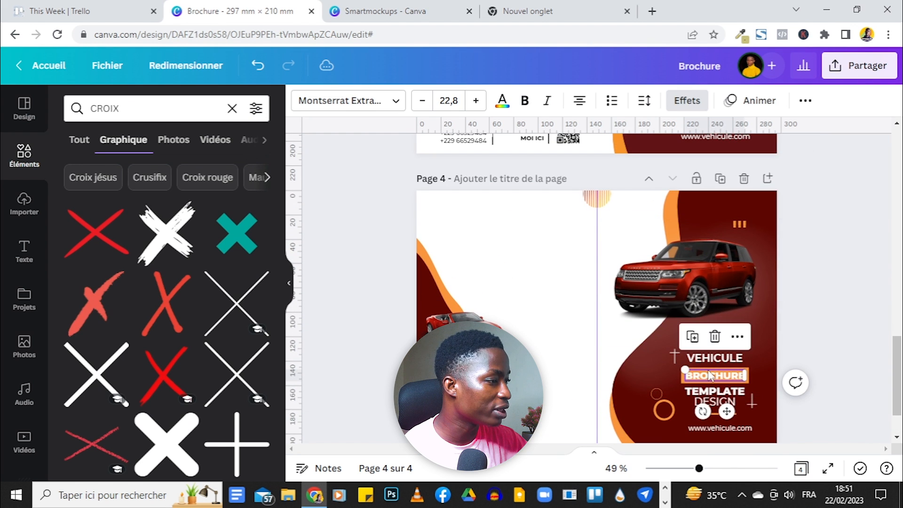
{"action": "left_click", "coordinate": [692, 338]}
{"action": "left_click_drag", "start_coordinate": [731, 383], "coordinate": [681, 251]}
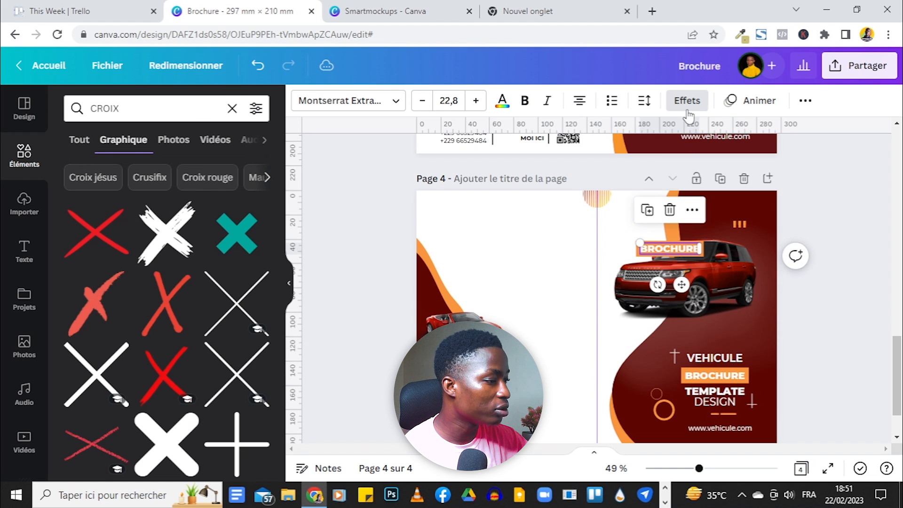
{"action": "left_click", "coordinate": [687, 100]}
{"action": "left_click", "coordinate": [99, 184]}
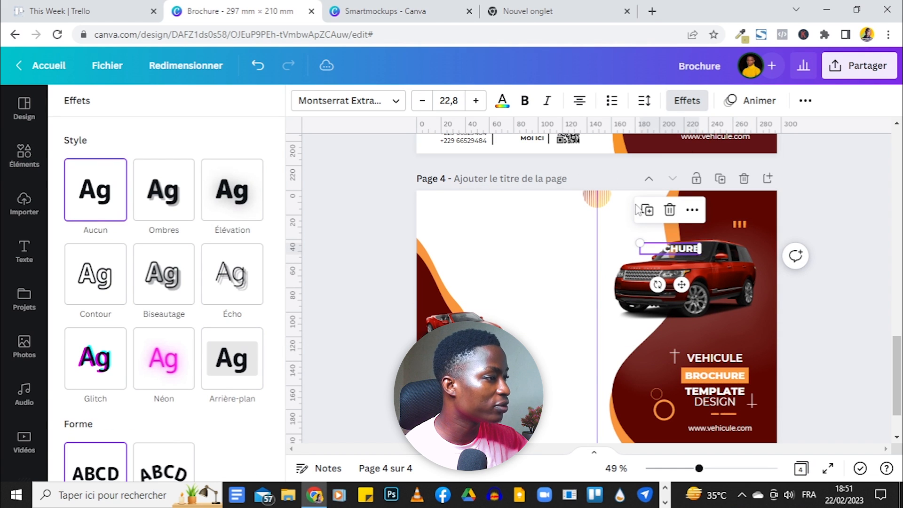
Step: Replace the copied label's text with Company and turn off its forced capitals
{"action": "double_click", "coordinate": [684, 249]}
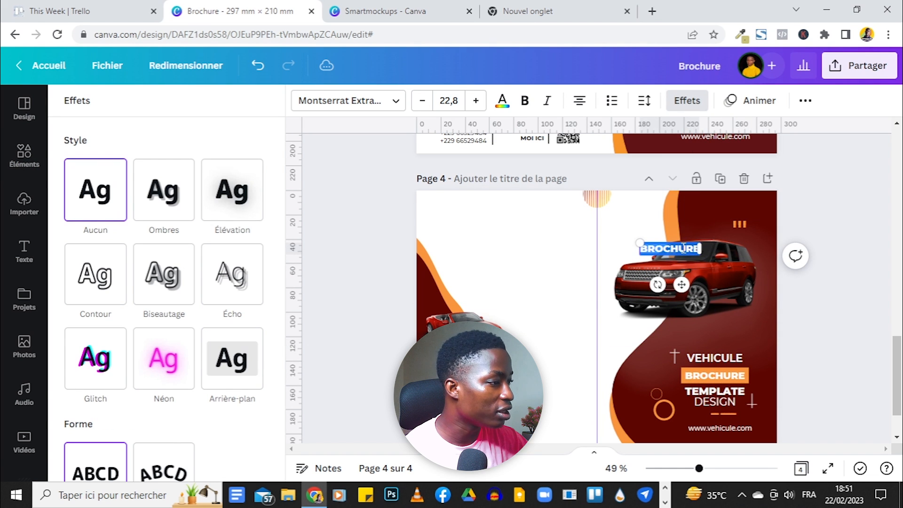
{"action": "type", "text": "C"}
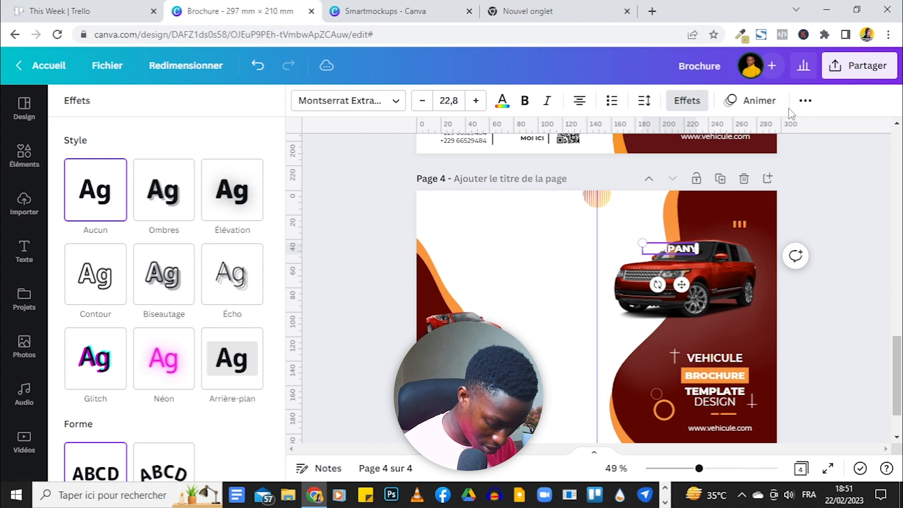
{"action": "left_click", "coordinate": [805, 100]}
{"action": "left_click", "coordinate": [623, 133]}
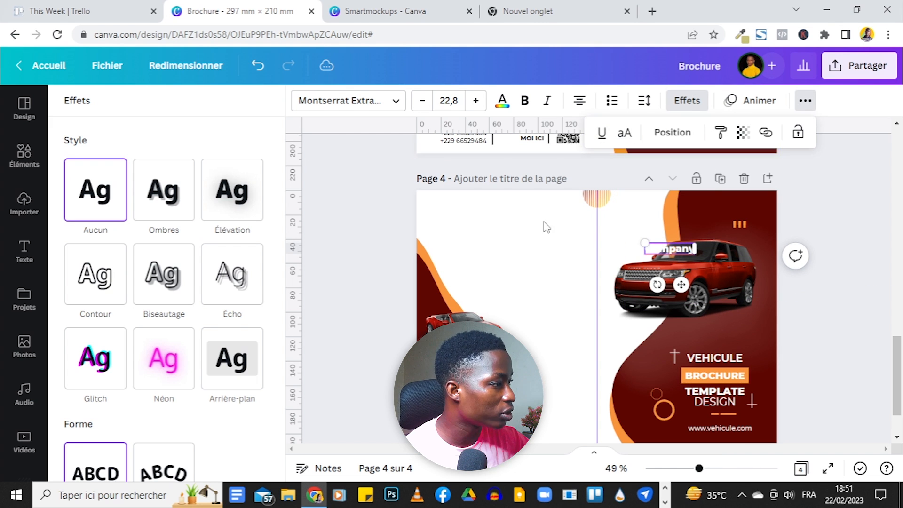
Step: Colour the Company text black and place it at the upper edge of the front panel, beside the striped circle
{"action": "left_click", "coordinate": [502, 100]}
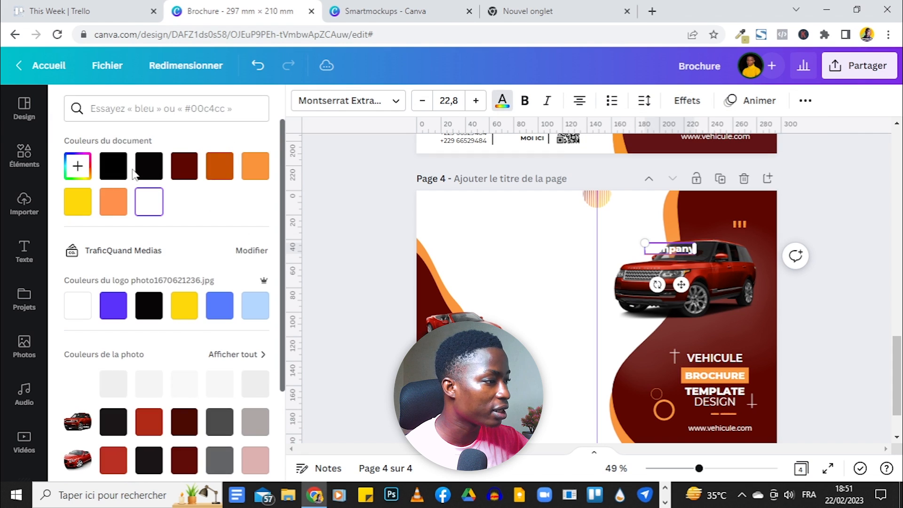
{"action": "left_click", "coordinate": [113, 166]}
{"action": "left_click_drag", "start_coordinate": [681, 284], "coordinate": [656, 239]}
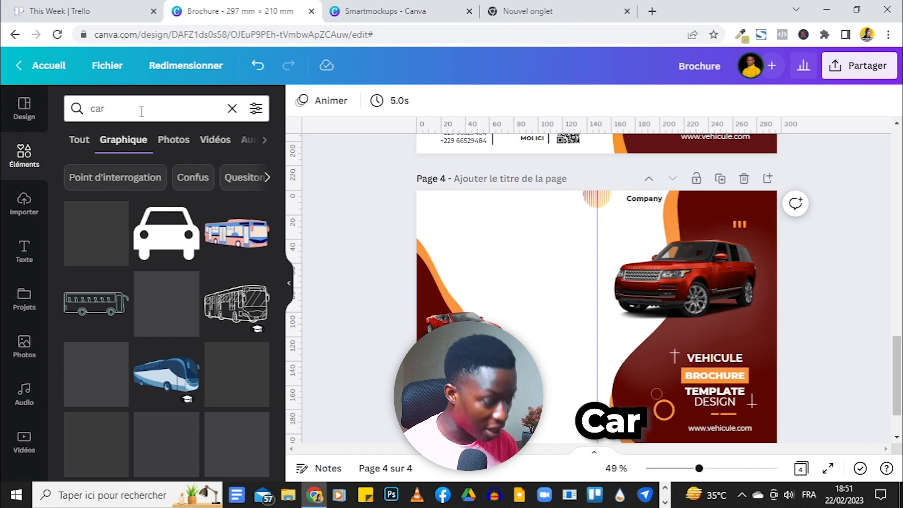
Step: Search the graphics for car icon and add the simple rounded side-view car to page 4
{"action": "scroll", "coordinate": [205, 332], "scroll_direction": "down", "scroll_amount": 6}
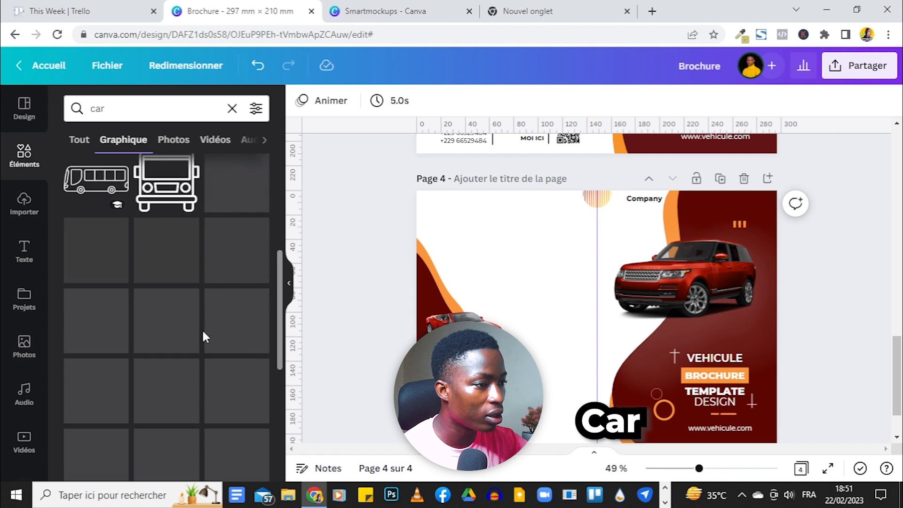
{"action": "left_click", "coordinate": [164, 112]}
{"action": "type", "text": "icon"}
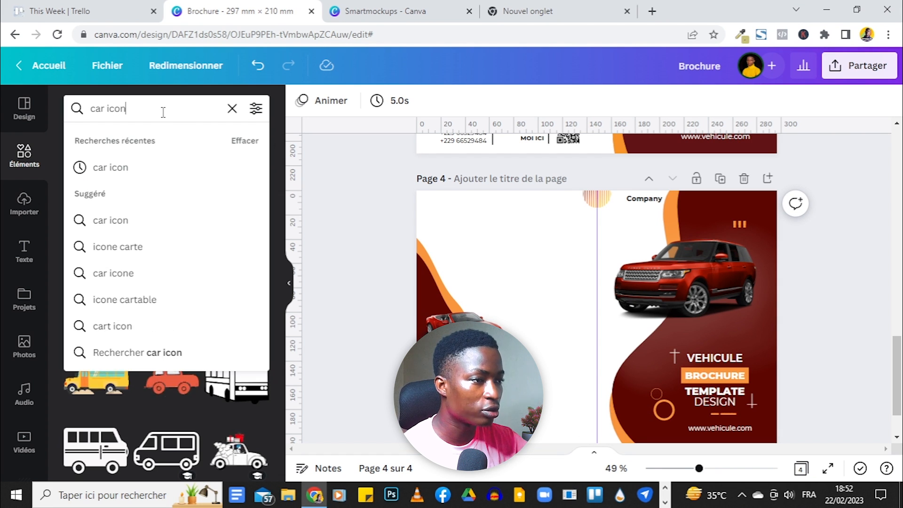
{"action": "key", "text": "Return"}
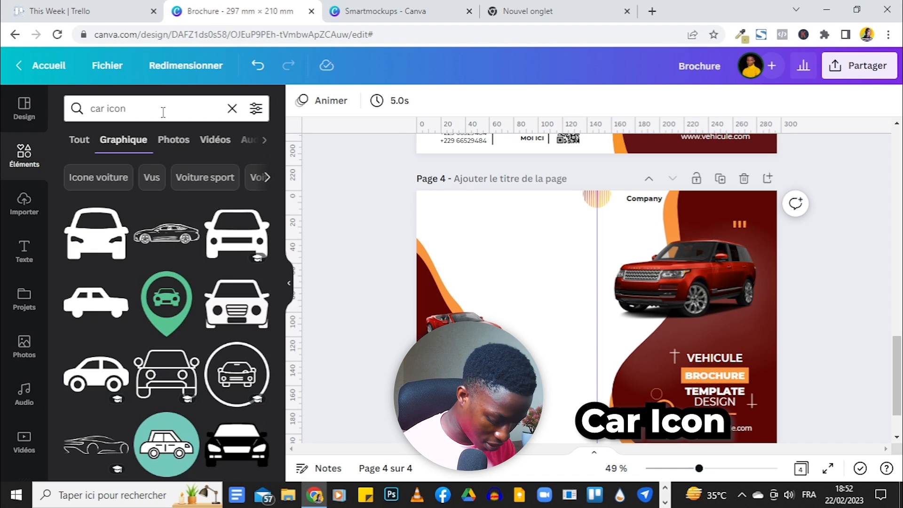
{"action": "left_click", "coordinate": [88, 370]}
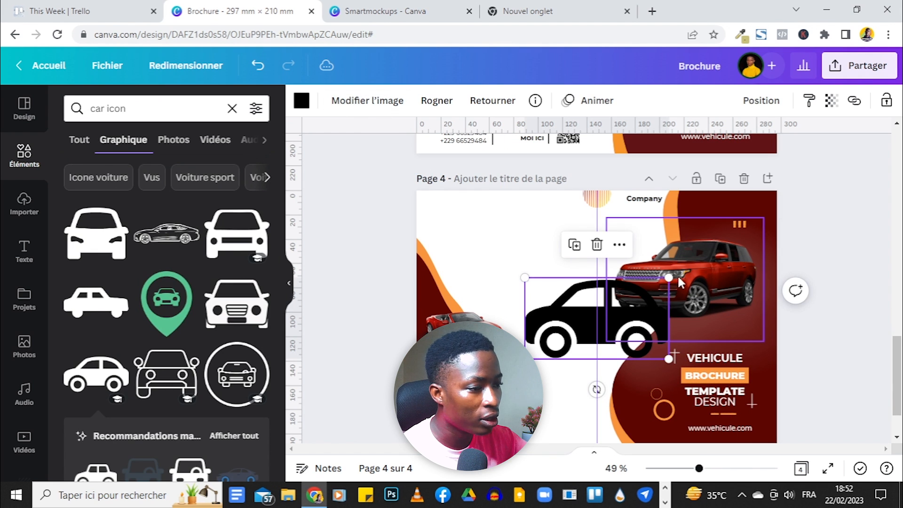
Step: Shrink the black car icon to logo size and place it just before the Company text
{"action": "left_click_drag", "start_coordinate": [668, 277], "coordinate": [626, 203]}
{"action": "left_click_drag", "start_coordinate": [694, 477], "coordinate": [710, 479]}
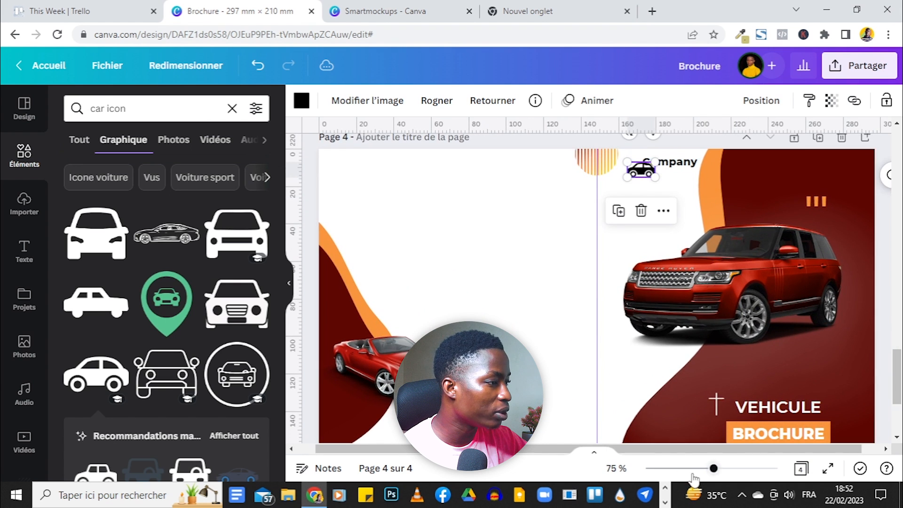
{"action": "scroll", "coordinate": [631, 171], "scroll_direction": "up", "scroll_amount": 3}
Step: Add the line Entrez la description ici below Company and enlarge it to size 9,8 to span the logo's width
{"action": "left_click", "coordinate": [685, 235]}
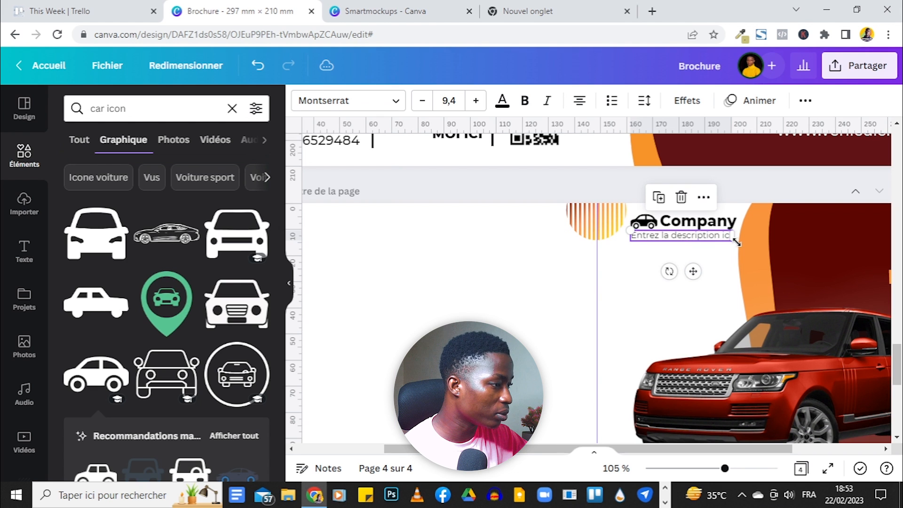
{"action": "left_click_drag", "start_coordinate": [738, 242], "coordinate": [743, 244]}
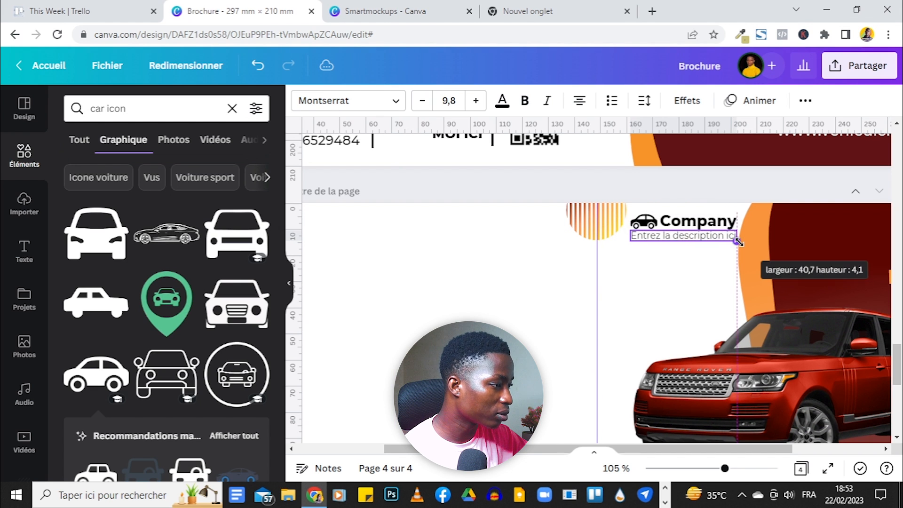
{"action": "left_click_drag", "start_coordinate": [725, 469], "coordinate": [687, 468]}
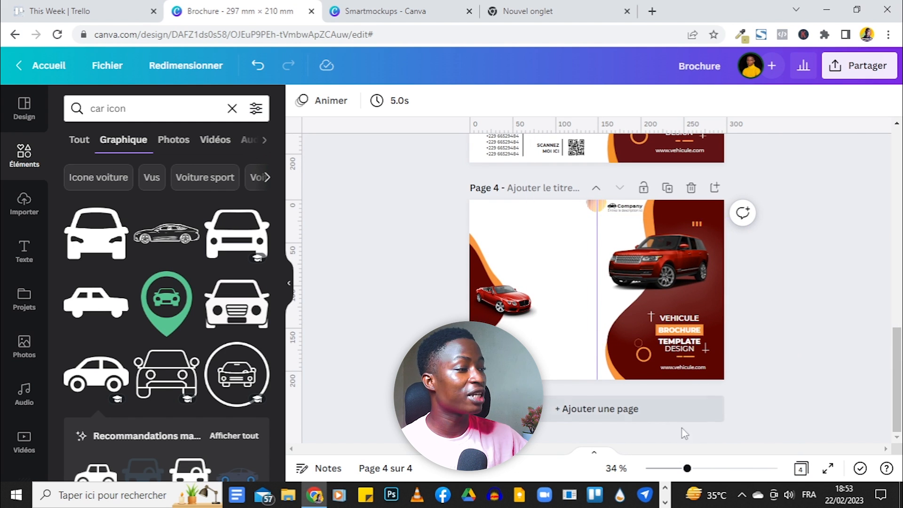
Step: Examine the finished back panel on page 3, including its text blocks, BROCHURE DESIGN banner, circles, contacts and QR code
{"action": "left_click_drag", "start_coordinate": [678, 468], "coordinate": [706, 469]}
{"action": "left_click_drag", "start_coordinate": [898, 347], "coordinate": [898, 282]}
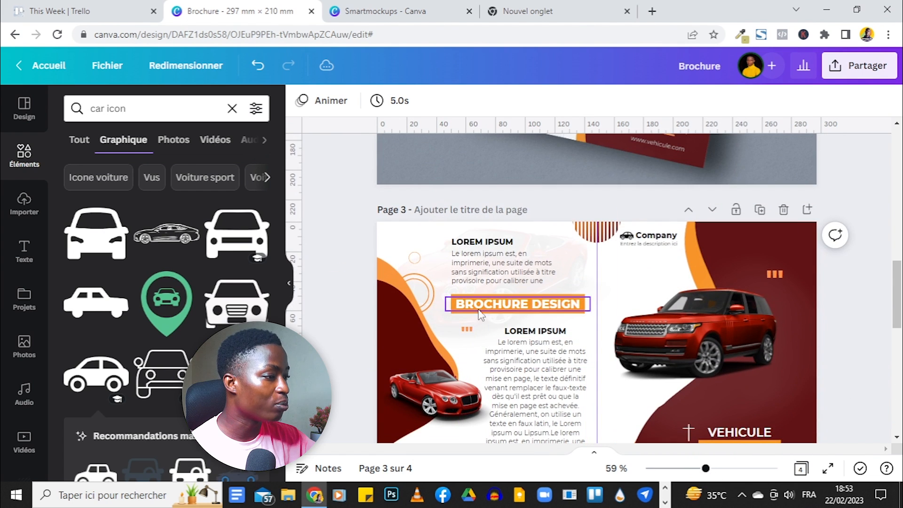
{"action": "left_click_drag", "start_coordinate": [464, 361], "coordinate": [523, 242]}
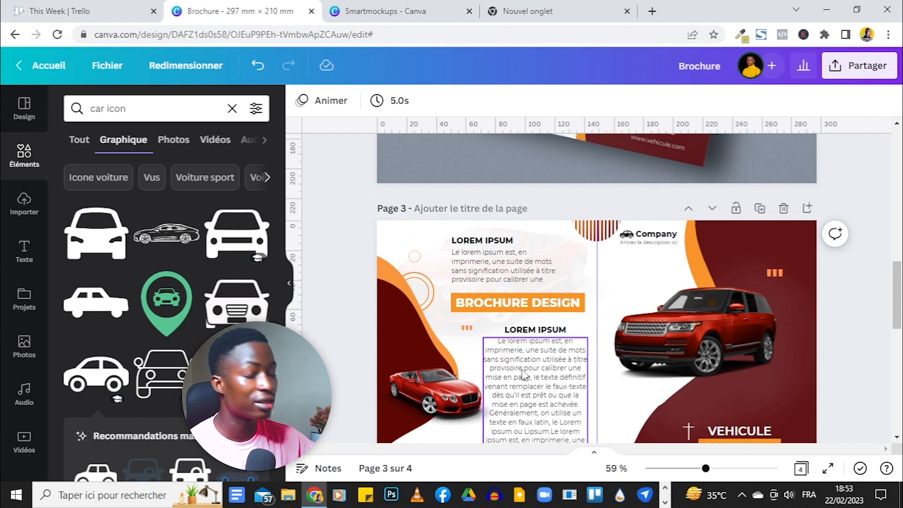
{"action": "scroll", "coordinate": [564, 306], "scroll_direction": "down", "scroll_amount": 6}
{"action": "left_click_drag", "start_coordinate": [898, 348], "coordinate": [898, 320]}
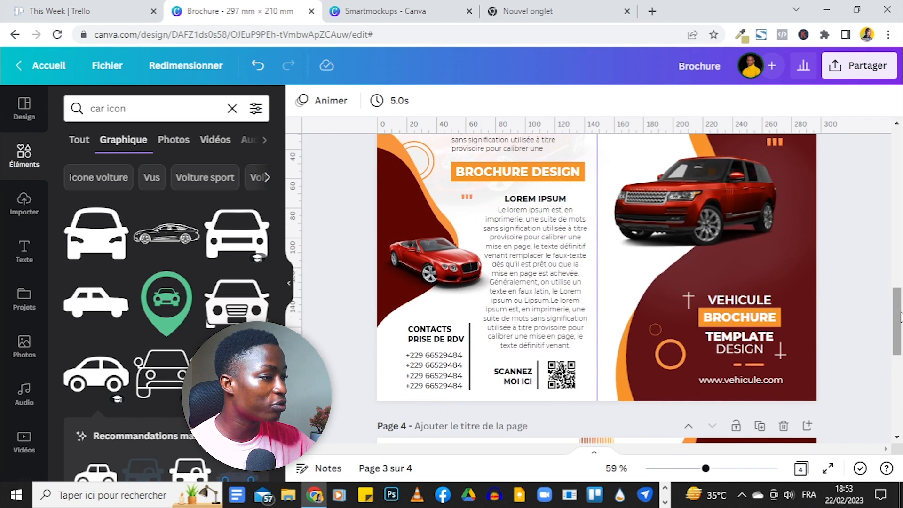
{"action": "scroll", "coordinate": [900, 316], "scroll_direction": "up", "scroll_amount": 5}
{"action": "scroll", "coordinate": [900, 316], "scroll_direction": "down", "scroll_amount": 3}
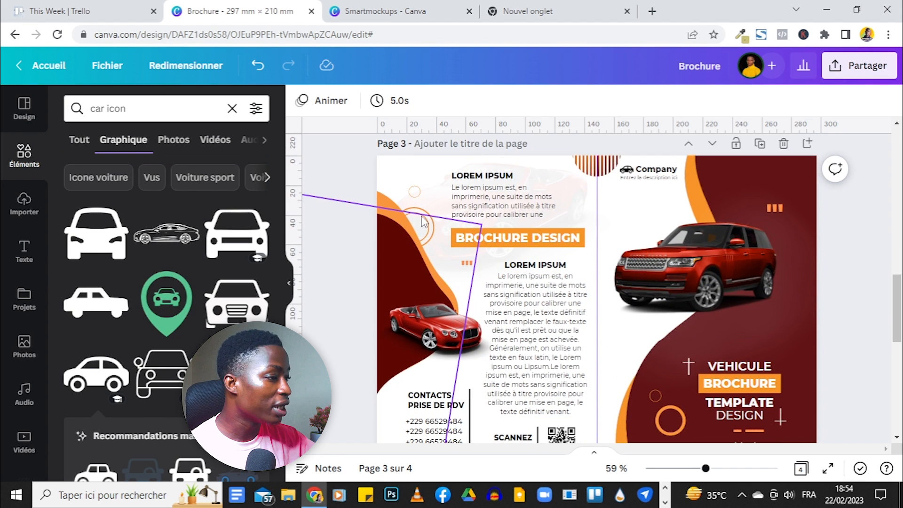
Step: Copy the front cover's small thin orange circle onto the orange curve along the back panel's outer edge on page 4
{"action": "scroll", "coordinate": [885, 268], "scroll_direction": "down", "scroll_amount": 4}
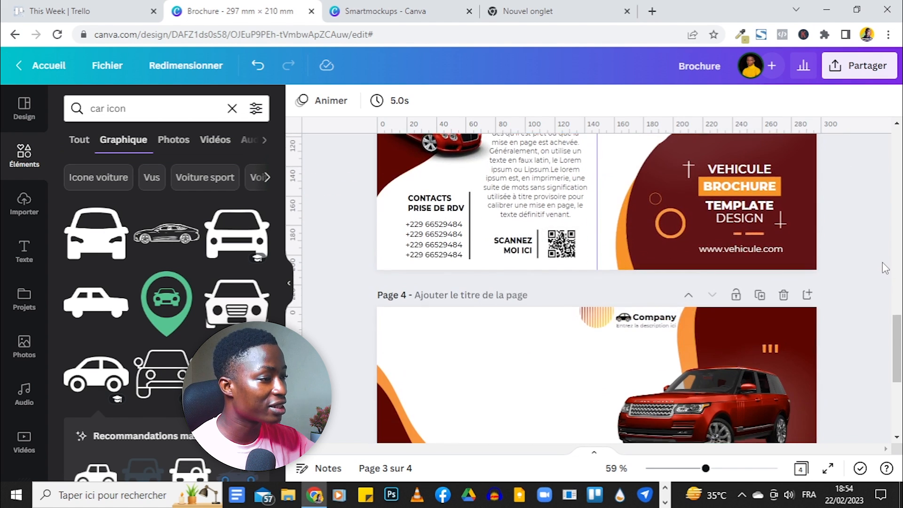
{"action": "scroll", "coordinate": [880, 264], "scroll_direction": "down", "scroll_amount": 5}
{"action": "left_click", "coordinate": [670, 314]}
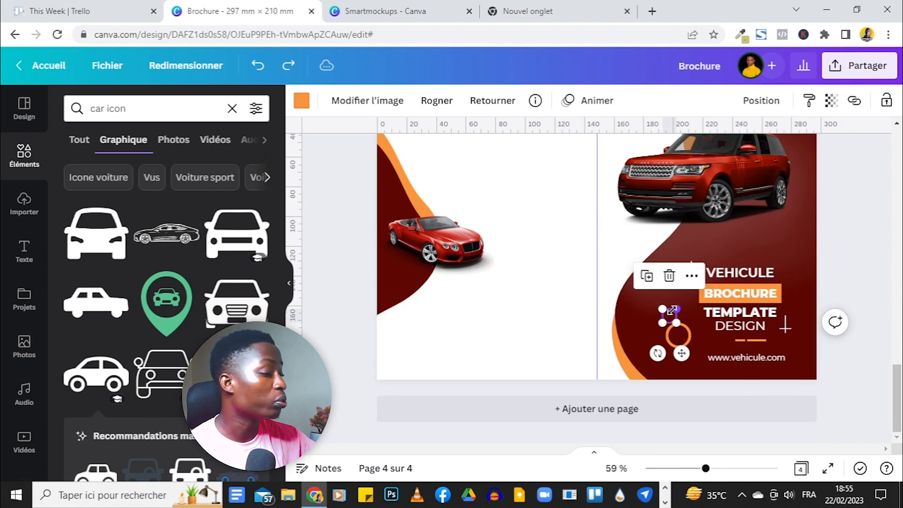
{"action": "left_click_drag", "start_coordinate": [672, 310], "coordinate": [677, 317]}
{"action": "left_click_drag", "start_coordinate": [690, 358], "coordinate": [405, 181]}
{"action": "scroll", "coordinate": [407, 258], "scroll_direction": "up", "scroll_amount": 3}
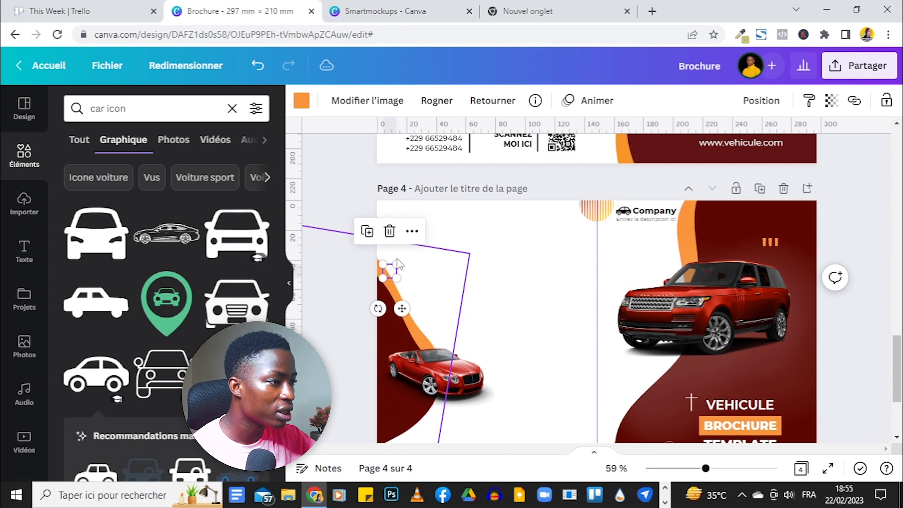
Step: Enlarge and duplicate the copied circle into two concentric orange rings overlapping the back panel's curve
{"action": "left_click", "coordinate": [400, 262]}
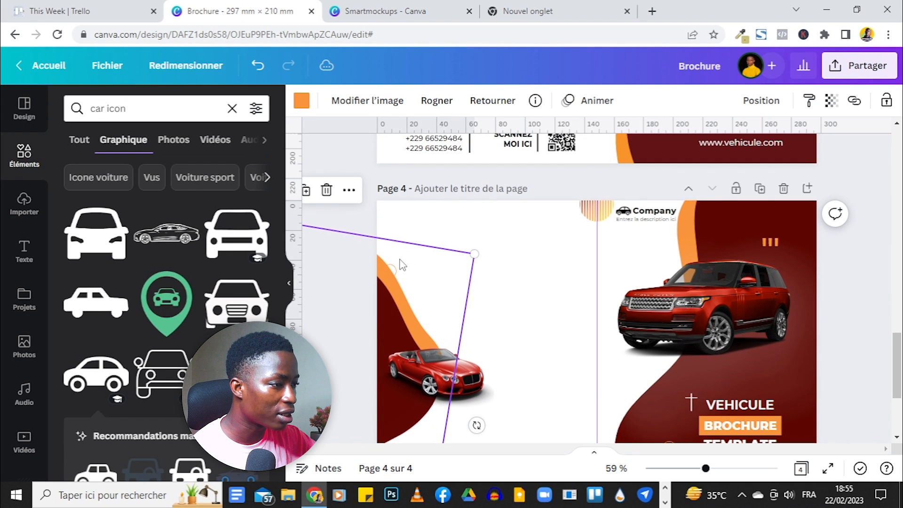
{"action": "key", "text": "ctrl+z"}
{"action": "left_click", "coordinate": [391, 274]}
{"action": "left_click_drag", "start_coordinate": [396, 278], "coordinate": [420, 271]}
{"action": "left_click", "coordinate": [781, 107]}
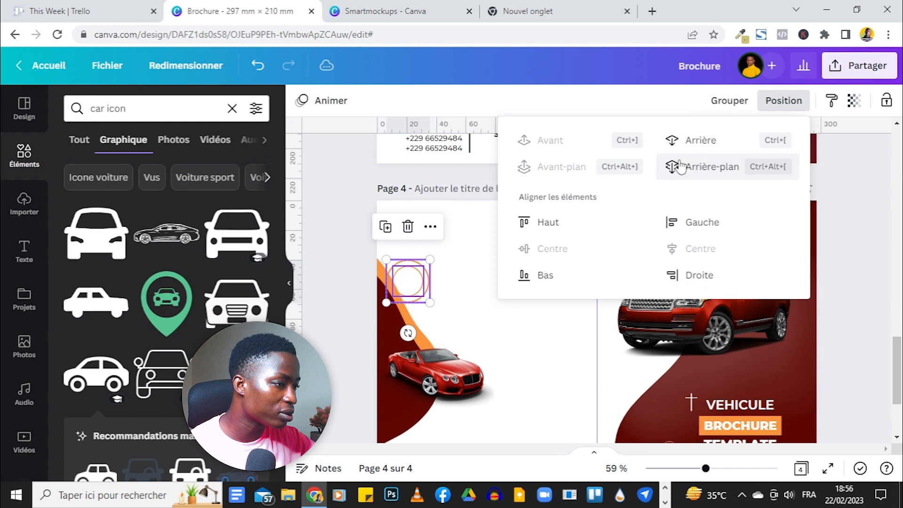
{"action": "left_click", "coordinate": [890, 192]}
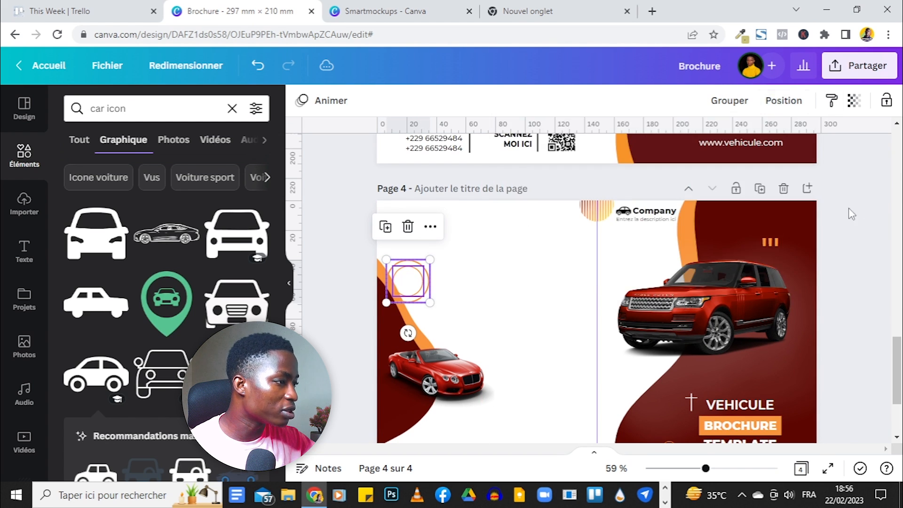
Step: Place another copy of the front cover's small orange circle above the concentric rings on the back panel
{"action": "scroll", "coordinate": [848, 213], "scroll_direction": "up", "scroll_amount": 4}
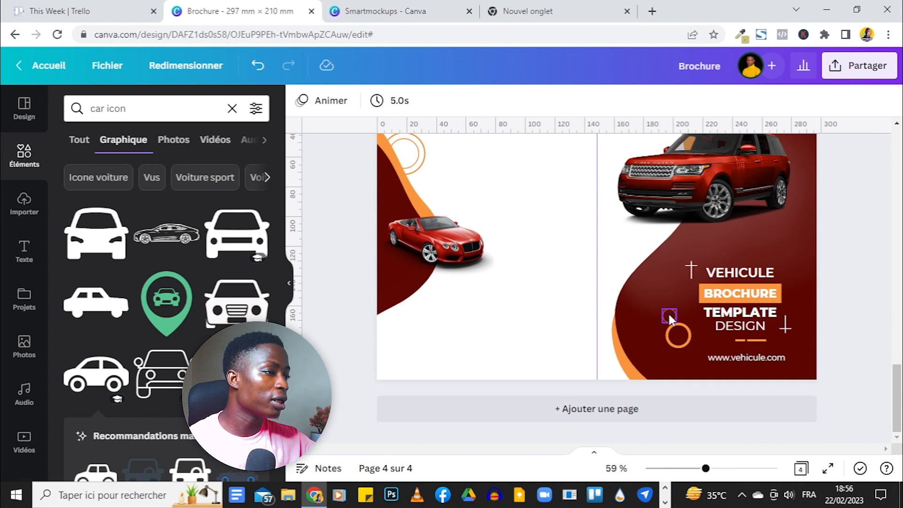
{"action": "left_click", "coordinate": [671, 319]}
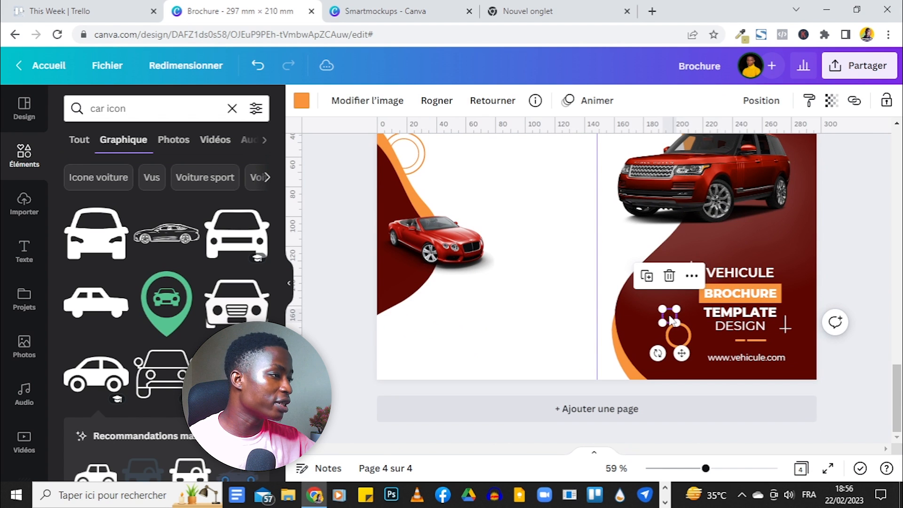
{"action": "left_click_drag", "start_coordinate": [671, 313], "coordinate": [407, 372]}
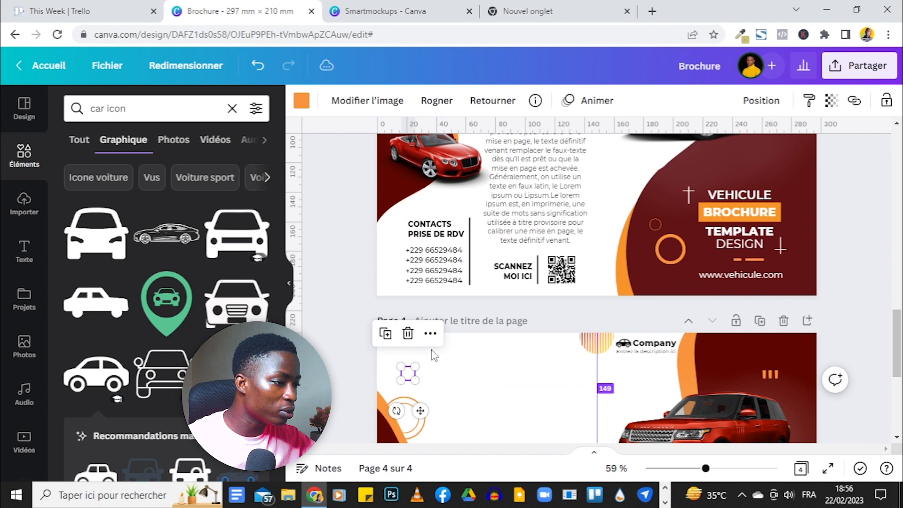
{"action": "left_click", "coordinate": [434, 355]}
{"action": "scroll", "coordinate": [514, 365], "scroll_direction": "down", "scroll_amount": 4}
Step: Add the paragraph placeholder as a black Montserrat Extra-Bold heading, size 15,6, near the top of page 4's back panel
{"action": "scroll", "coordinate": [518, 362], "scroll_direction": "up", "scroll_amount": 10}
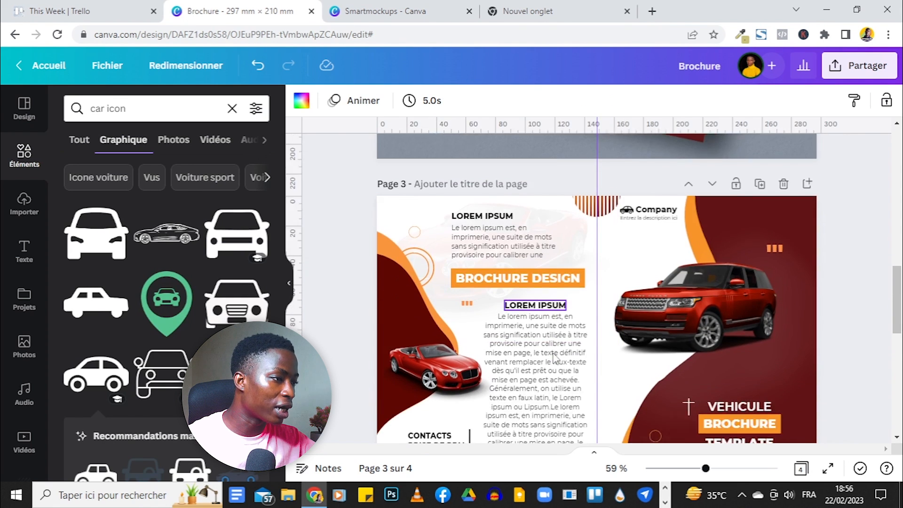
{"action": "scroll", "coordinate": [554, 359], "scroll_direction": "down", "scroll_amount": 3}
{"action": "scroll", "coordinate": [517, 329], "scroll_direction": "up", "scroll_amount": 3}
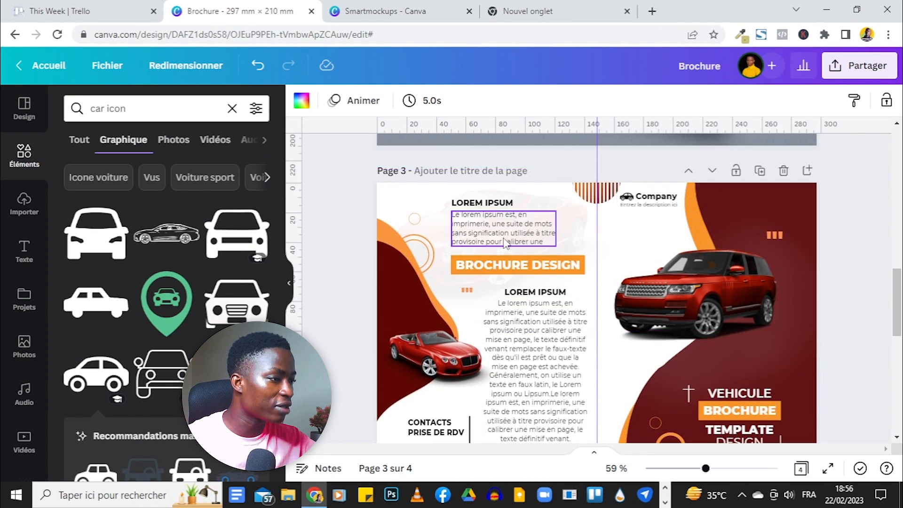
{"action": "scroll", "coordinate": [539, 370], "scroll_direction": "down", "scroll_amount": 6}
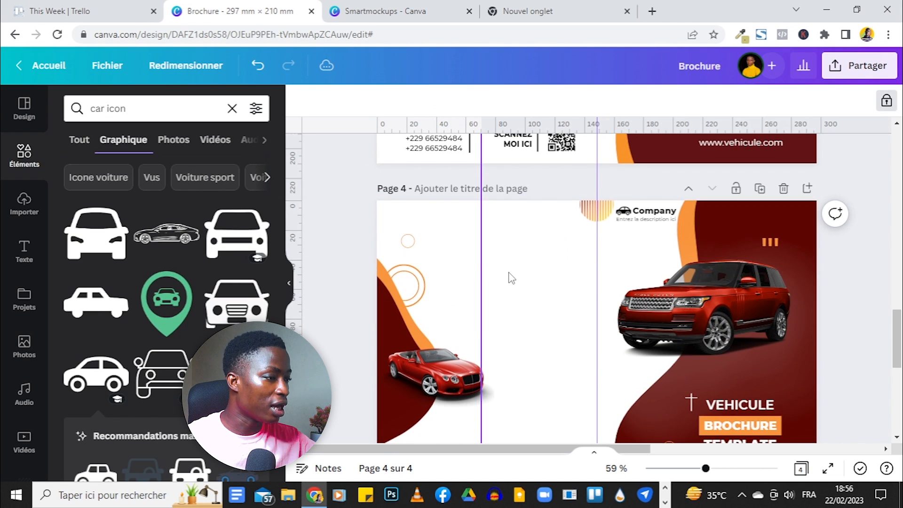
{"action": "key", "text": "t"}
{"action": "left_click_drag", "start_coordinate": [590, 349], "coordinate": [529, 271]}
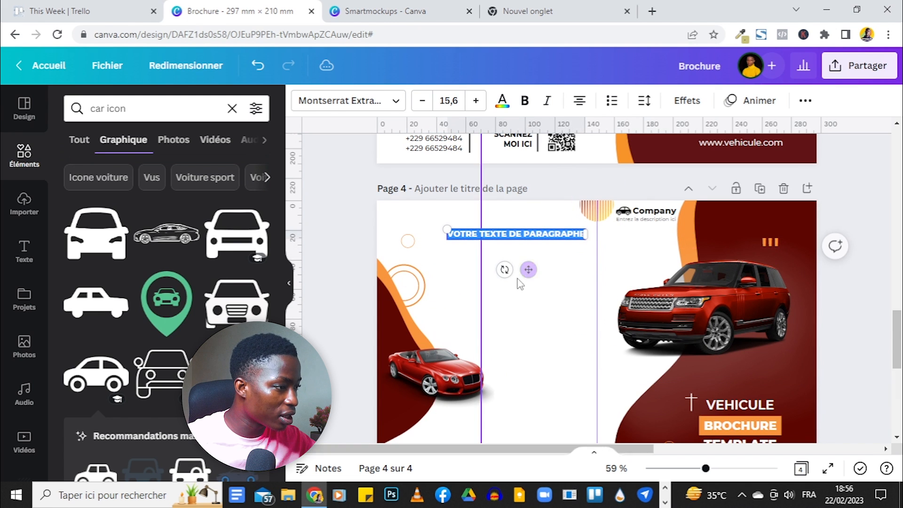
{"action": "left_click", "coordinate": [502, 101]}
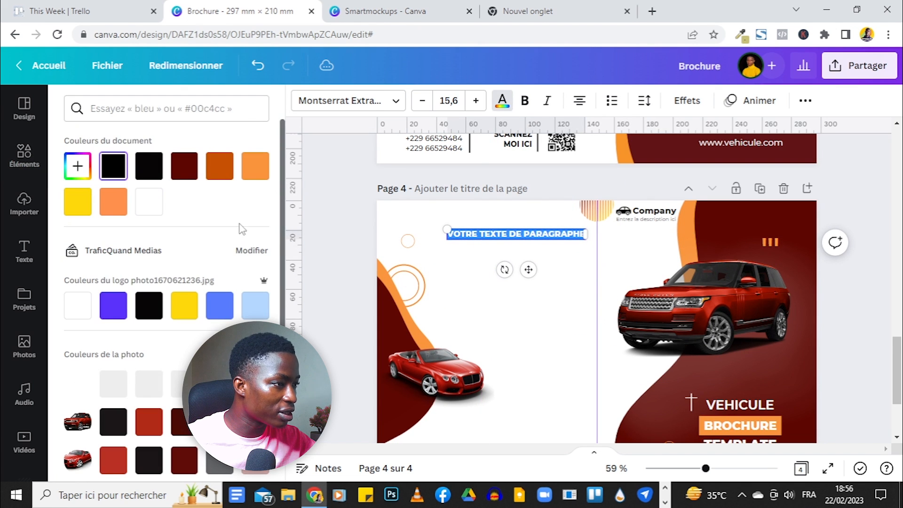
{"action": "left_click", "coordinate": [517, 241]}
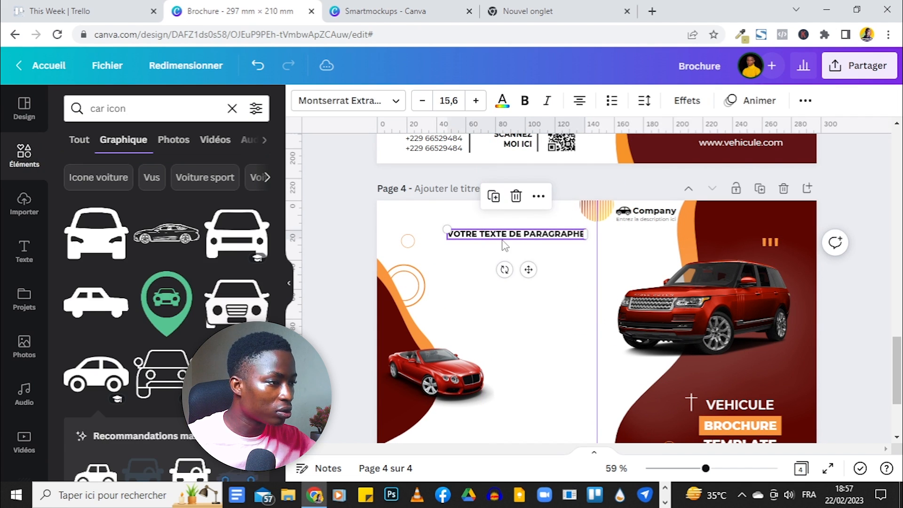
Step: Duplicate the heading just below itself and restyle the copy as regular Montserrat without all caps, left-aligned under it
{"action": "left_click", "coordinate": [493, 196]}
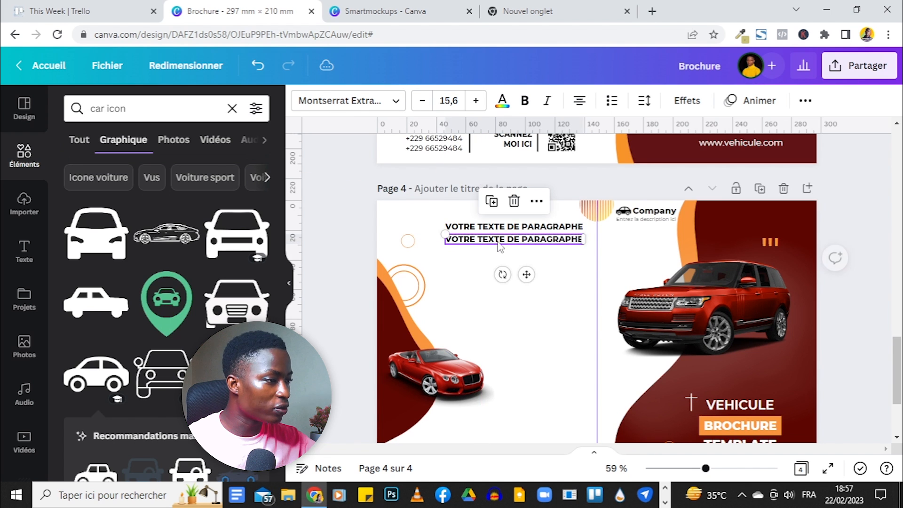
{"action": "scroll", "coordinate": [890, 235], "scroll_direction": "up", "scroll_amount": 5}
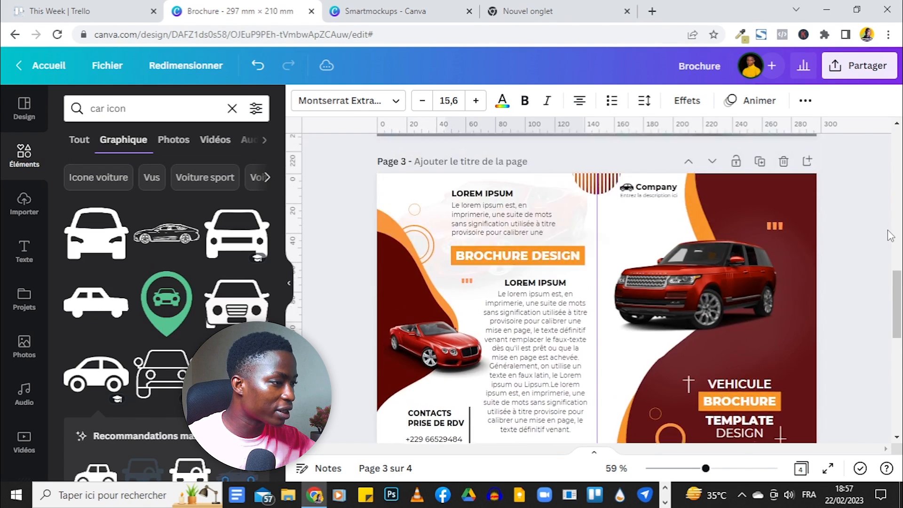
{"action": "scroll", "coordinate": [898, 268], "scroll_direction": "down", "scroll_amount": 5}
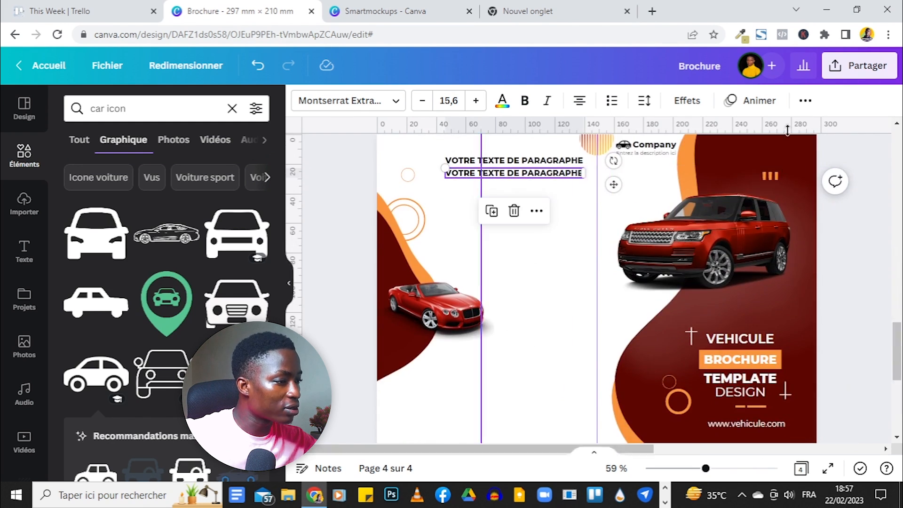
{"action": "left_click", "coordinate": [805, 100]}
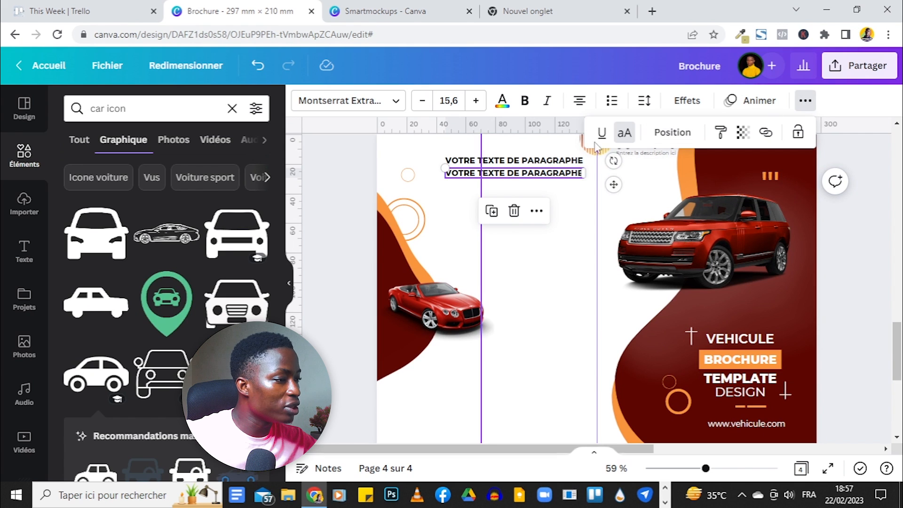
{"action": "left_click", "coordinate": [625, 134]}
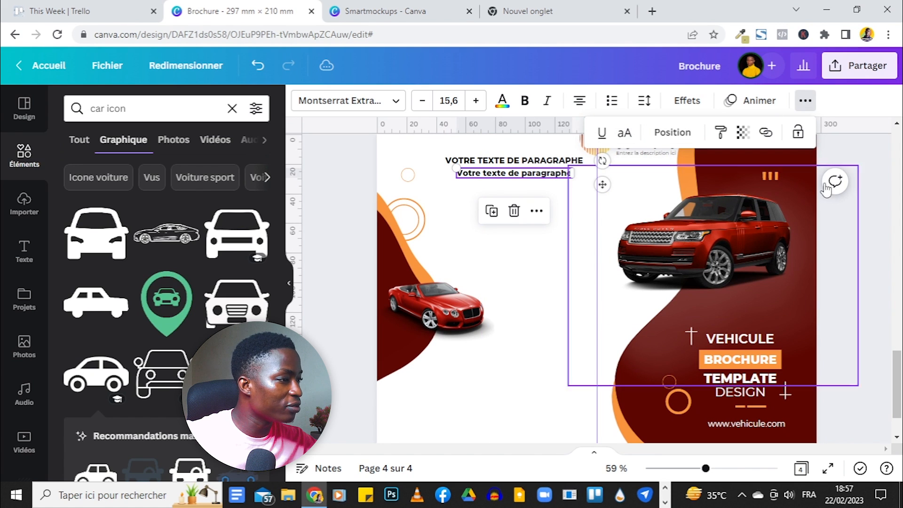
{"action": "left_click", "coordinate": [366, 101]}
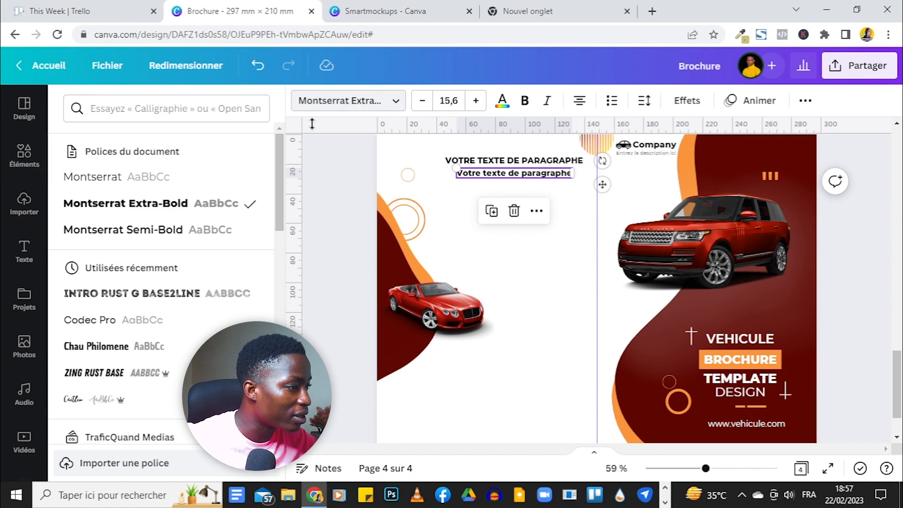
{"action": "left_click", "coordinate": [111, 183]}
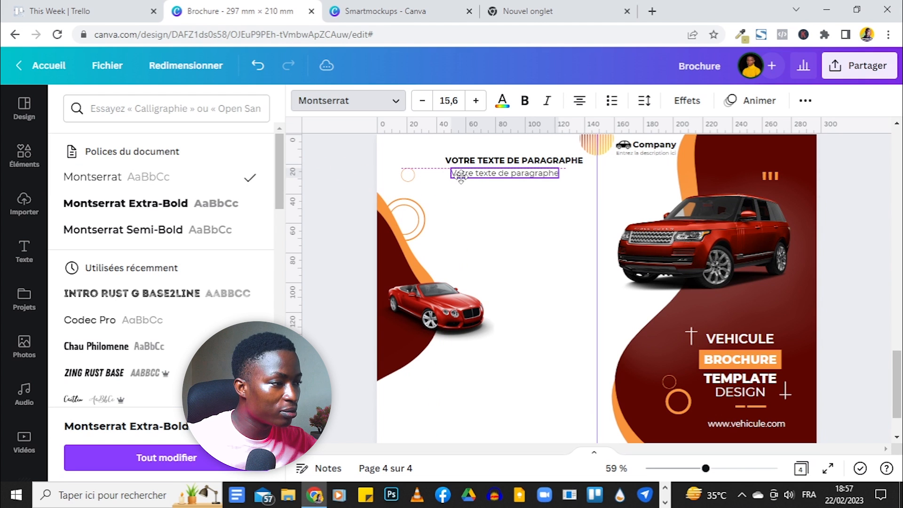
{"action": "left_click", "coordinate": [528, 228]}
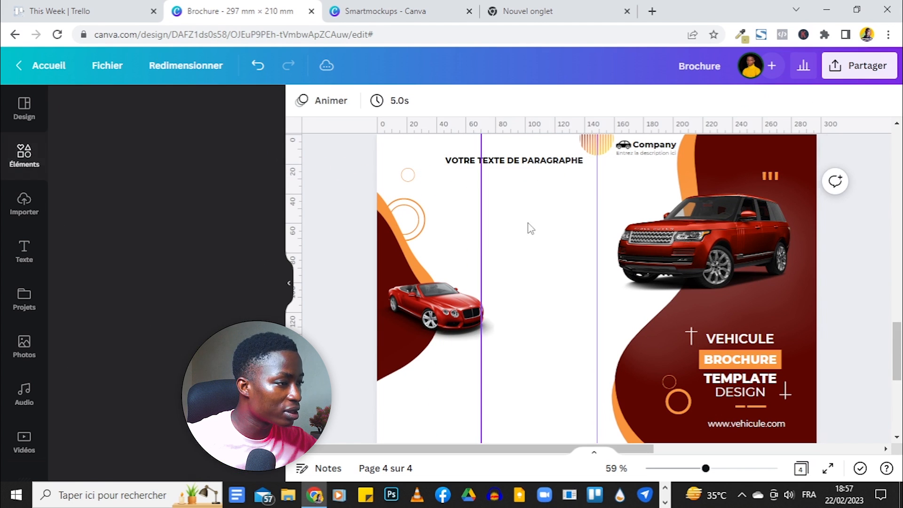
Step: Compare page 3's finished text blocks and its lorem ipsum notes with the placeholders on page 4
{"action": "scroll", "coordinate": [839, 235], "scroll_direction": "up", "scroll_amount": 4}
{"action": "scroll", "coordinate": [839, 235], "scroll_direction": "up", "scroll_amount": 5}
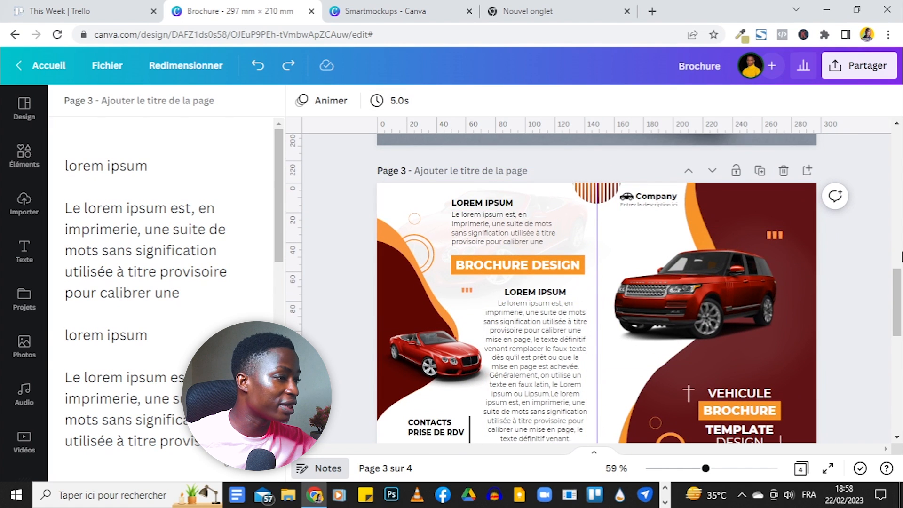
{"action": "scroll", "coordinate": [506, 247], "scroll_direction": "down", "scroll_amount": 6}
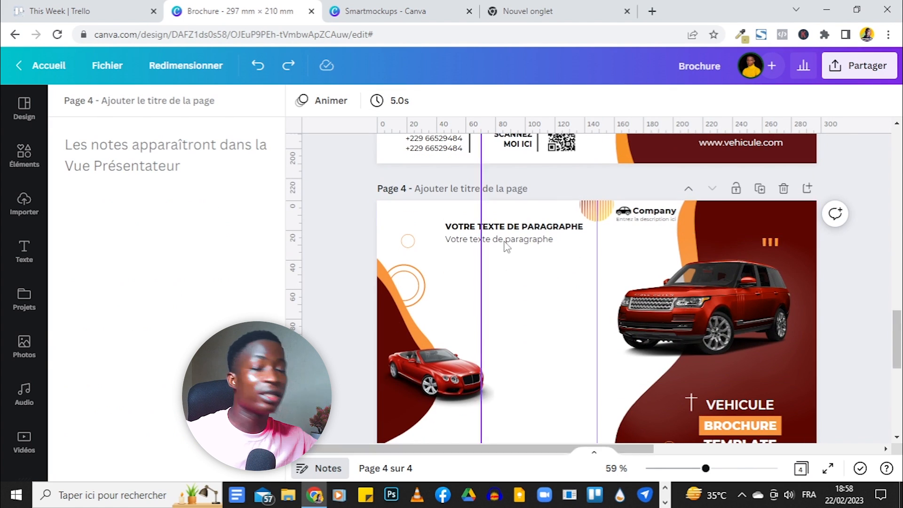
{"action": "scroll", "coordinate": [506, 246], "scroll_direction": "up", "scroll_amount": 5}
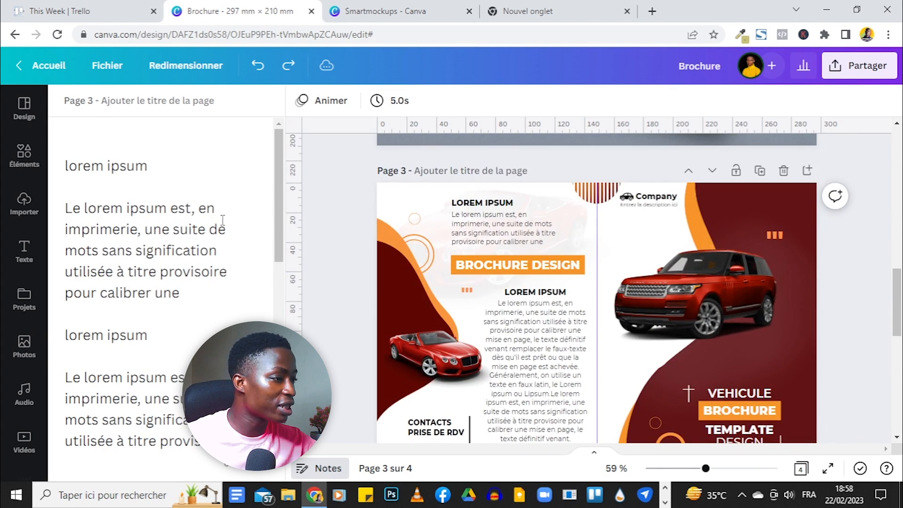
{"action": "scroll", "coordinate": [222, 220], "scroll_direction": "down", "scroll_amount": 8}
{"action": "scroll", "coordinate": [221, 292], "scroll_direction": "up", "scroll_amount": 8}
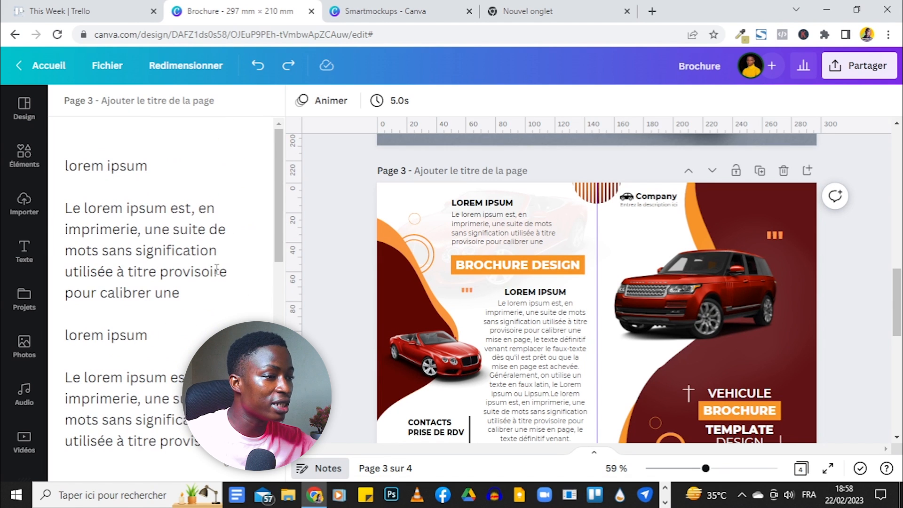
Step: Copy the heading and body placeholders to the back panel's middle and lower edge, plus one extra heading beside the lower pair
{"action": "scroll", "coordinate": [254, 166], "scroll_direction": "down", "scroll_amount": 8}
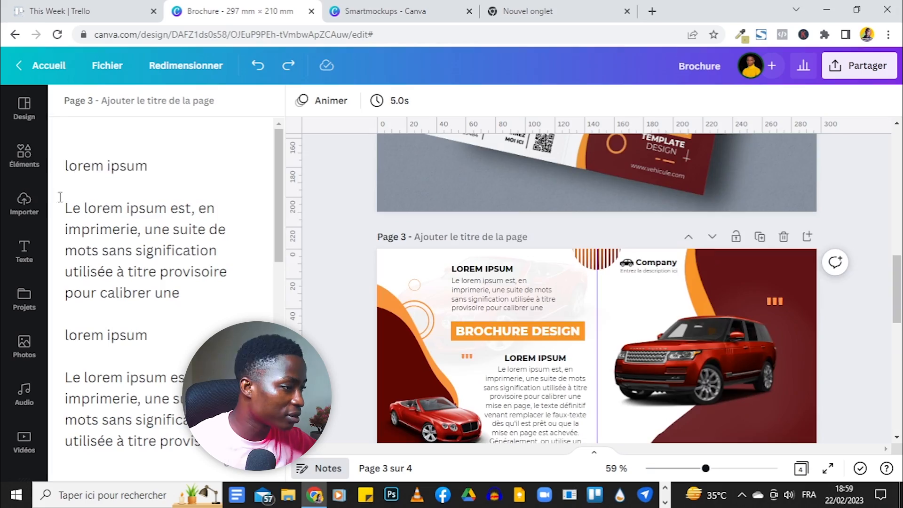
{"action": "scroll", "coordinate": [869, 284], "scroll_direction": "down", "scroll_amount": 5}
{"action": "scroll", "coordinate": [869, 285], "scroll_direction": "down", "scroll_amount": 3}
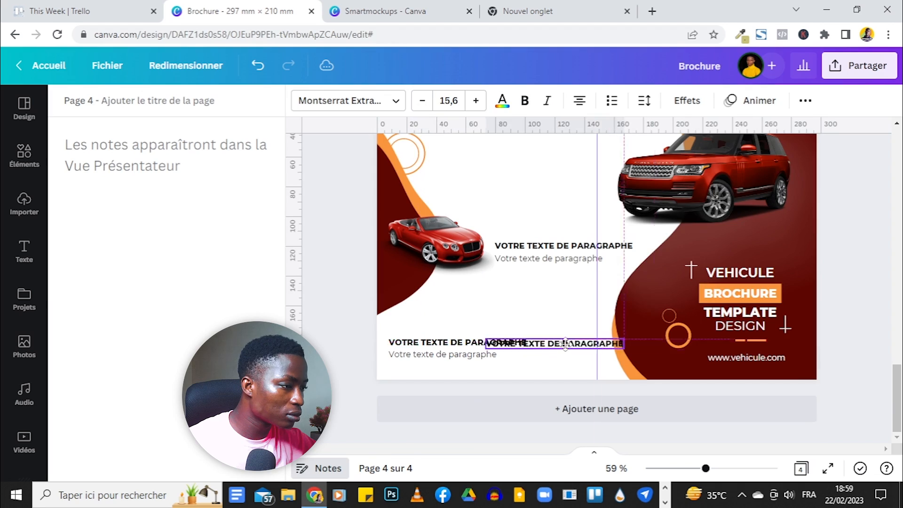
Step: Replace the back panel's top heading with lorem ipsum copied from page 3's notes and left-align it over the body text
{"action": "scroll", "coordinate": [597, 282], "scroll_direction": "up", "scroll_amount": 5}
{"action": "triple_click", "coordinate": [106, 165]}
{"action": "key", "text": "ctrl+c"}
{"action": "key", "text": "ctrl+v"}
{"action": "double_click", "coordinate": [514, 358]}
{"action": "key", "text": "ctrl+v"}
{"action": "left_click_drag", "start_coordinate": [526, 397], "coordinate": [489, 399]}
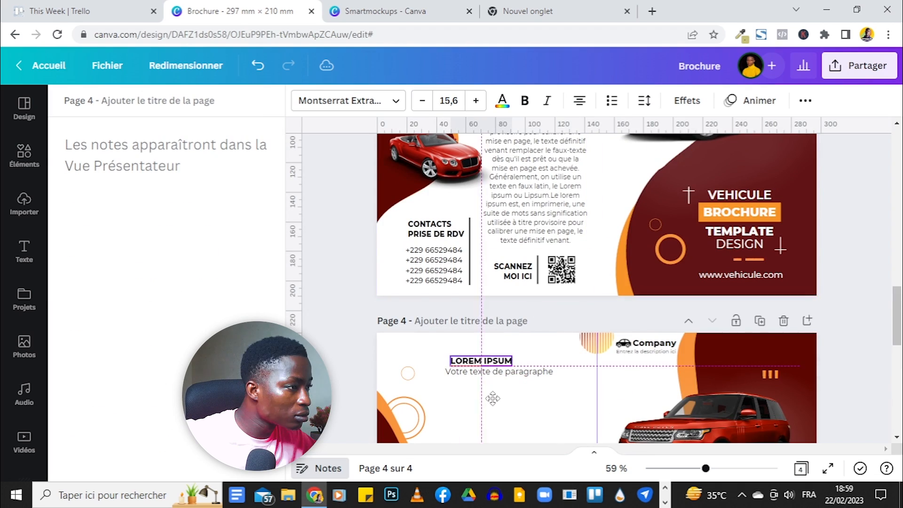
Step: Paste the short Le lorem ipsum est paragraph from the notes into the upper body text and wrap it to four lines
{"action": "scroll", "coordinate": [489, 329], "scroll_direction": "up", "scroll_amount": 2}
{"action": "triple_click", "coordinate": [147, 231]}
{"action": "key", "text": "ctrl+c"}
{"action": "scroll", "coordinate": [517, 282], "scroll_direction": "down", "scroll_amount": 5}
{"action": "double_click", "coordinate": [520, 239]}
{"action": "key", "text": "ctrl+v"}
{"action": "key", "text": "ctrl+a"}
{"action": "left_click_drag", "start_coordinate": [817, 248], "coordinate": [519, 249]}
{"action": "left_click_drag", "start_coordinate": [435, 265], "coordinate": [503, 270]}
{"action": "left_click", "coordinate": [846, 214]}
Step: Replace the back panel's middle heading with LOREM IPSUM and centre it above its body placeholder
{"action": "left_click", "coordinate": [512, 261]}
{"action": "scroll", "coordinate": [874, 255], "scroll_direction": "up", "scroll_amount": 5}
{"action": "scroll", "coordinate": [582, 362], "scroll_direction": "down", "scroll_amount": 7}
{"action": "double_click", "coordinate": [565, 266]}
{"action": "key", "text": "ctrl+v"}
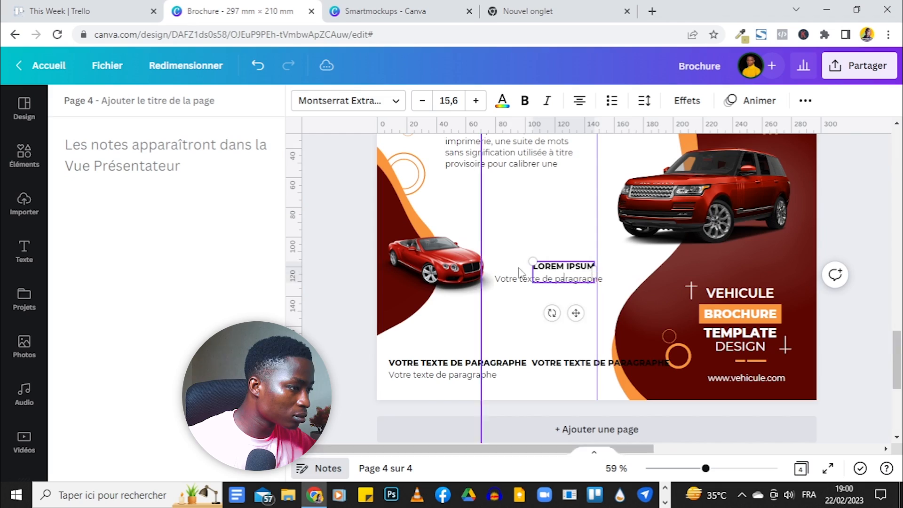
{"action": "left_click_drag", "start_coordinate": [564, 266], "coordinate": [541, 260]}
Step: Paste the long lorem ipsum paragraph from the notes into the middle body text and narrow it to a column
{"action": "scroll", "coordinate": [850, 195], "scroll_direction": "up", "scroll_amount": 6}
{"action": "triple_click", "coordinate": [123, 400]}
{"action": "double_click", "coordinate": [548, 262]}
{"action": "key", "text": "ctrl+v"}
{"action": "left_click_drag", "start_coordinate": [720, 292], "coordinate": [548, 287]}
{"action": "left_click_drag", "start_coordinate": [542, 240], "coordinate": [542, 187]}
{"action": "left_click_drag", "start_coordinate": [545, 287], "coordinate": [546, 253]}
{"action": "scroll", "coordinate": [546, 252], "scroll_direction": "down", "scroll_amount": 1}
{"action": "left_click", "coordinate": [832, 270]}
Step: Resize the middle paragraph and trim its text so that it ends at le Lorem ipsum ou Lipsum
{"action": "scroll", "coordinate": [833, 270], "scroll_direction": "up", "scroll_amount": 7}
{"action": "scroll", "coordinate": [832, 270], "scroll_direction": "up", "scroll_amount": 2}
{"action": "scroll", "coordinate": [887, 254], "scroll_direction": "down", "scroll_amount": 8}
{"action": "left_click", "coordinate": [541, 282]}
{"action": "left_click_drag", "start_coordinate": [573, 294], "coordinate": [587, 303]}
{"action": "left_click_drag", "start_coordinate": [554, 355], "coordinate": [552, 300]}
{"action": "key", "text": "BackSpace"}
{"action": "left_click", "coordinate": [844, 237]}
Step: Reposition the middle heading and its paragraph between the convertible and the fold line to match page 3
{"action": "left_click_drag", "start_coordinate": [540, 254], "coordinate": [543, 257]}
{"action": "scroll", "coordinate": [877, 147], "scroll_direction": "up", "scroll_amount": 7}
{"action": "scroll", "coordinate": [876, 148], "scroll_direction": "down", "scroll_amount": 7}
{"action": "left_click", "coordinate": [541, 189], "text": "shift"}
{"action": "left_click_drag", "start_coordinate": [493, 184], "coordinate": [487, 177]}
{"action": "left_click", "coordinate": [830, 235]}
{"action": "scroll", "coordinate": [853, 261], "scroll_direction": "up", "scroll_amount": 7}
{"action": "scroll", "coordinate": [854, 261], "scroll_direction": "down", "scroll_amount": 7}
Step: Replace the lower heading with CONTACTS PRISE DE RDV on two left-aligned lines below the convertible
{"action": "scroll", "coordinate": [853, 261], "scroll_direction": "up", "scroll_amount": 6}
{"action": "left_click", "coordinate": [435, 233]}
{"action": "scroll", "coordinate": [173, 249], "scroll_direction": "down", "scroll_amount": 10}
{"action": "left_click_drag", "start_coordinate": [145, 377], "coordinate": [65, 356]}
{"action": "scroll", "coordinate": [463, 344], "scroll_direction": "down", "scroll_amount": 6}
{"action": "double_click", "coordinate": [458, 346]}
{"action": "key", "text": "ctrl+v"}
{"action": "key", "text": "ctrl+a"}
{"action": "left_click", "coordinate": [572, 110]}
{"action": "left_click_drag", "start_coordinate": [449, 341], "coordinate": [424, 310]}
Step: Delete the lower body placeholder and paste page 3's phone number list under the contacts heading
{"action": "left_click", "coordinate": [435, 354]}
{"action": "key", "text": "Delete"}
{"action": "scroll", "coordinate": [848, 270], "scroll_direction": "up", "scroll_amount": 6}
{"action": "scroll", "coordinate": [849, 269], "scroll_direction": "down", "scroll_amount": 6}
{"action": "key", "text": "ctrl+v"}
Step: Change the remaining heading placeholder to SCANNEZ MO ICI on two lines and place it beside the contact details
{"action": "double_click", "coordinate": [600, 342]}
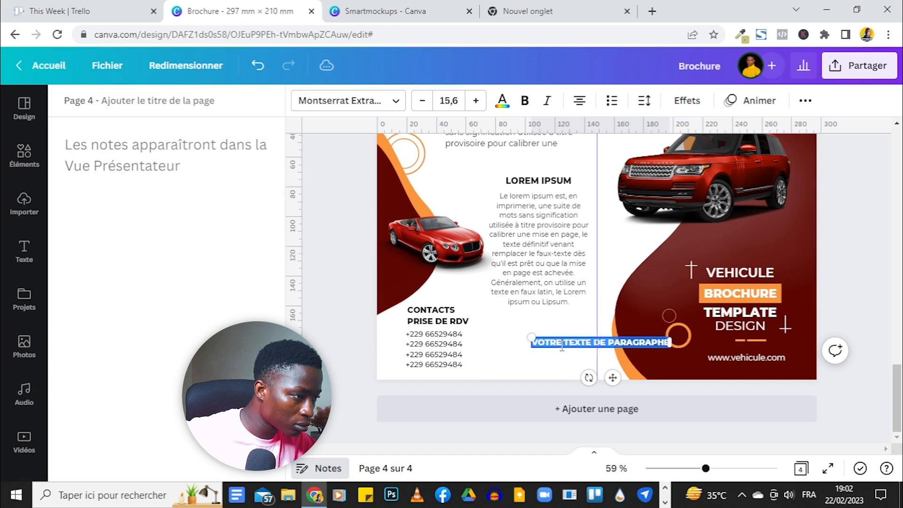
{"action": "type", "text": "SCANNEZ MOI"}
{"action": "scroll", "coordinate": [630, 376], "scroll_direction": "up", "scroll_amount": 3}
{"action": "type", "text": "ICI"}
{"action": "left_click_drag", "start_coordinate": [639, 428], "coordinate": [619, 429]}
{"action": "scroll", "coordinate": [623, 324], "scroll_direction": "down", "scroll_amount": 2}
{"action": "left_click_drag", "start_coordinate": [591, 347], "coordinate": [514, 347]}
Step: Shift the middle LOREM IPSUM heading and its paragraph slightly down the back panel, using page 3 as reference
{"action": "left_click", "coordinate": [854, 203]}
{"action": "scroll", "coordinate": [855, 203], "scroll_direction": "up", "scroll_amount": 15}
{"action": "scroll", "coordinate": [854, 202], "scroll_direction": "down", "scroll_amount": 11}
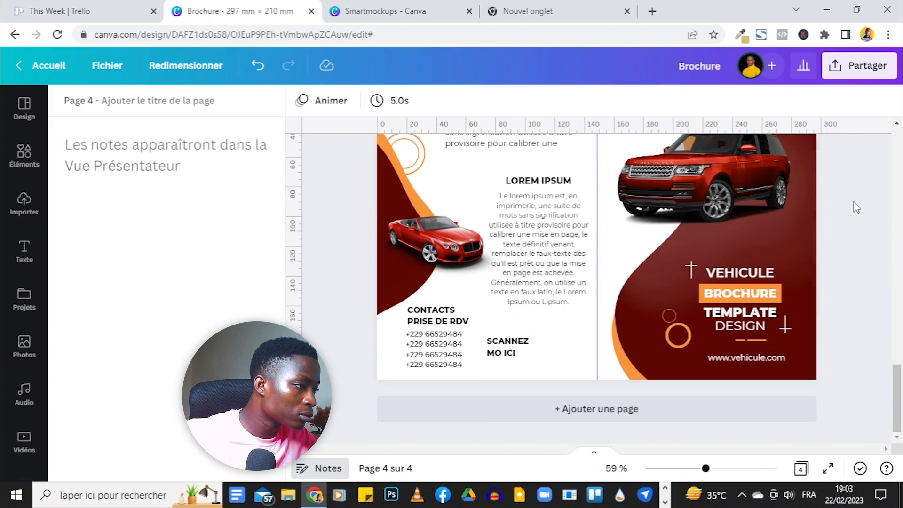
{"action": "left_click", "coordinate": [518, 199]}
{"action": "left_click", "coordinate": [538, 182]}
{"action": "left_click", "coordinate": [848, 204]}
{"action": "scroll", "coordinate": [847, 204], "scroll_direction": "up", "scroll_amount": 2}
{"action": "scroll", "coordinate": [848, 204], "scroll_direction": "down", "scroll_amount": 1}
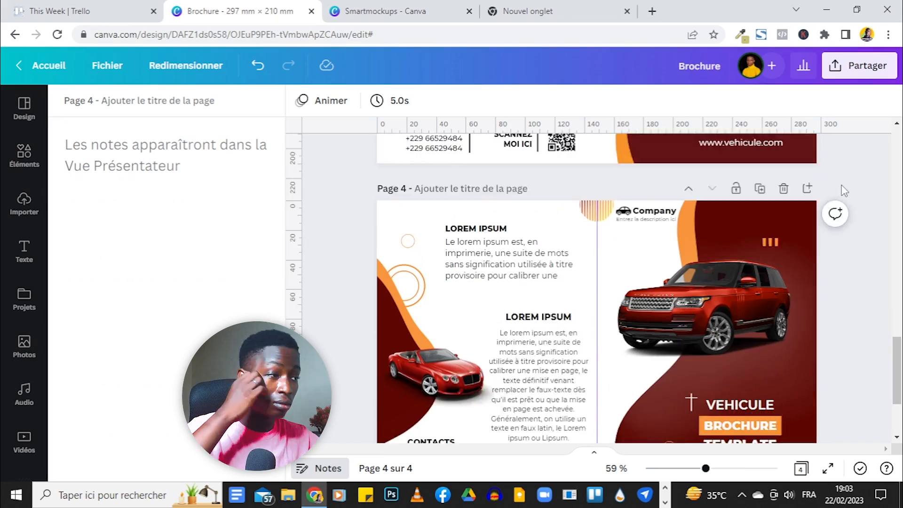
Step: Copy the front cover's orange BROCHURE banner between the back panel's two text blocks and open its text for editing
{"action": "left_click", "coordinate": [741, 423]}
{"action": "key", "text": "ctrl+c"}
{"action": "key", "text": "ctrl+v"}
{"action": "left_click_drag", "start_coordinate": [740, 390], "coordinate": [493, 285]}
{"action": "scroll", "coordinate": [494, 285], "scroll_direction": "down", "scroll_amount": 3}
{"action": "left_click_drag", "start_coordinate": [455, 170], "coordinate": [513, 174]}
{"action": "left_click", "coordinate": [512, 169]}
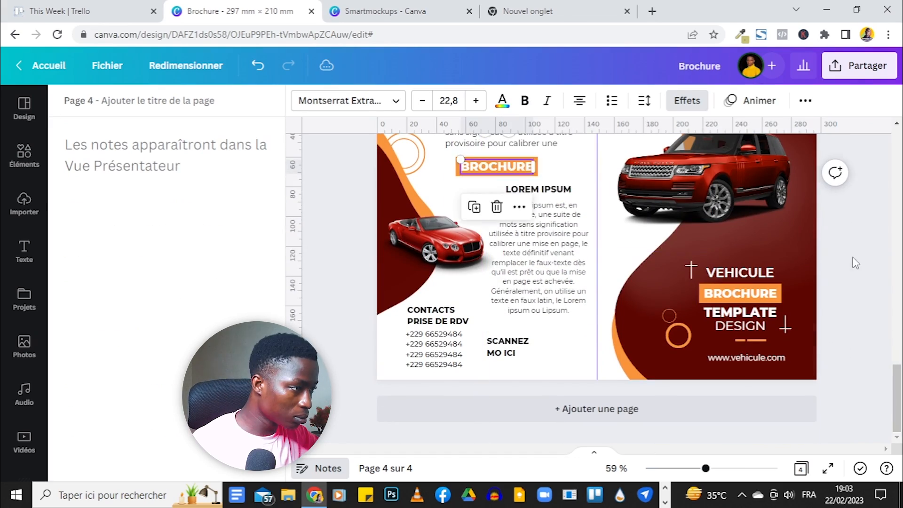
Step: Complete the back panel's orange banner text so it reads BROCHURE DESIGN, using page 3 as reference
{"action": "scroll", "coordinate": [513, 174], "scroll_direction": "up", "scroll_amount": 4}
{"action": "type", "text": "DESIGN"}
{"action": "scroll", "coordinate": [543, 261], "scroll_direction": "down", "scroll_amount": 2}
{"action": "left_click", "coordinate": [509, 207]}
{"action": "left_click", "coordinate": [857, 192]}
{"action": "scroll", "coordinate": [856, 191], "scroll_direction": "up", "scroll_amount": 5}
{"action": "scroll", "coordinate": [857, 192], "scroll_direction": "down", "scroll_amount": 5}
{"action": "left_click", "coordinate": [770, 197]}
{"action": "left_click", "coordinate": [867, 221]}
{"action": "scroll", "coordinate": [866, 202], "scroll_direction": "up", "scroll_amount": 5}
{"action": "scroll", "coordinate": [866, 203], "scroll_direction": "down", "scroll_amount": 3}
{"action": "scroll", "coordinate": [868, 207], "scroll_direction": "down", "scroll_amount": 5}
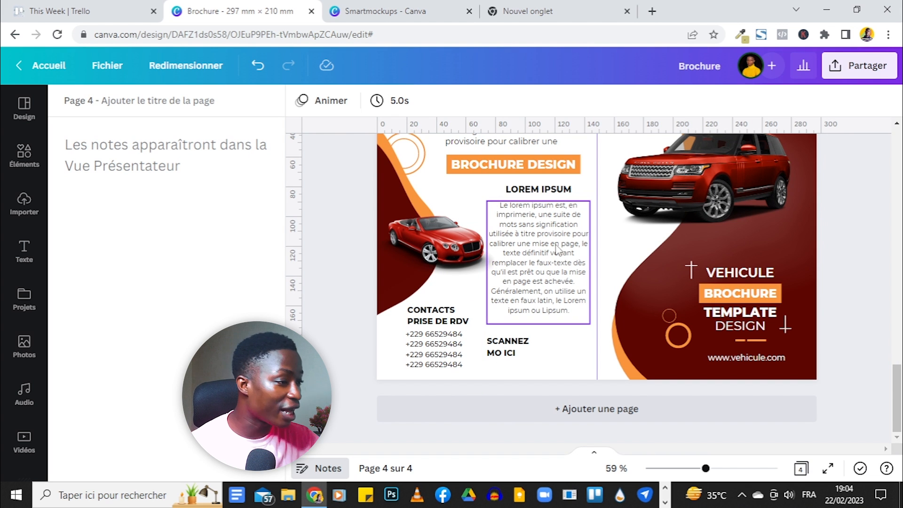
Step: Copy page 3's vertical divider line to page 4, placing one beside the contact details and one beside the SCANNEZ MO ICI heading
{"action": "scroll", "coordinate": [844, 268], "scroll_direction": "up", "scroll_amount": 10}
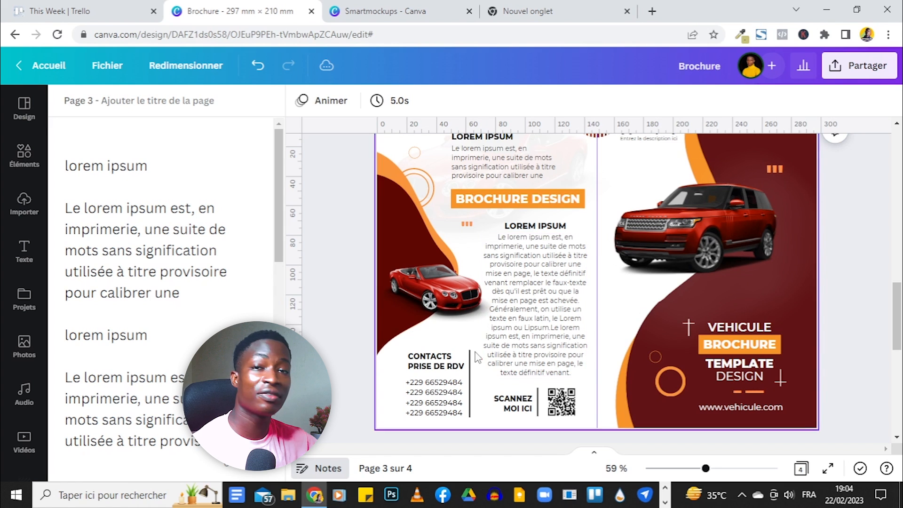
{"action": "left_click", "coordinate": [470, 373]}
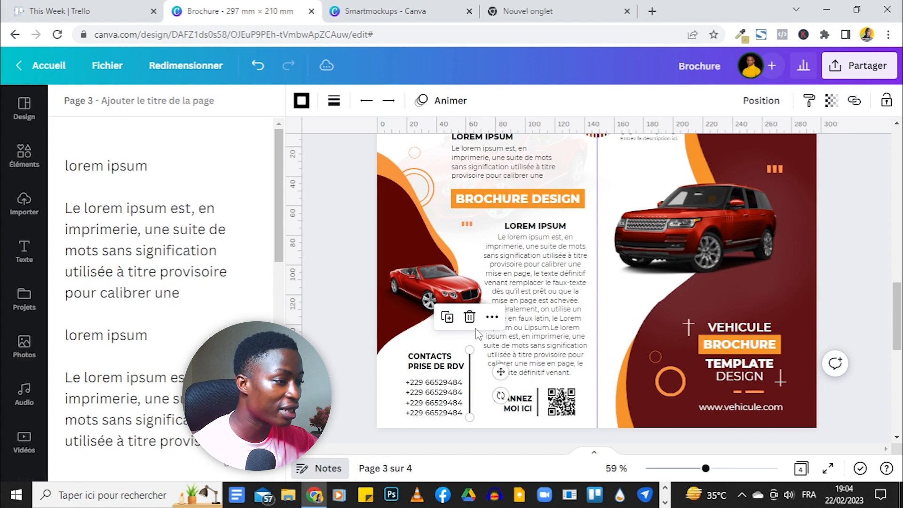
{"action": "scroll", "coordinate": [862, 267], "scroll_direction": "down", "scroll_amount": 8}
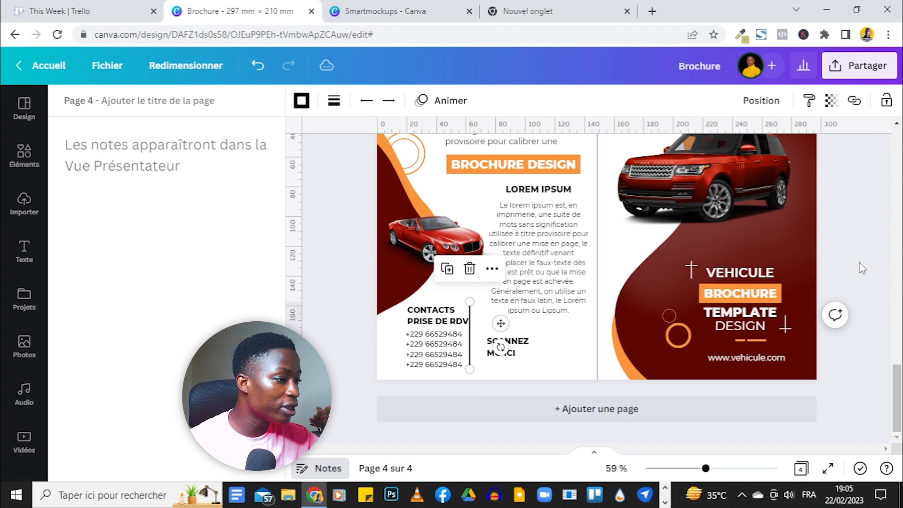
{"action": "left_click_drag", "start_coordinate": [501, 323], "coordinate": [538, 337]}
{"action": "left_click", "coordinate": [452, 271]}
Step: Duplicate the front cover's three small orange bars and place the copy beside the start of the back panel's BROCHURE DESIGN banner
{"action": "scroll", "coordinate": [773, 304], "scroll_direction": "up", "scroll_amount": 4}
{"action": "left_click", "coordinate": [771, 308]}
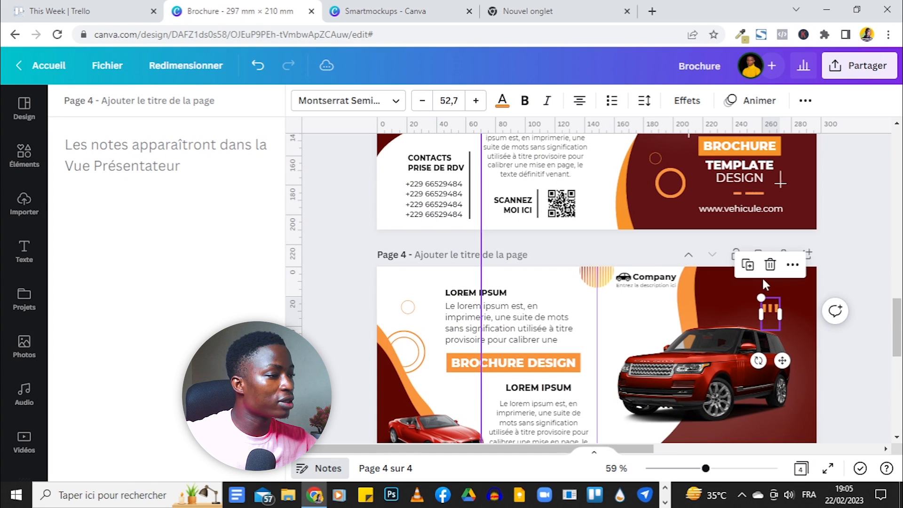
{"action": "left_click", "coordinate": [747, 266]}
{"action": "left_click_drag", "start_coordinate": [780, 322], "coordinate": [423, 356]}
Step: Shrink the BROCHURE DESIGN banner slightly to leave space next to the orange bars, and compare the back panel with page 3
{"action": "left_click", "coordinate": [473, 366]}
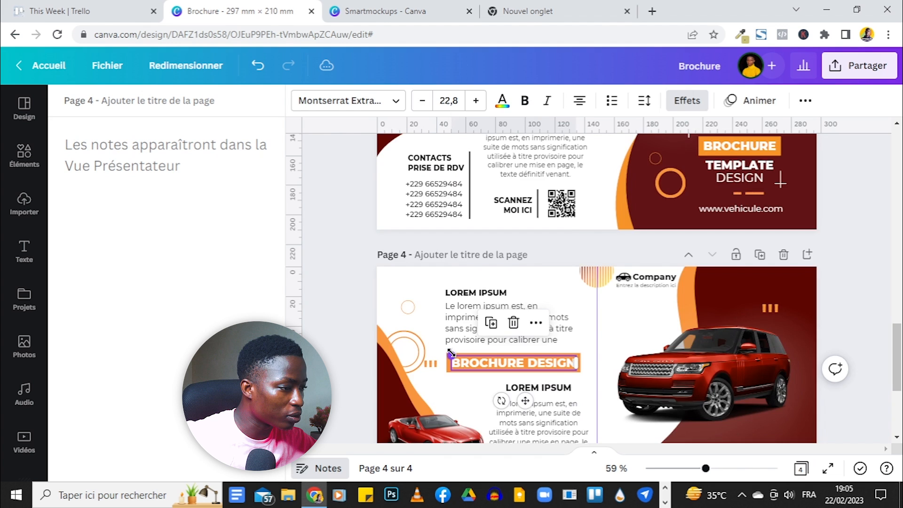
{"action": "left_click", "coordinate": [862, 282]}
{"action": "scroll", "coordinate": [862, 282], "scroll_direction": "down", "scroll_amount": 4}
{"action": "scroll", "coordinate": [872, 295], "scroll_direction": "up", "scroll_amount": 5}
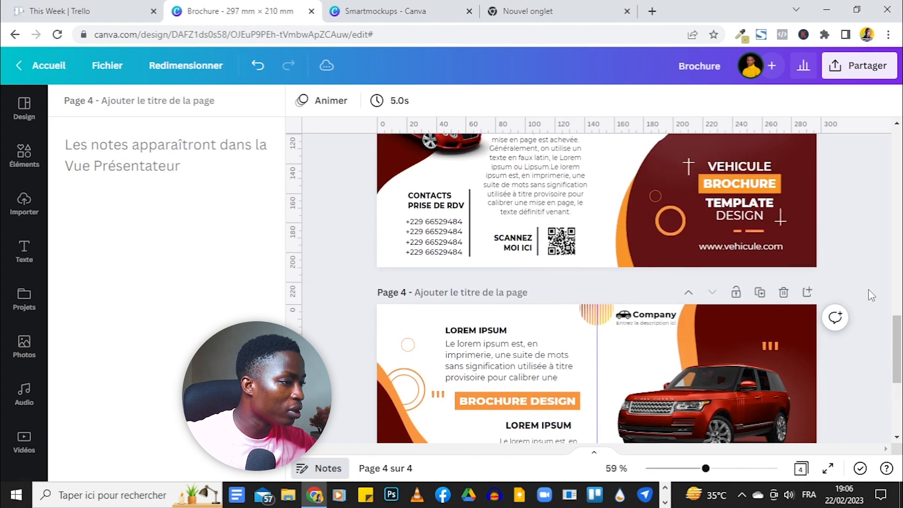
{"action": "scroll", "coordinate": [857, 208], "scroll_direction": "down", "scroll_amount": 5}
{"action": "scroll", "coordinate": [857, 208], "scroll_direction": "up", "scroll_amount": 5}
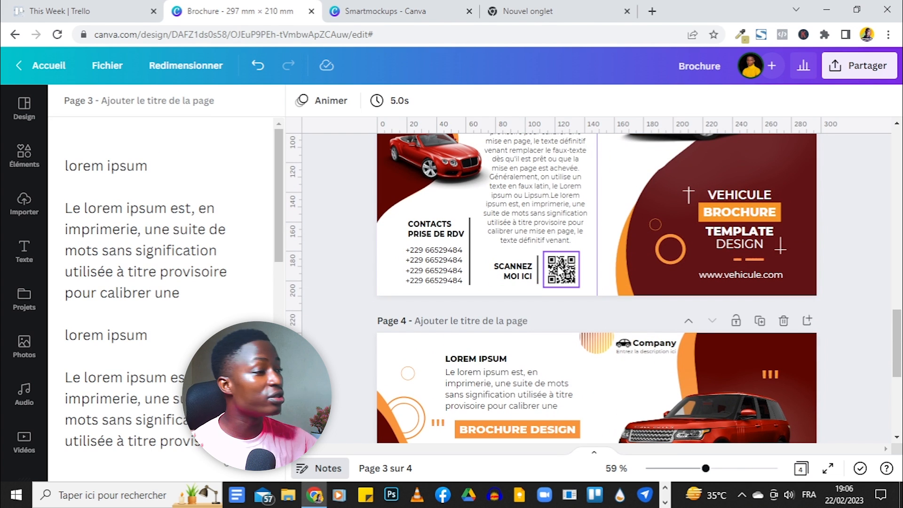
Step: Find the Code QR app among the popular Canva apps and start using it in the design
{"action": "scroll", "coordinate": [866, 219], "scroll_direction": "down", "scroll_amount": 5}
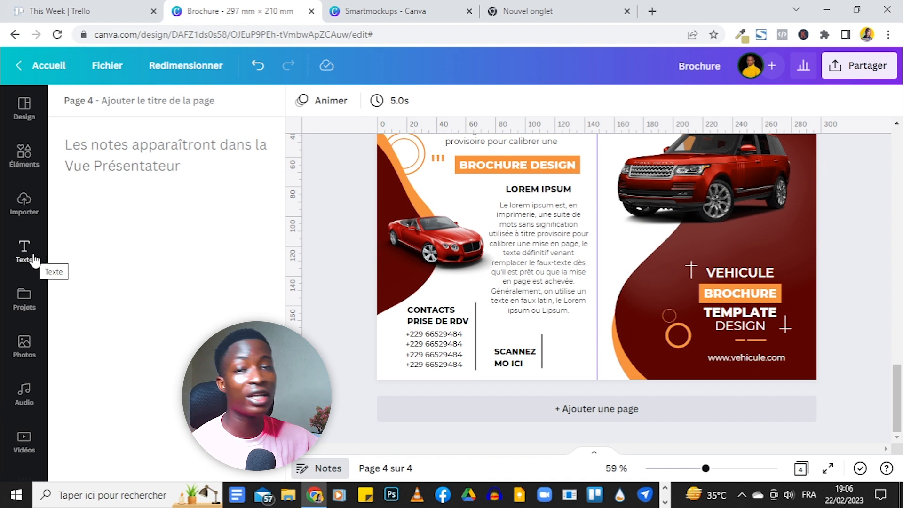
{"action": "scroll", "coordinate": [34, 258], "scroll_direction": "down", "scroll_amount": 5}
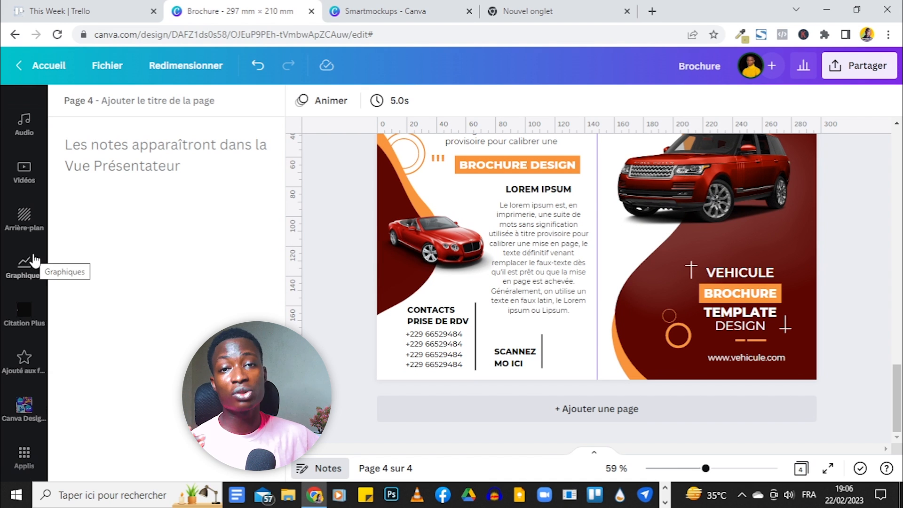
{"action": "left_click", "coordinate": [24, 455]}
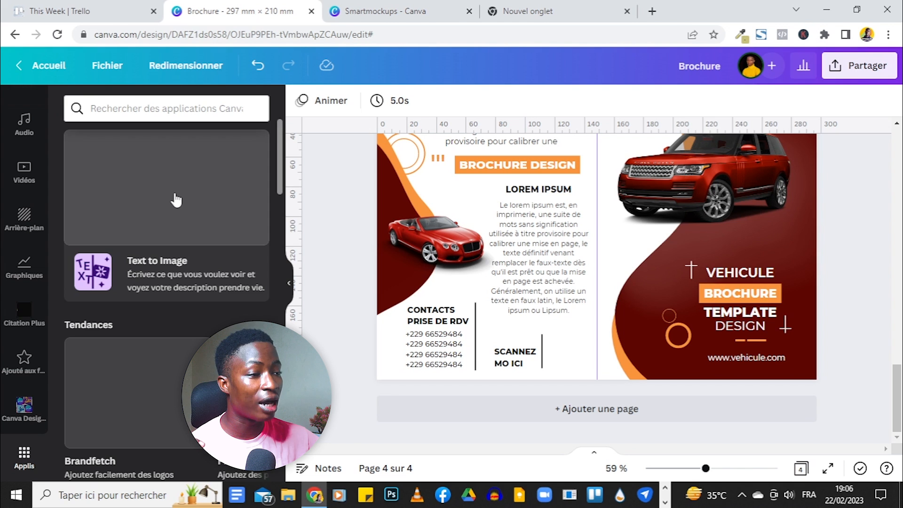
{"action": "scroll", "coordinate": [176, 200], "scroll_direction": "down", "scroll_amount": 5}
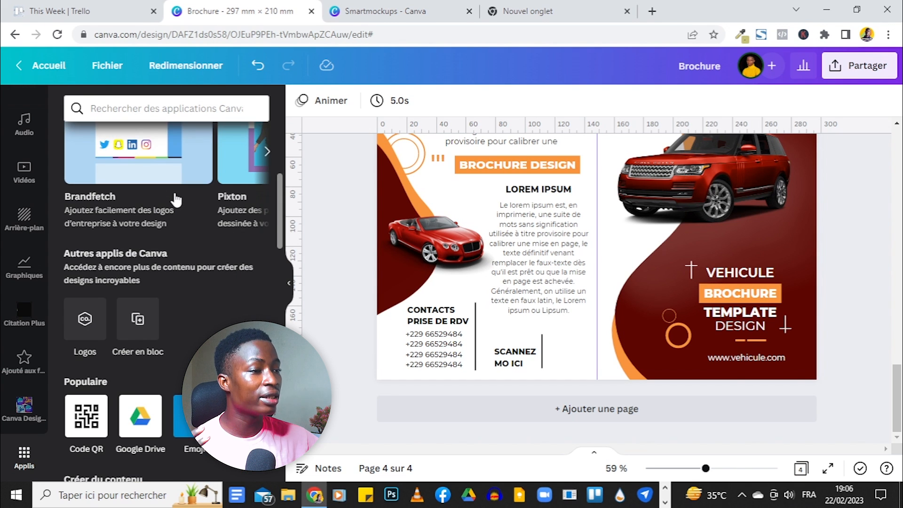
{"action": "scroll", "coordinate": [177, 200], "scroll_direction": "down", "scroll_amount": 3}
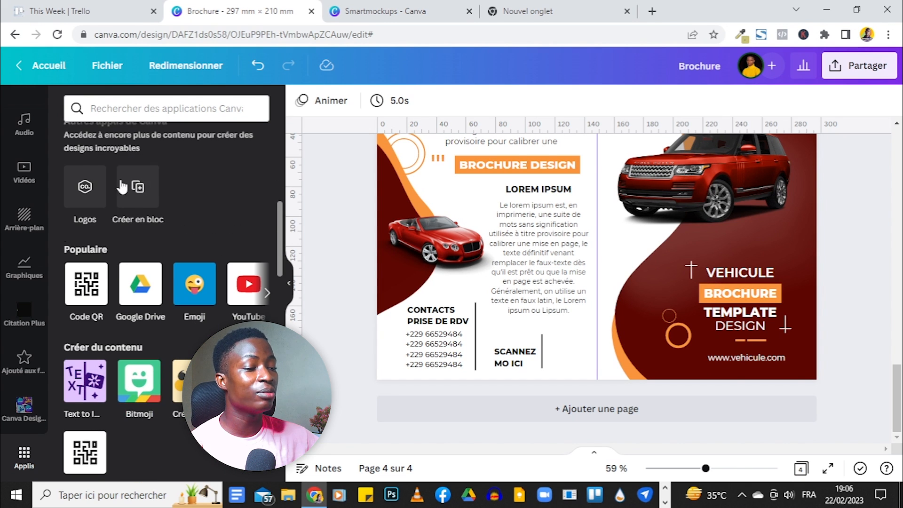
{"action": "left_click", "coordinate": [87, 277]}
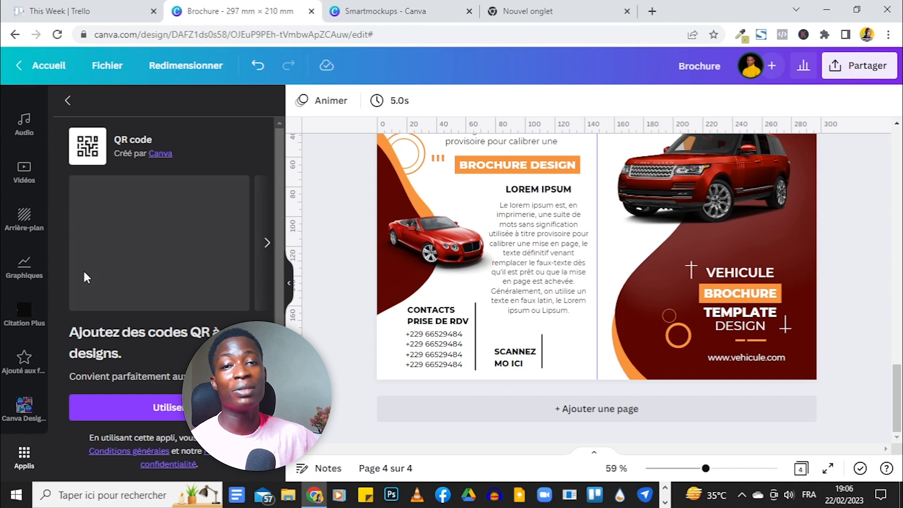
{"action": "left_click", "coordinate": [141, 407]}
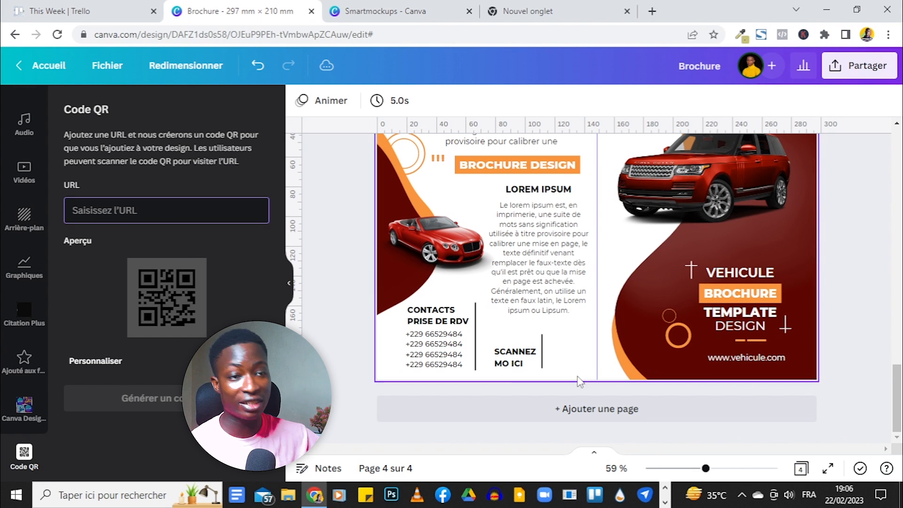
{"action": "left_click", "coordinate": [747, 358]}
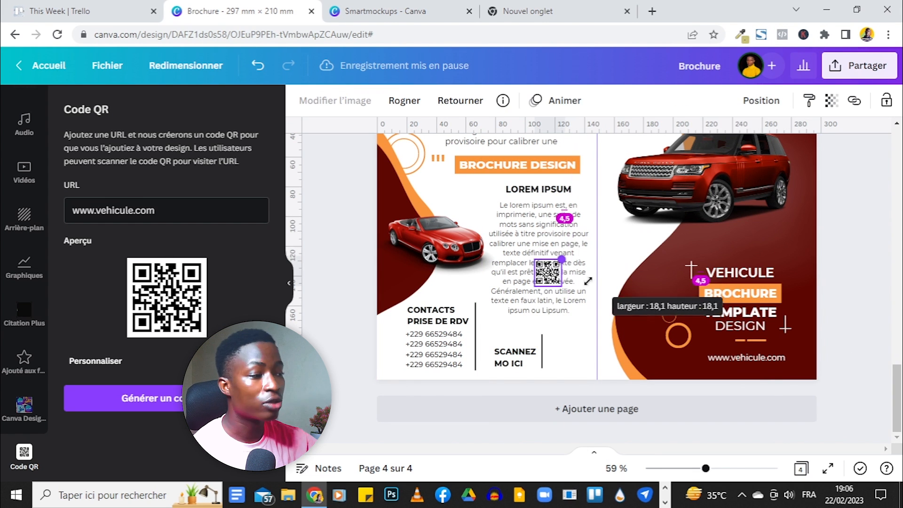
{"action": "left_click_drag", "start_coordinate": [588, 281], "coordinate": [584, 336]}
{"action": "scroll", "coordinate": [771, 319], "scroll_direction": "down", "scroll_amount": 5}
{"action": "left_click", "coordinate": [772, 320]}
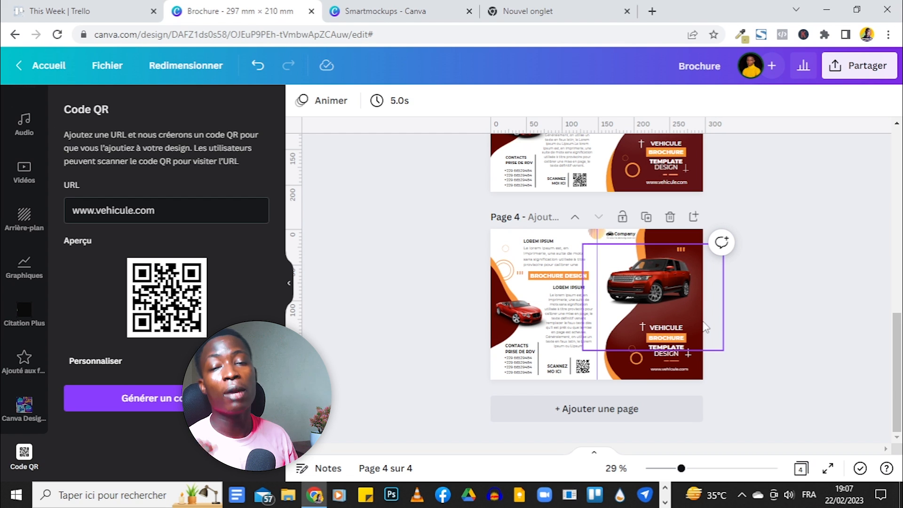
Step: Switch to the Smartmockups browser tab, close the finished mockup's save window and return to Canva's home page
{"action": "left_click", "coordinate": [858, 75]}
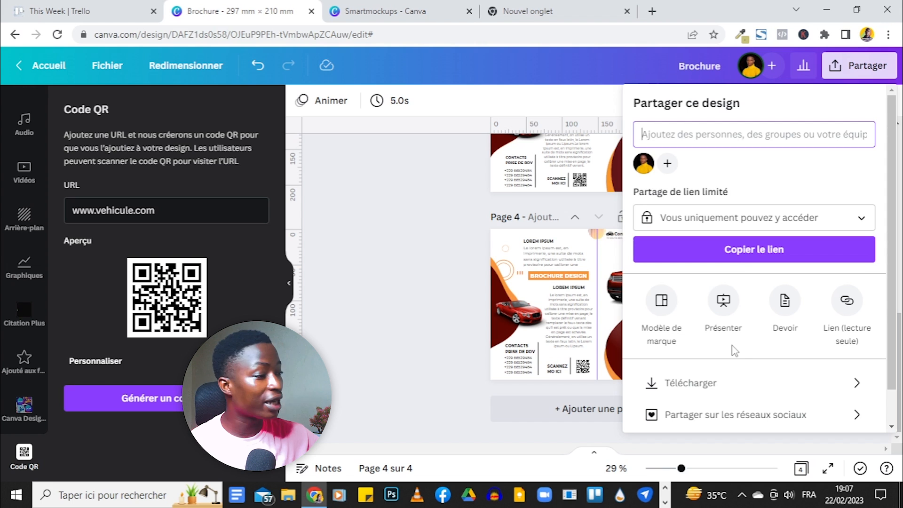
{"action": "left_click", "coordinate": [390, 13]}
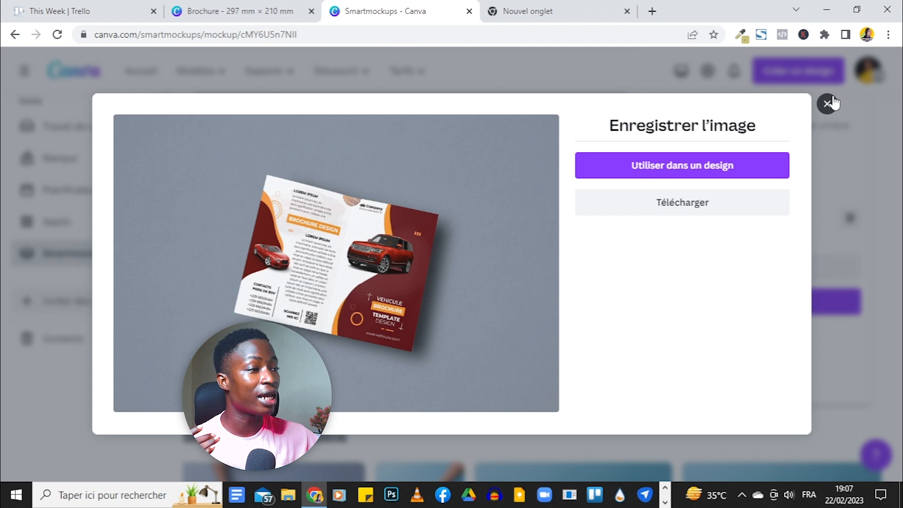
{"action": "left_click", "coordinate": [828, 103]}
{"action": "left_click", "coordinate": [91, 133]}
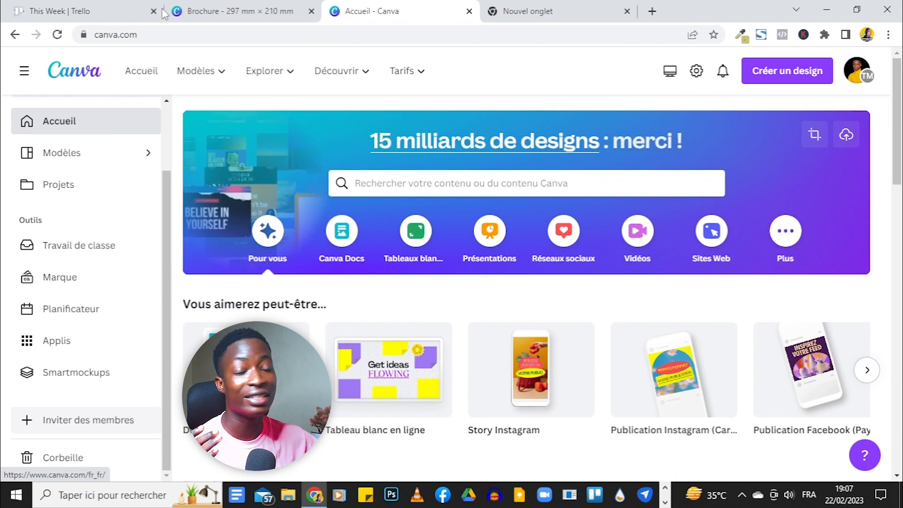
Step: Dismiss the brochure design's sharing options, then open Smartmockups from Canva's home page
{"action": "left_click", "coordinate": [216, 8]}
{"action": "left_click", "coordinate": [438, 281]}
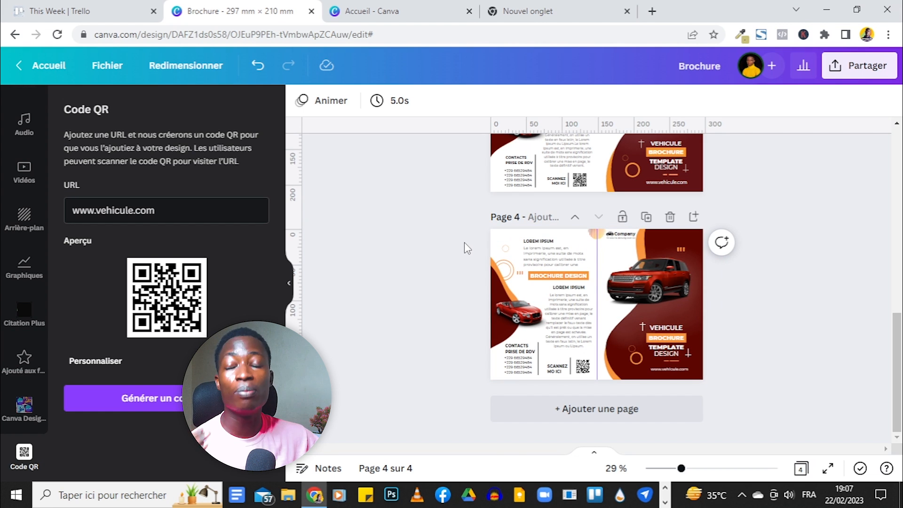
{"action": "key", "text": "ctrl+Tab"}
{"action": "scroll", "coordinate": [99, 291], "scroll_direction": "down", "scroll_amount": 2}
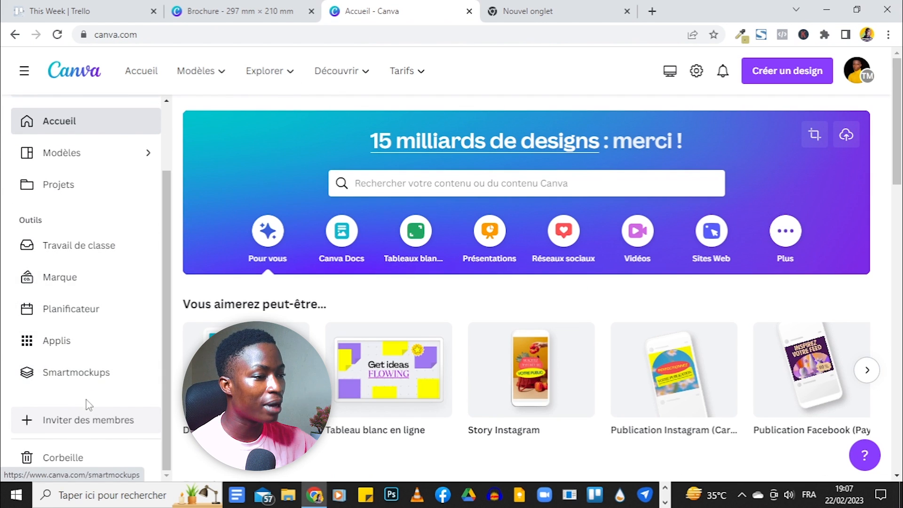
{"action": "left_click", "coordinate": [86, 382]}
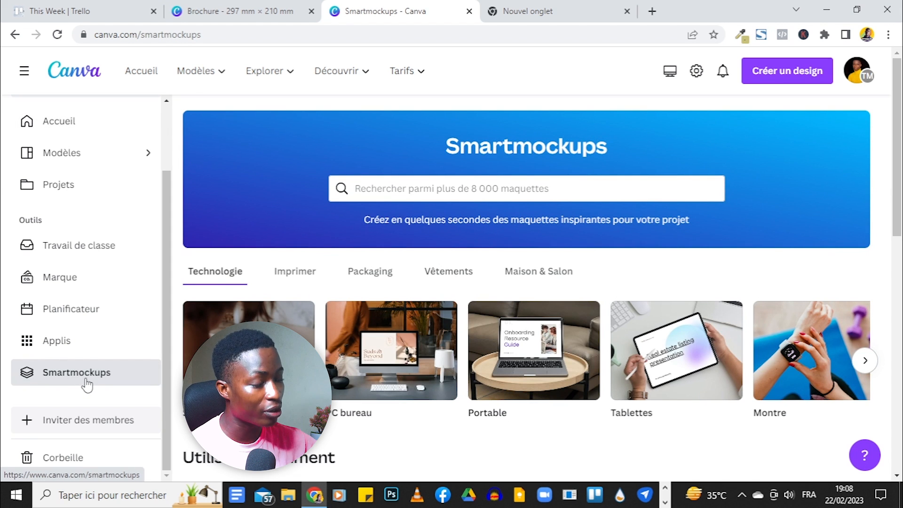
Step: Search the mockups for BROCHURE POR and open the suggested Brochure de portrait collection
{"action": "left_click", "coordinate": [411, 190]}
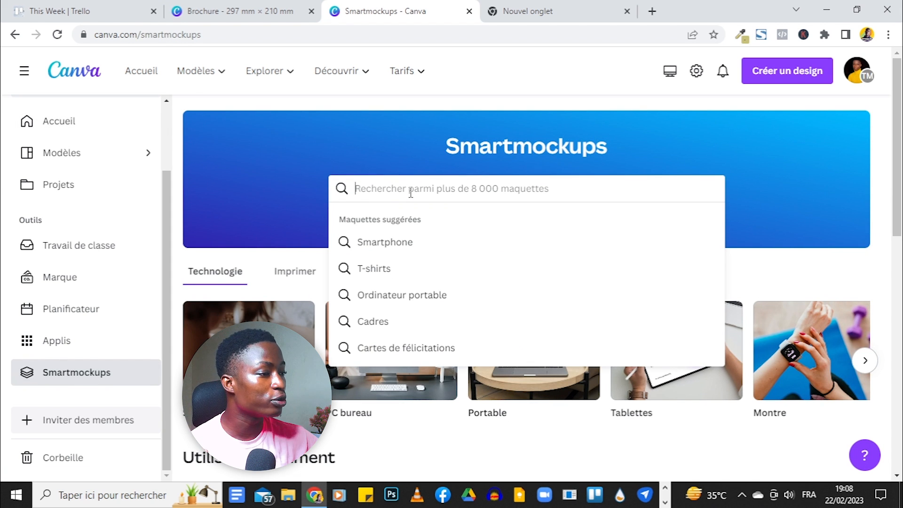
{"action": "type", "text": "BROCHURE"}
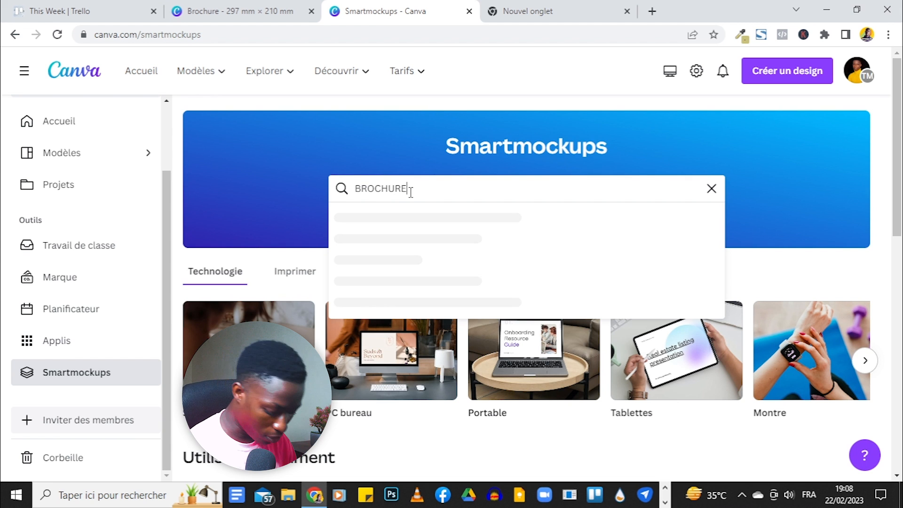
{"action": "type", "text": " POR"}
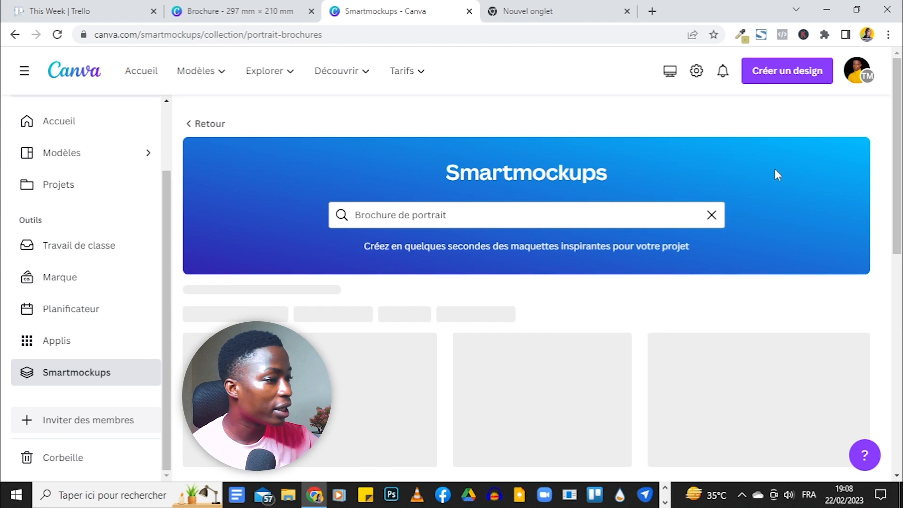
Step: Browse the portrait brochure mockups and open the tilted unfolded brochure on a plain grey background
{"action": "scroll", "coordinate": [774, 166], "scroll_direction": "down", "scroll_amount": 5}
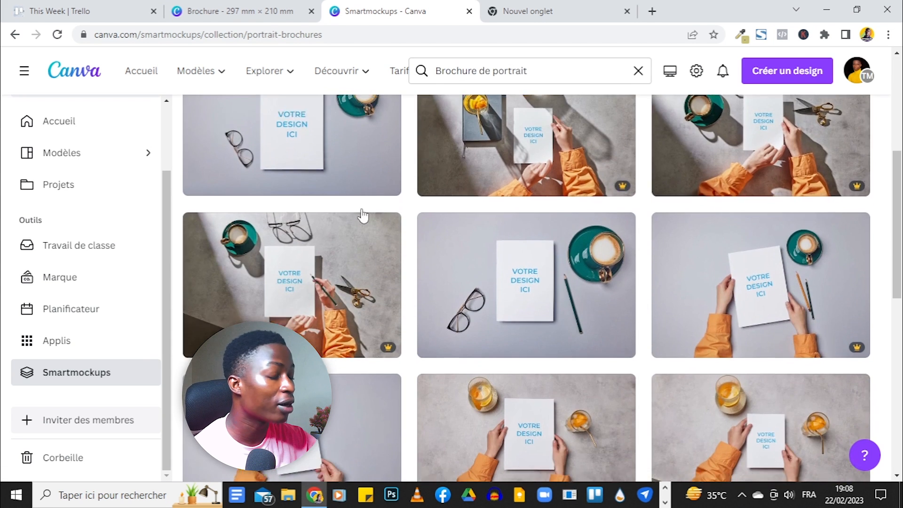
{"action": "scroll", "coordinate": [372, 211], "scroll_direction": "down", "scroll_amount": 10}
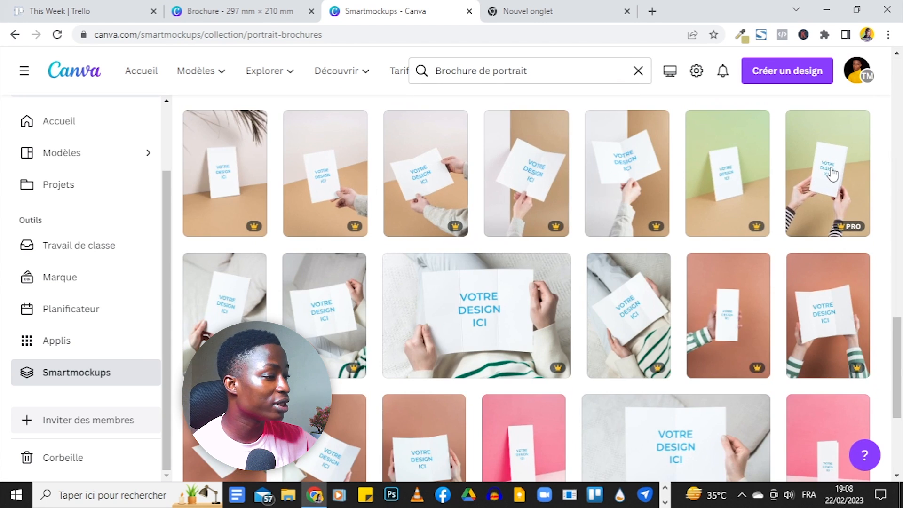
{"action": "scroll", "coordinate": [830, 168], "scroll_direction": "down", "scroll_amount": 10}
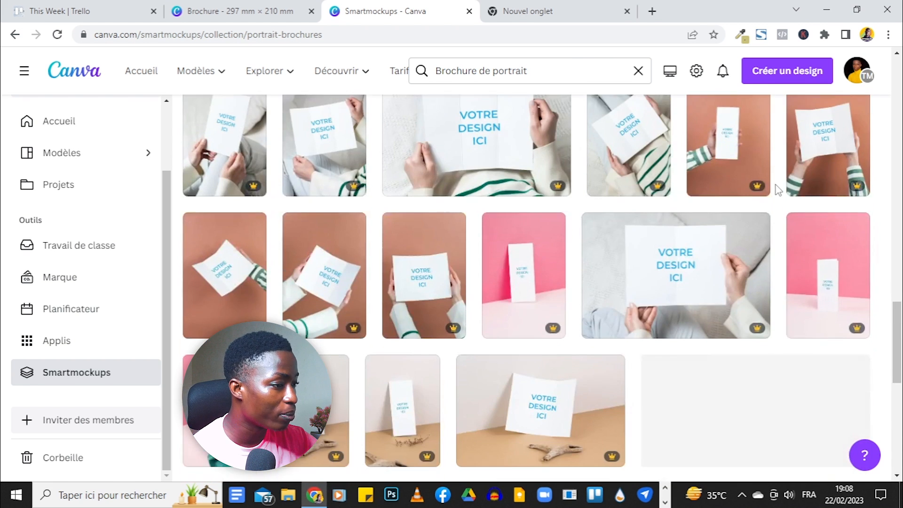
{"action": "scroll", "coordinate": [422, 283], "scroll_direction": "down", "scroll_amount": 5}
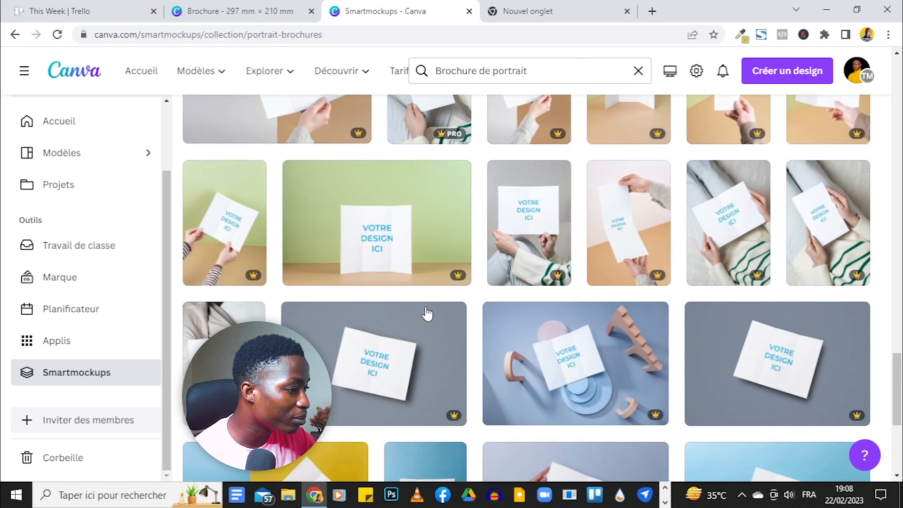
{"action": "left_click", "coordinate": [358, 386]}
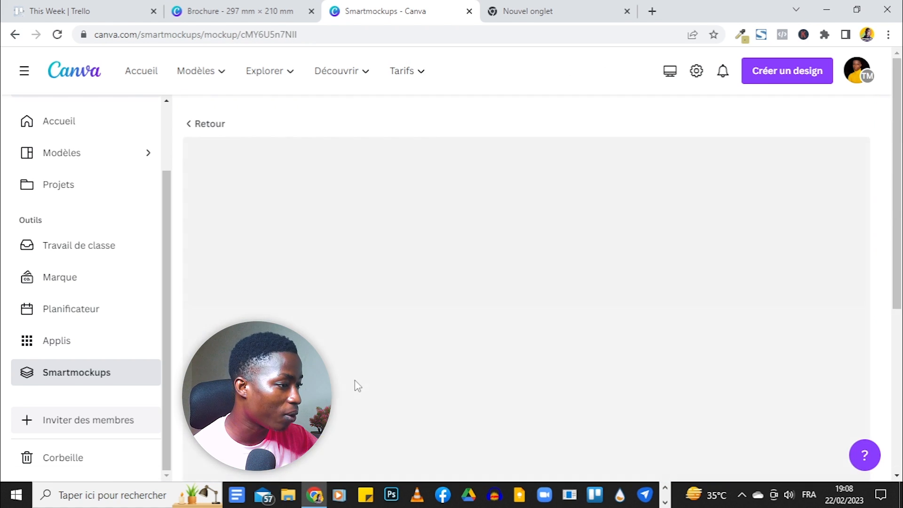
Step: Place page 3 of the Brochure design from the Canva designs into the tilted brochure mockup
{"action": "scroll", "coordinate": [755, 265], "scroll_direction": "down", "scroll_amount": 5}
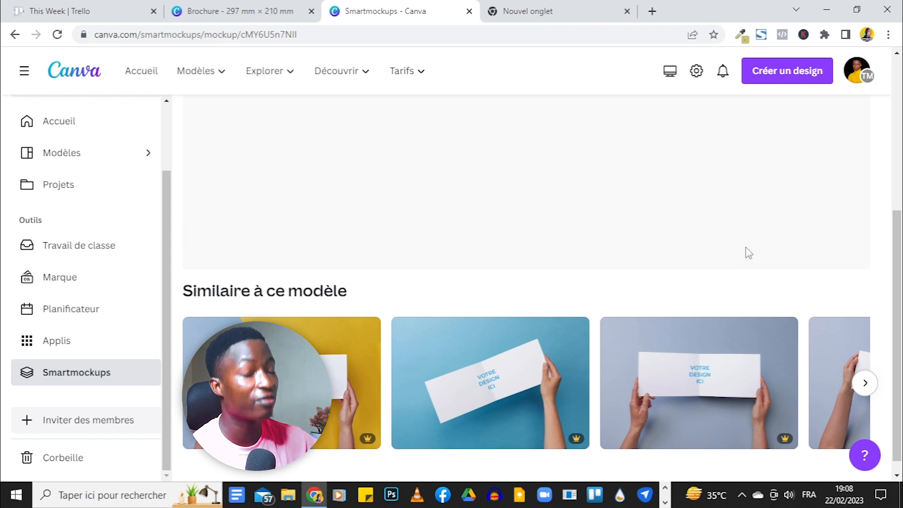
{"action": "scroll", "coordinate": [752, 244], "scroll_direction": "up", "scroll_amount": 5}
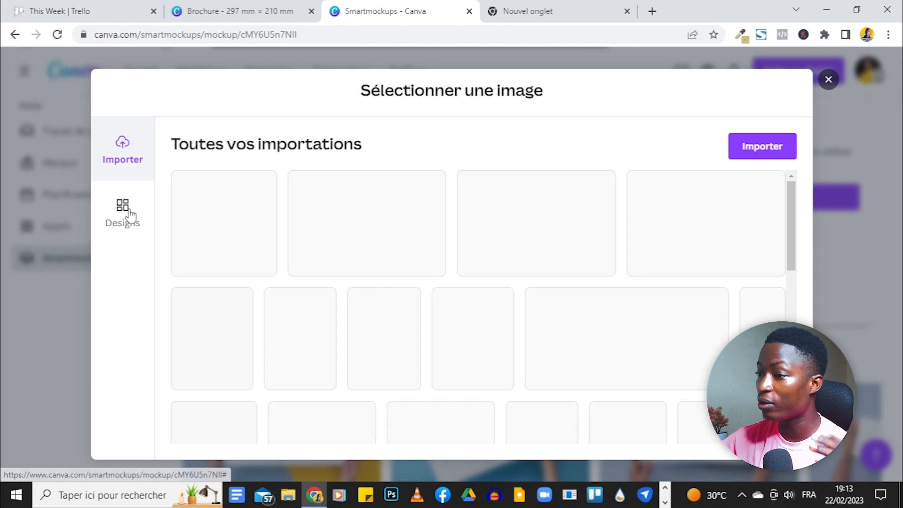
{"action": "left_click", "coordinate": [128, 212]}
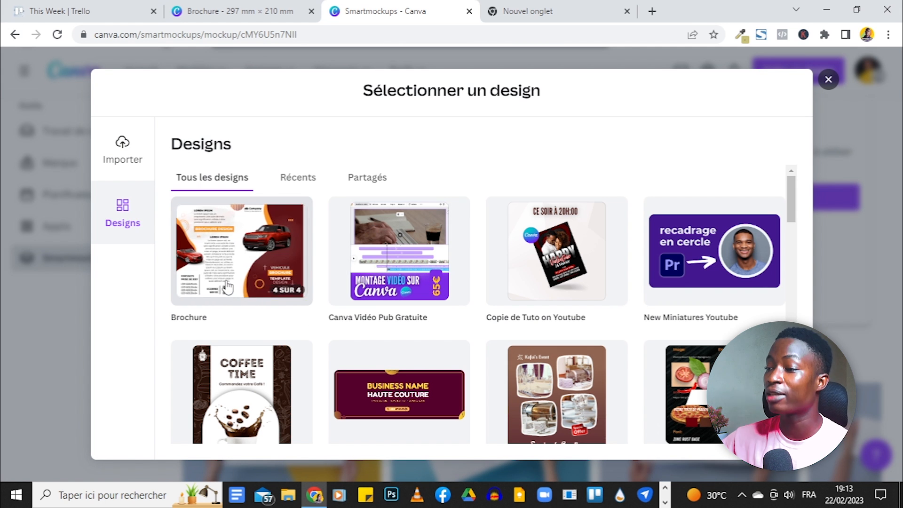
{"action": "left_click", "coordinate": [227, 282]}
{"action": "scroll", "coordinate": [470, 330], "scroll_direction": "down", "scroll_amount": 1}
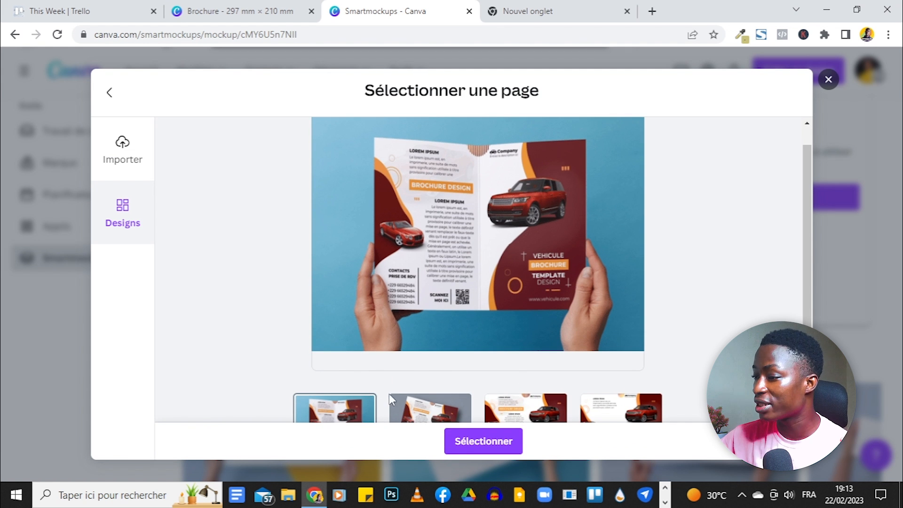
{"action": "left_click", "coordinate": [540, 409]}
{"action": "left_click", "coordinate": [483, 440]}
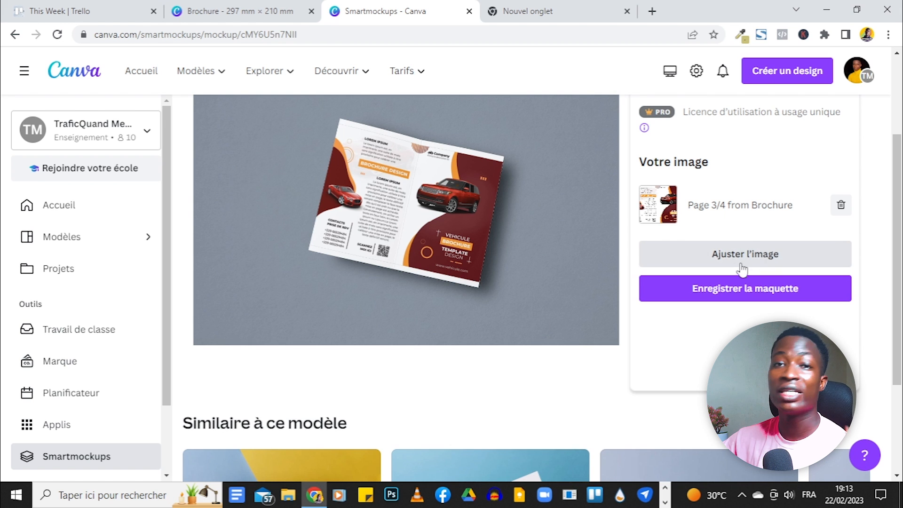
Step: Adjust the brochure image with the Étirer resizing option so it fills the mockup, and save the mockup
{"action": "left_click", "coordinate": [757, 254]}
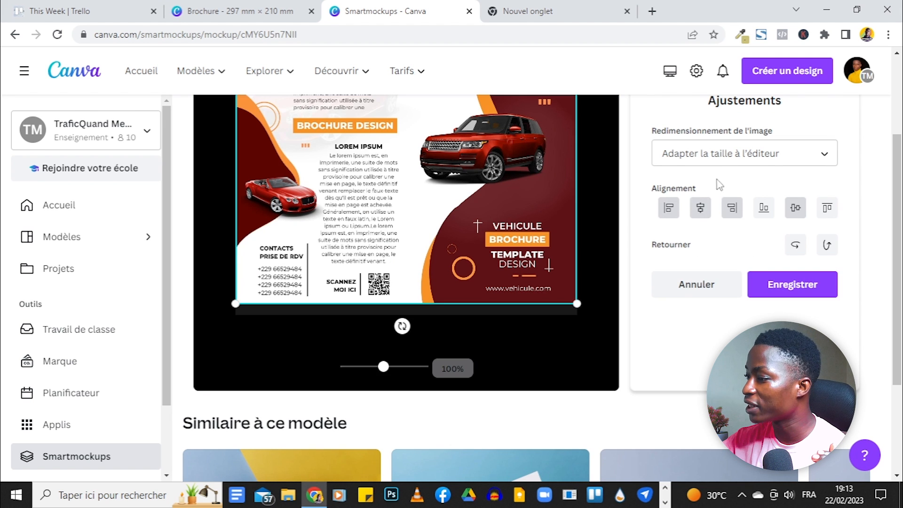
{"action": "left_click", "coordinate": [721, 157]}
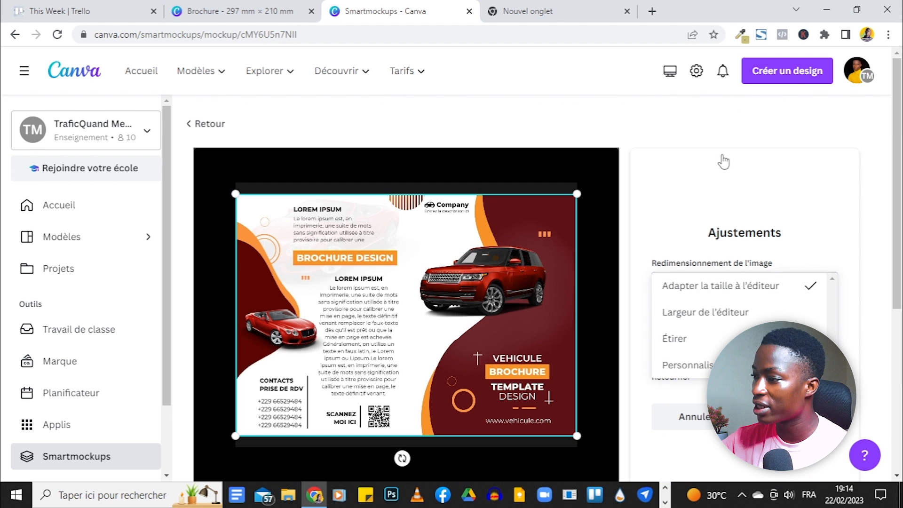
{"action": "left_click", "coordinate": [673, 339]}
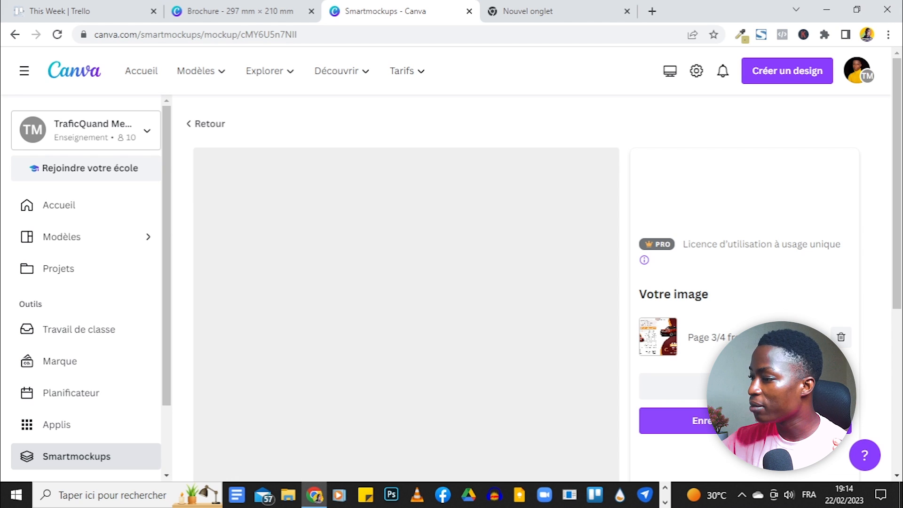
{"action": "scroll", "coordinate": [863, 255], "scroll_direction": "down", "scroll_amount": 3}
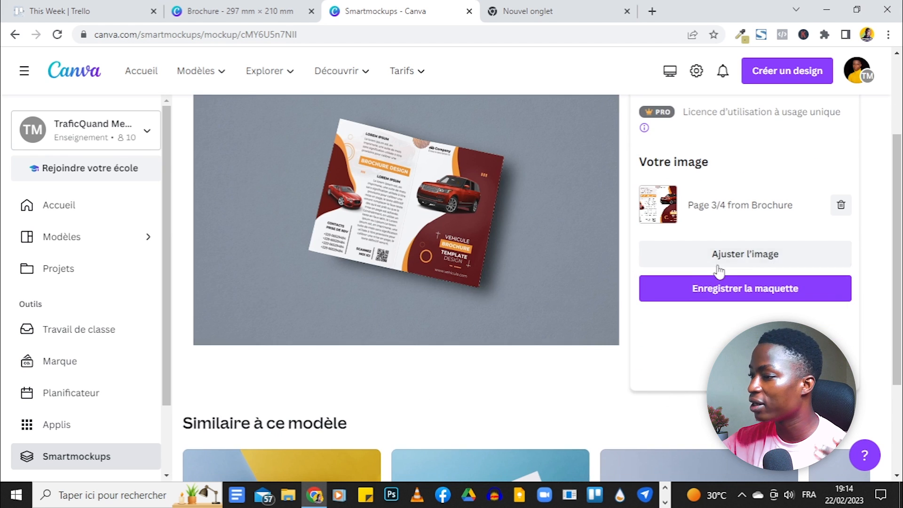
{"action": "scroll", "coordinate": [248, 324], "scroll_direction": "up", "scroll_amount": 2}
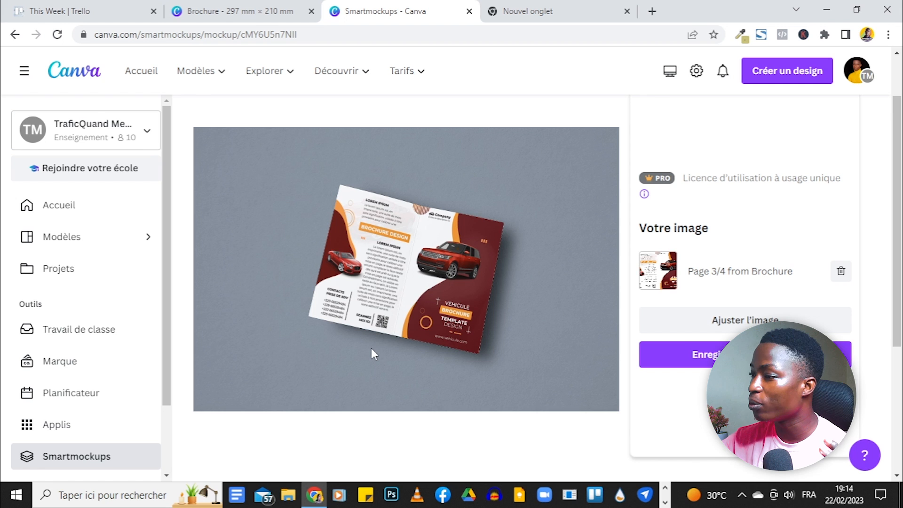
{"action": "left_click", "coordinate": [697, 353]}
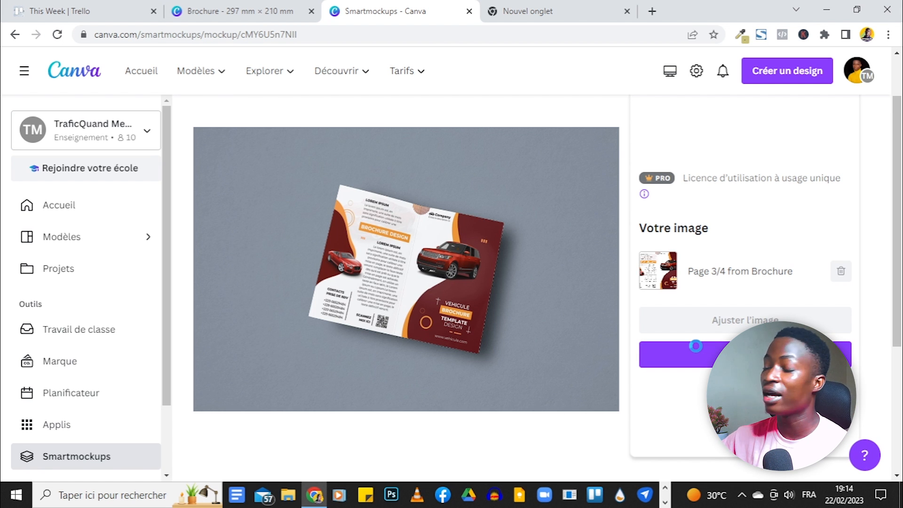